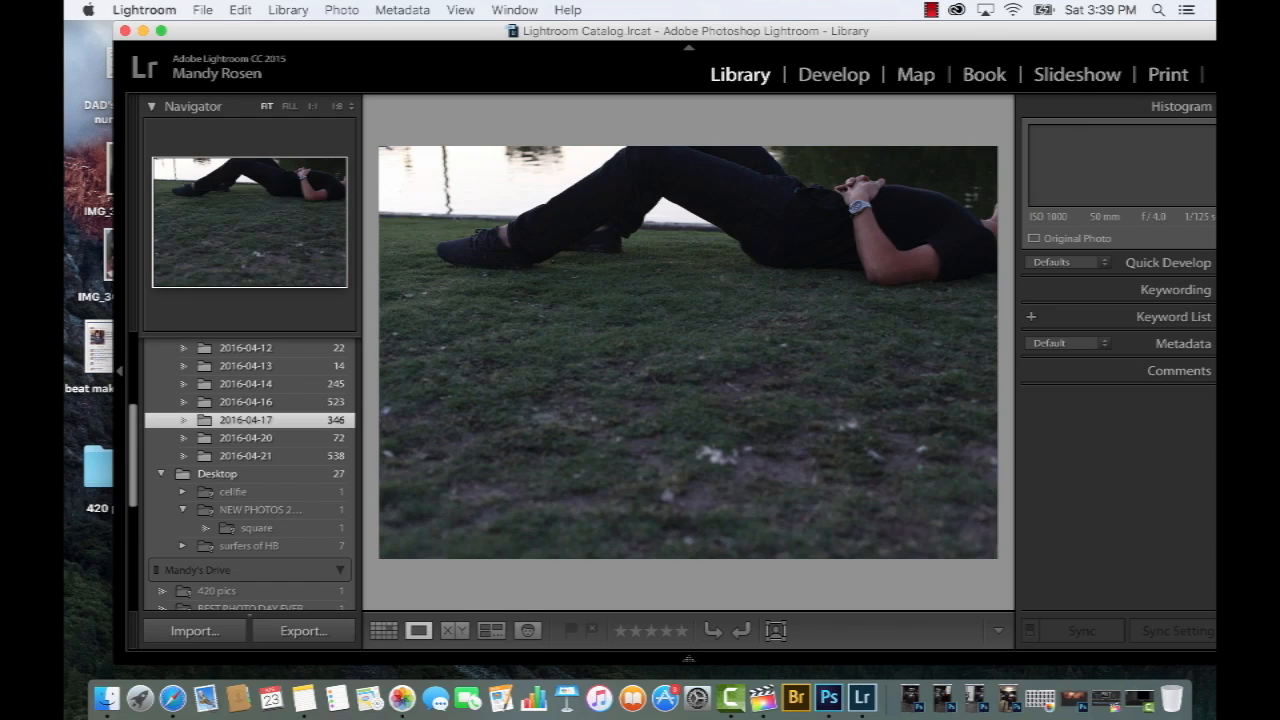
Browse the photos in the 2016-04-17 folder one by one to find the shots for the composite
key(Right)
key(Right)
key(Right)
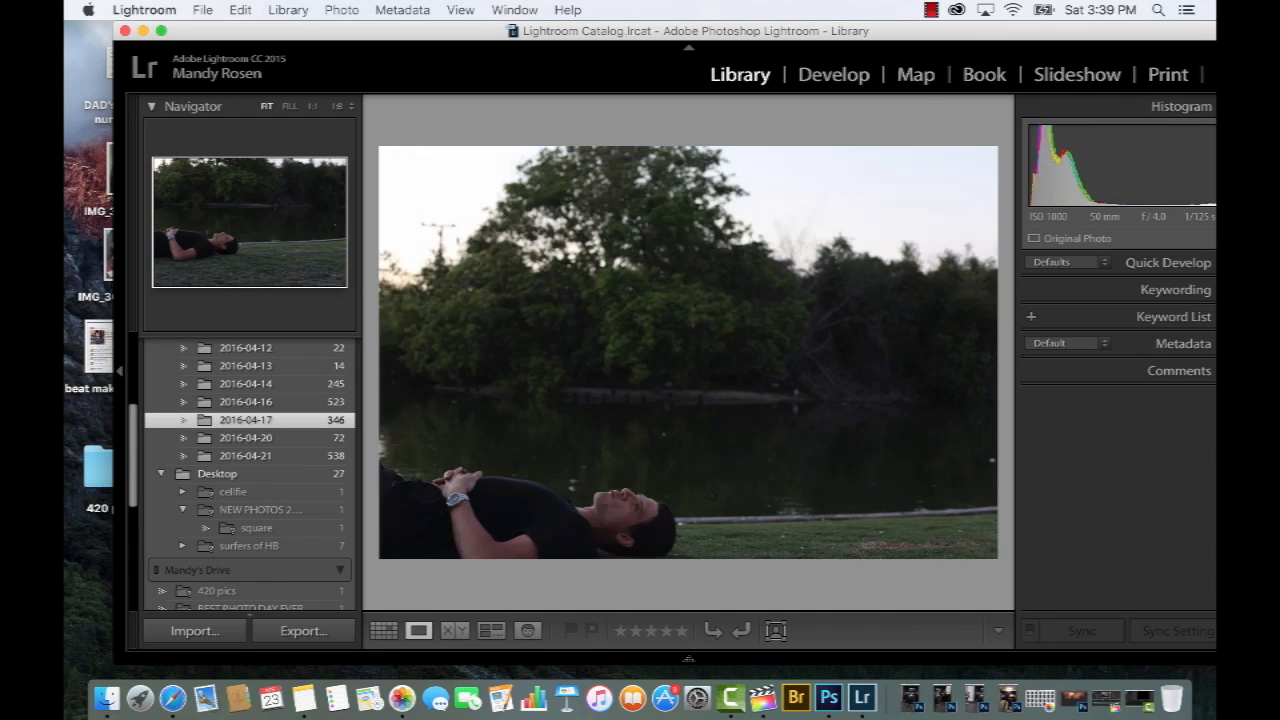
key(Right)
key(Right)
key(Right)
key(Right)
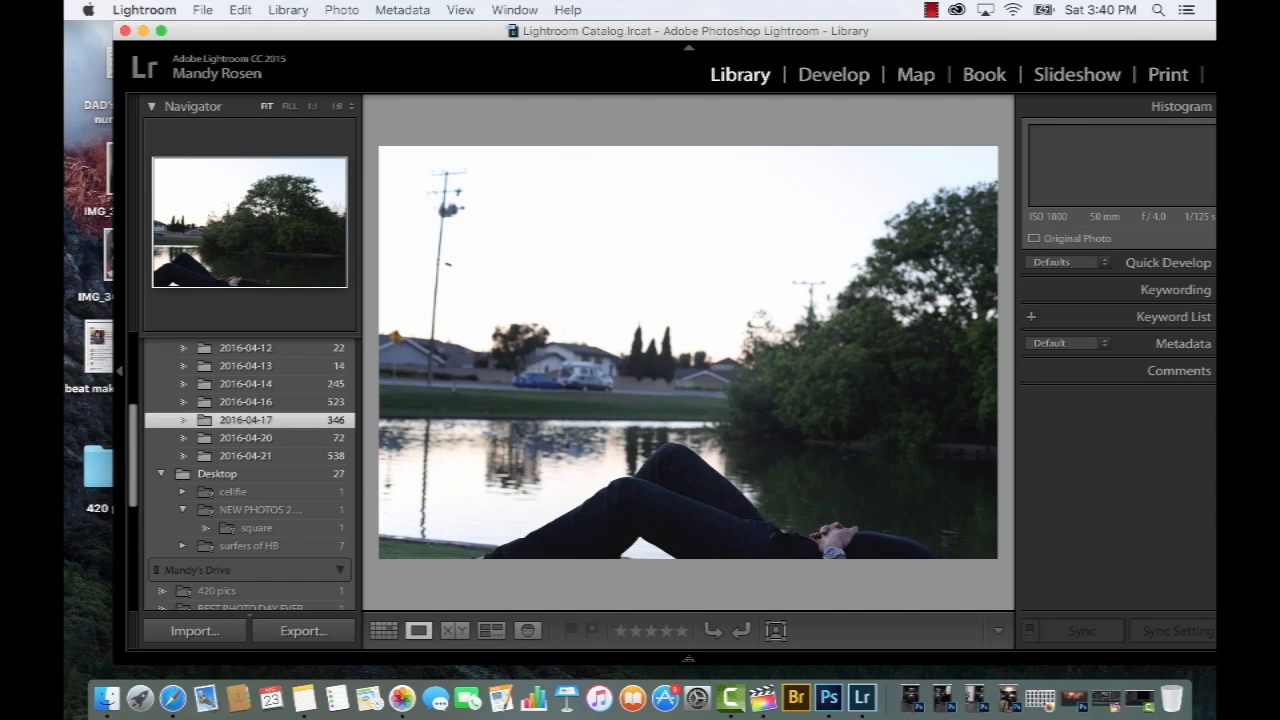
key(Right)
key(Right)
key(Right)
key(Right)
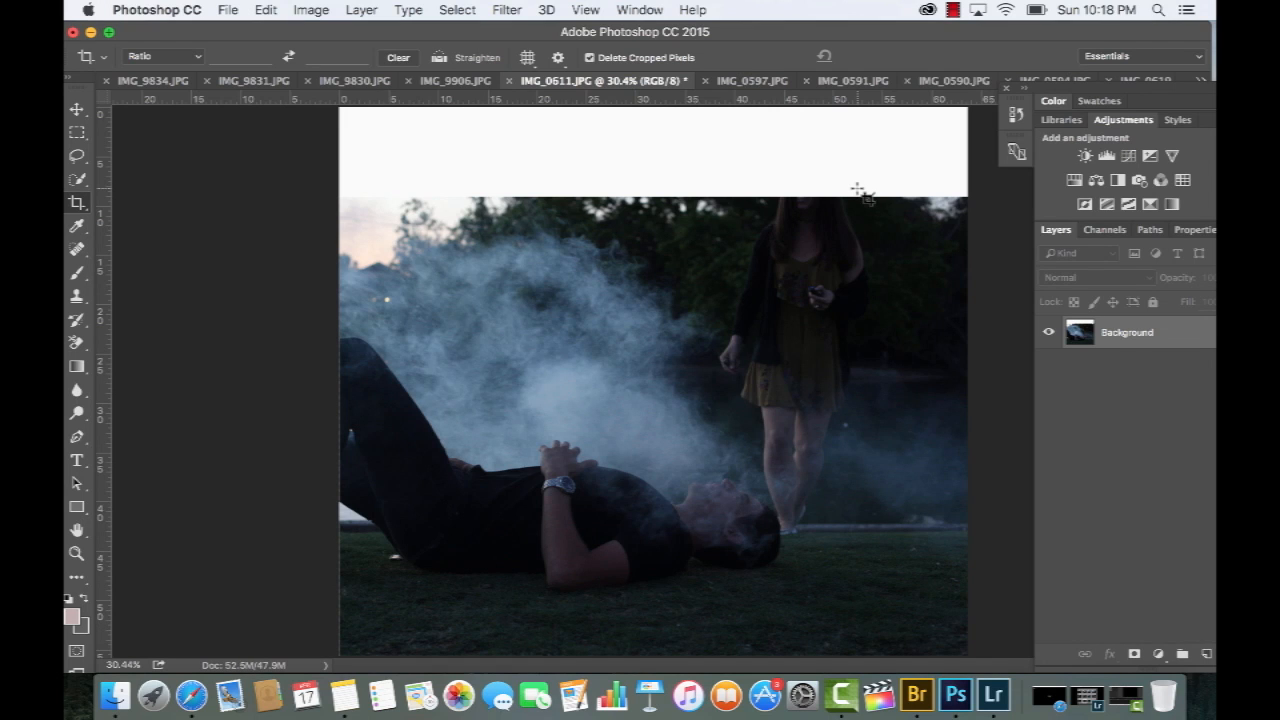
Undo the last crop changes in IMG_0611.JPG, paste the photo with the full legs, and move it left to extend the scene
key(alt+super+z)
key(alt+super+z)
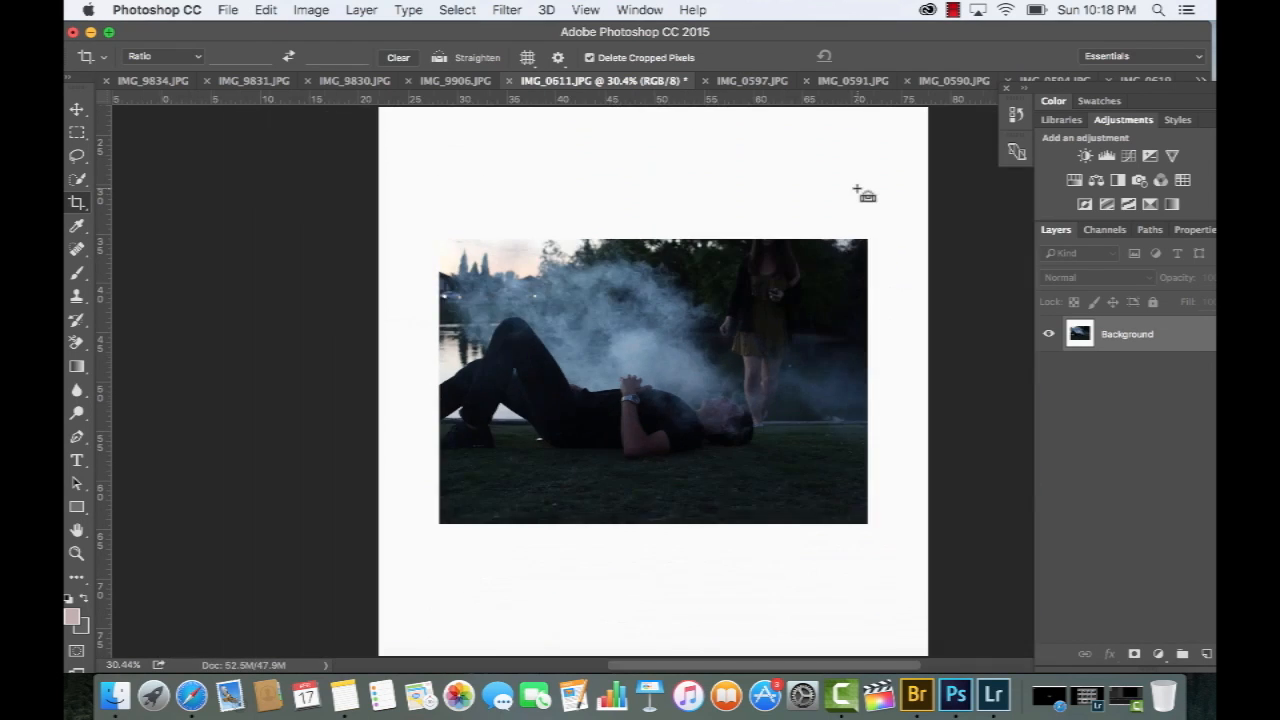
key(super+v)
key(v)
drag(718, 298, 572, 292)
Extend the canvas to the left by setting its width to 120 inches
key(alt+super+c)
key(Return)
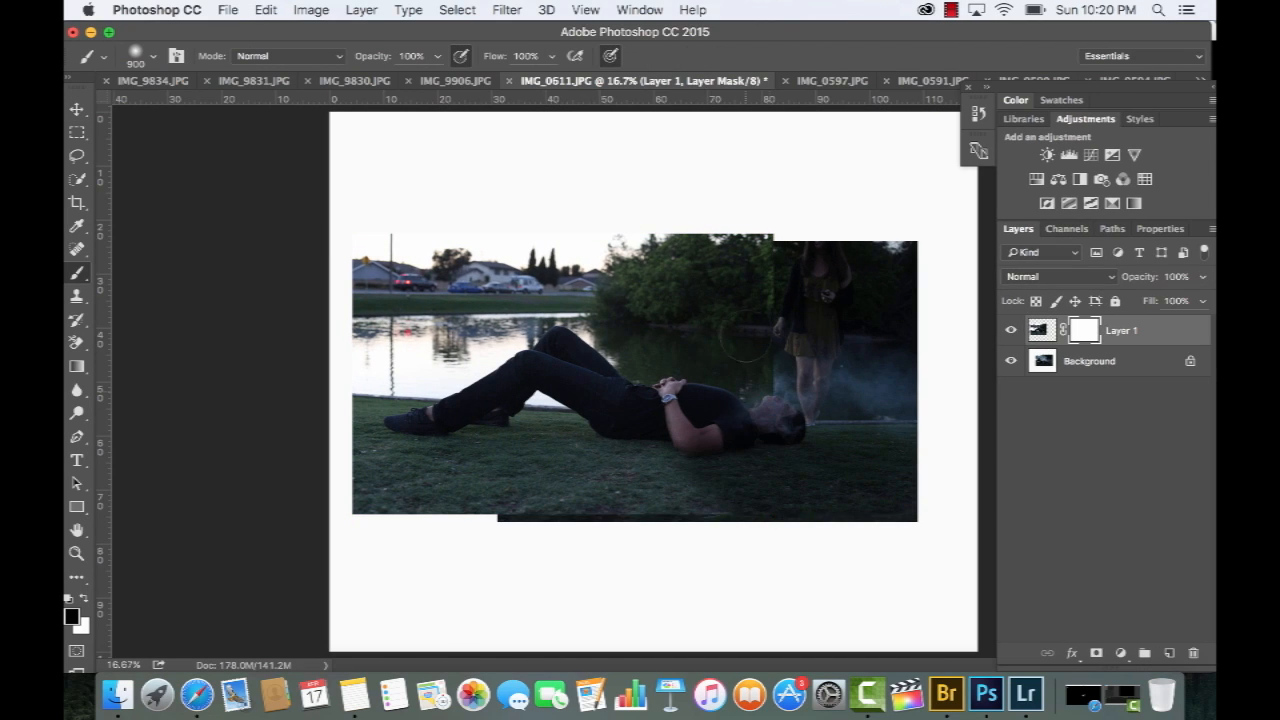
Paint black on Layer 1's mask with a brush enlarged to 1400 to bring back the smoke and torso underneath
drag(744, 342, 742, 372)
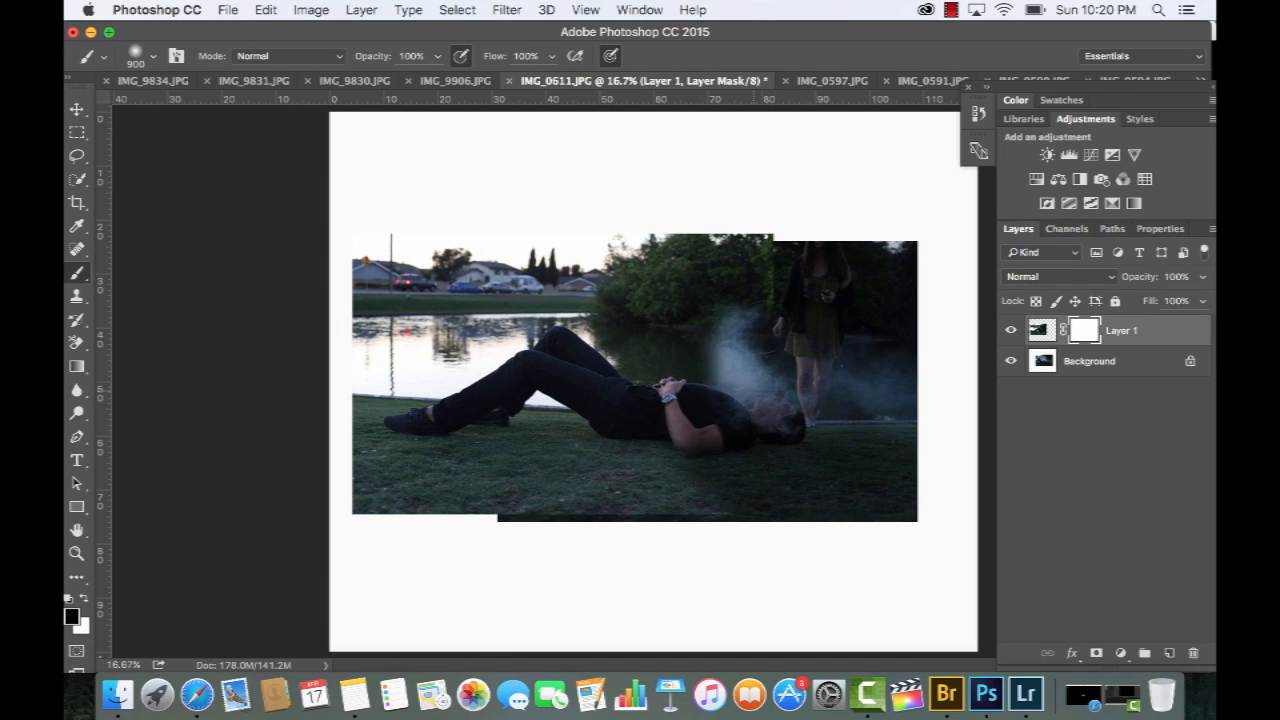
mouse_move(745, 244)
mouse_down()
mouse_move(717, 237)
mouse_move(690, 395)
mouse_move(575, 226)
mouse_up()
key(bracketright)
key(bracketright)
key(bracketright)
key(bracketright)
key(bracketright)
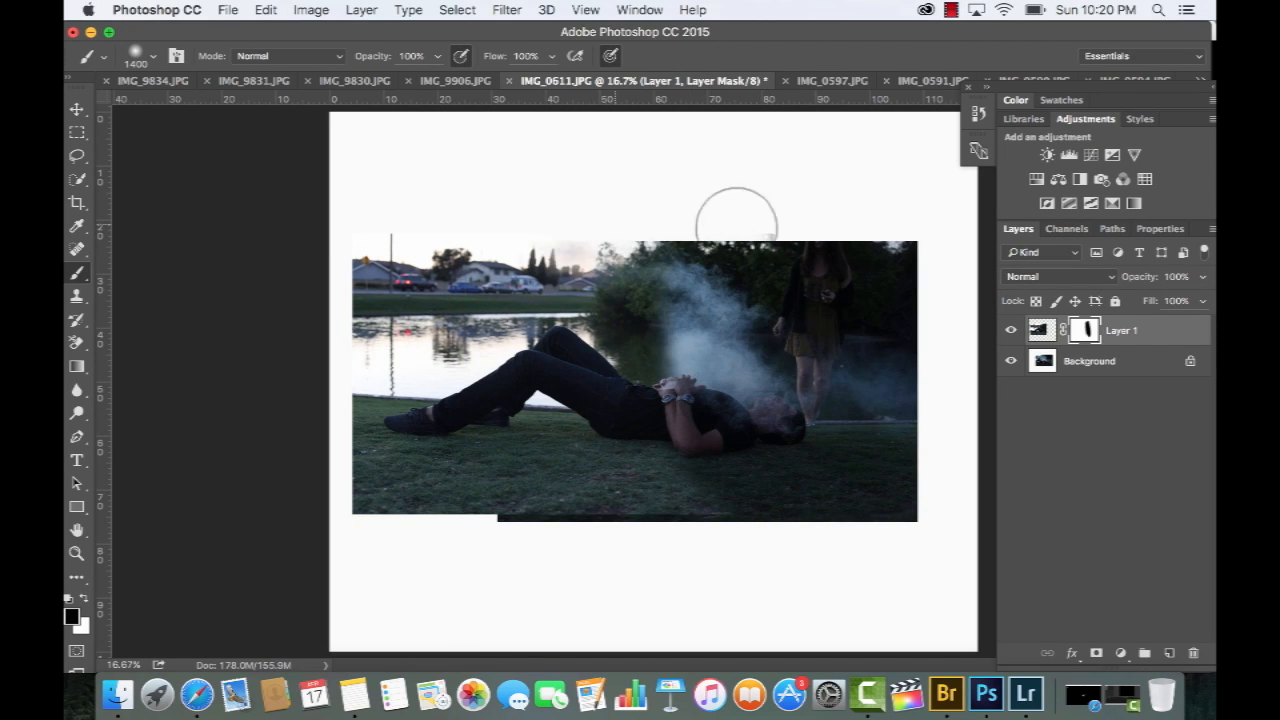
mouse_move(406, 240)
mouse_down()
mouse_move(464, 271)
mouse_move(493, 263)
mouse_move(472, 313)
mouse_move(392, 350)
mouse_move(413, 380)
mouse_move(309, 410)
mouse_move(284, 455)
mouse_move(382, 446)
mouse_move(324, 475)
mouse_move(513, 524)
mouse_move(559, 290)
mouse_move(503, 272)
mouse_move(463, 358)
mouse_move(479, 427)
mouse_move(635, 502)
mouse_move(714, 335)
mouse_move(693, 258)
mouse_move(626, 272)
mouse_move(658, 515)
mouse_up()
Paint white on Layer 1's mask with a smaller brush to restore its lower legs and lake area
key(x)
key(bracketleft)
key(bracketleft)
key(bracketleft)
key(bracketleft)
key(bracketleft)
key(bracketleft)
key(bracketleft)
key(bracketleft)
mouse_move(500, 385)
mouse_down()
mouse_move(471, 422)
mouse_move(439, 424)
mouse_move(457, 406)
mouse_move(374, 420)
mouse_move(372, 438)
mouse_move(421, 456)
mouse_move(472, 451)
mouse_move(489, 505)
mouse_move(345, 489)
mouse_move(384, 390)
mouse_move(437, 359)
mouse_move(469, 235)
mouse_move(385, 280)
mouse_up()
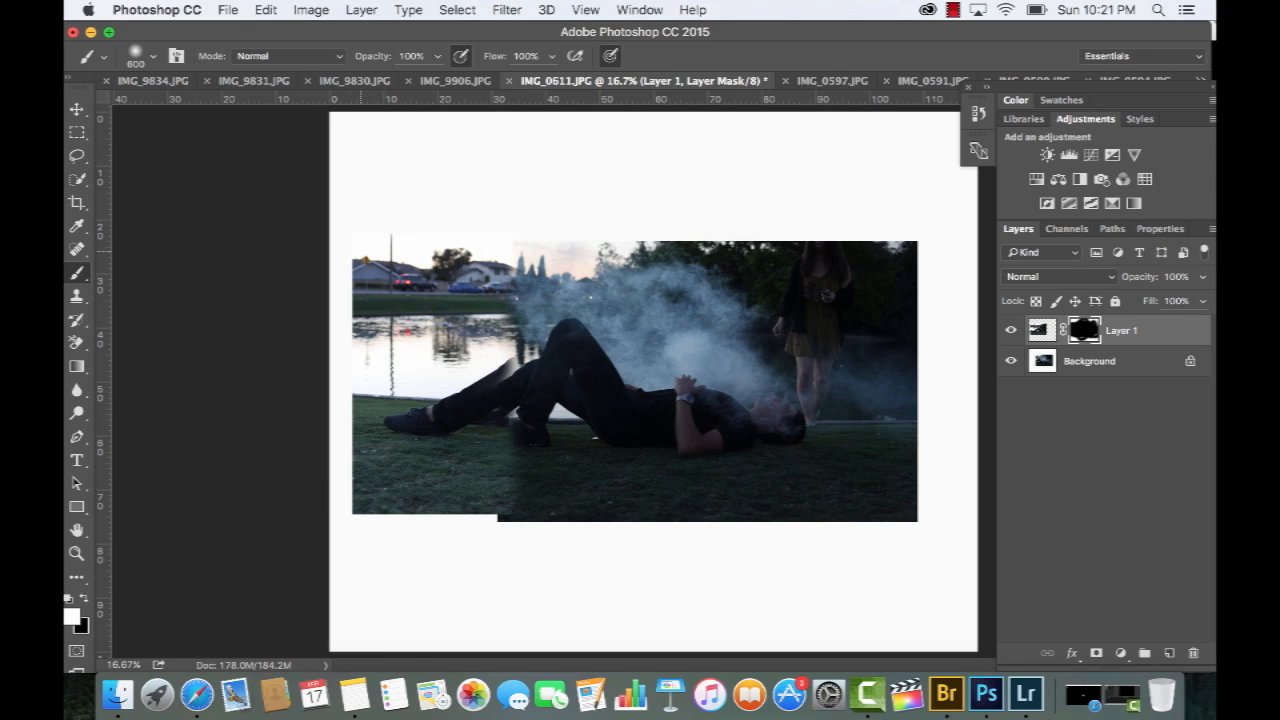
Nudge Layer 1 down to line up its legs and shoreline with the background photo
key(v)
key(Down)
key(Down)
key(Down)
key(Down)
key(Down)
key(Down)
key(Down)
key(Down)
key(Down)
key(Down)
key(Down)
key(Down)
key(Down)
key(Down)
key(Down)
key(Down)
key(Down)
key(Down)
key(Down)
key(Down)
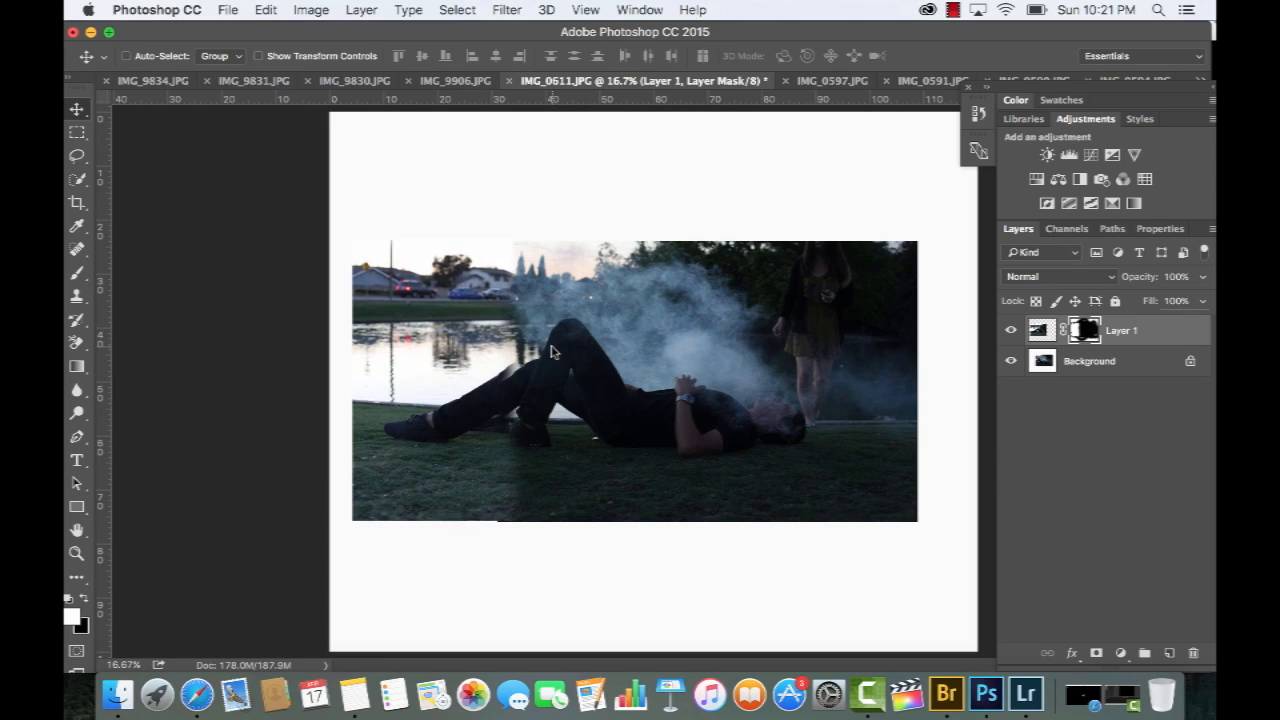
key(Down)
key(Down)
key(Down)
key(Down)
key(Down)
key(Down)
key(Down)
key(Down)
key(Down)
key(Down)
key(Down)
key(Down)
key(Down)
key(Down)
key(Down)
key(Down)
key(Down)
key(Down)
key(Down)
key(Down)
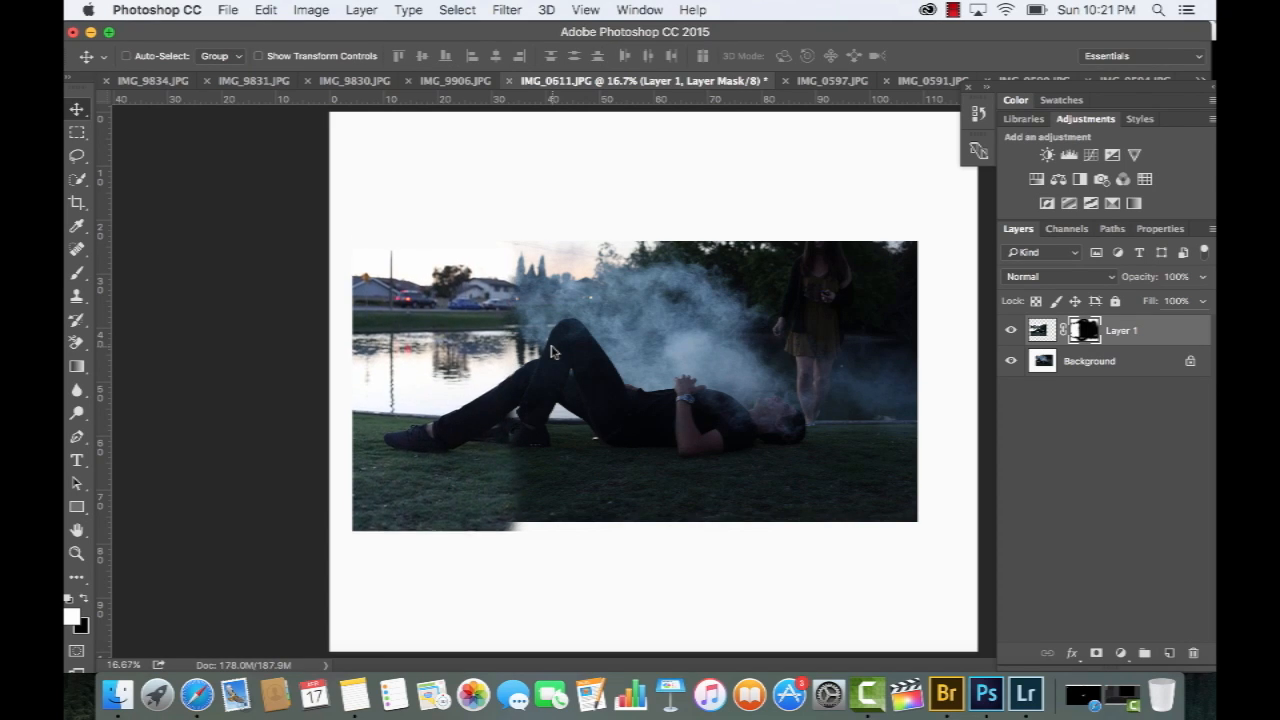
Brush Layer 1's mask across the grass and move the layer up slightly to fine-tune its alignment
mouse_move(652, 481)
mouse_down()
mouse_move(422, 481)
mouse_move(733, 635)
mouse_up()
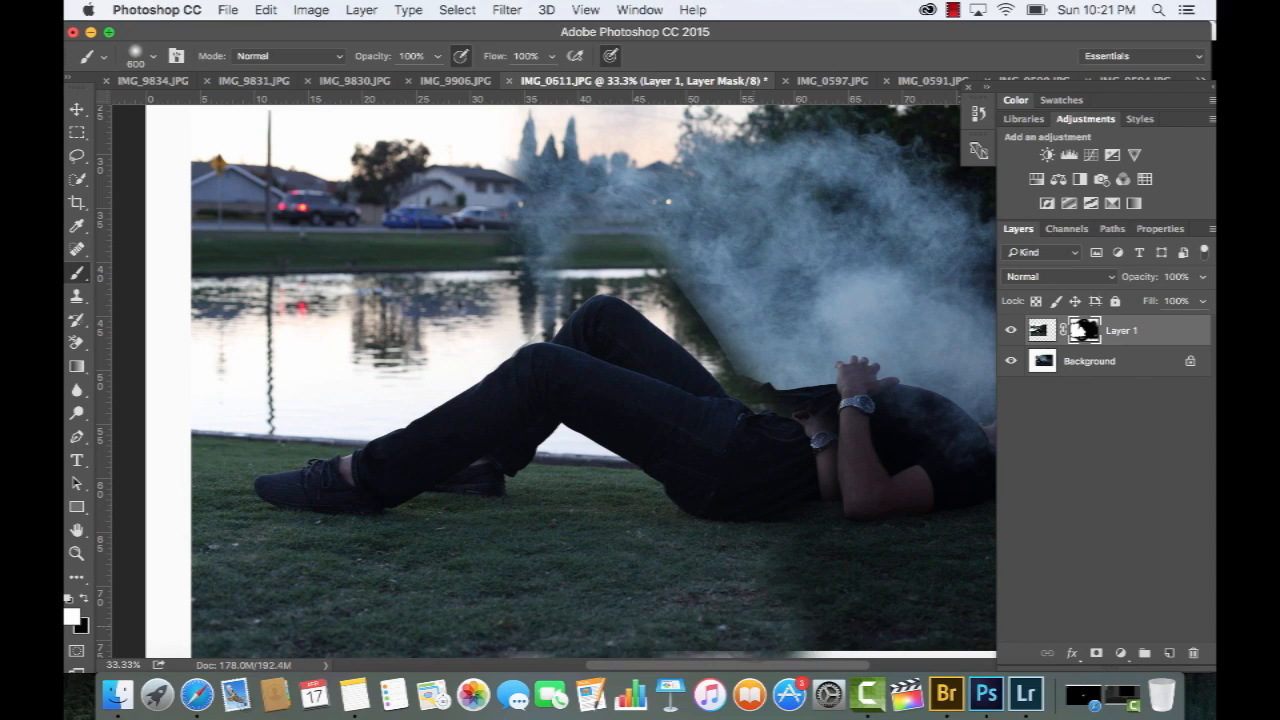
key(v)
drag(770, 539, 770, 517)
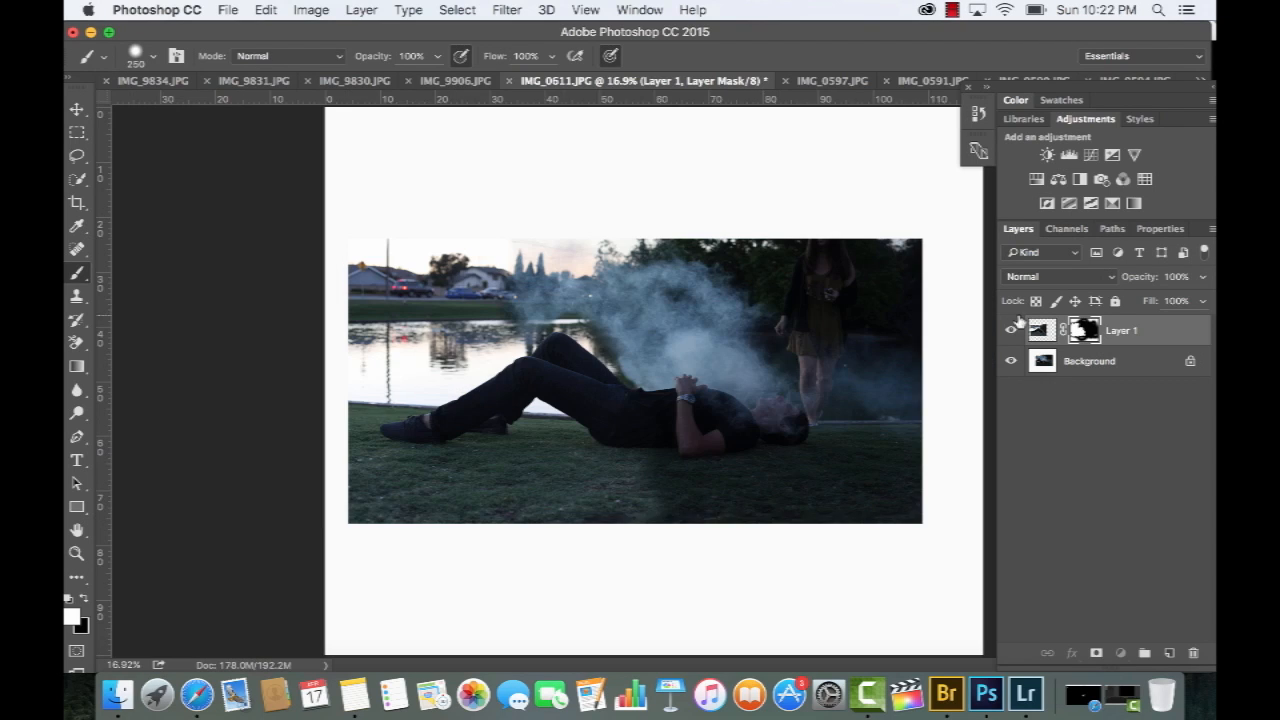
Darken Layer 1's image with Curves by lowering the RGB midtones from input 142 to output 111
click(1040, 328)
key(super+m)
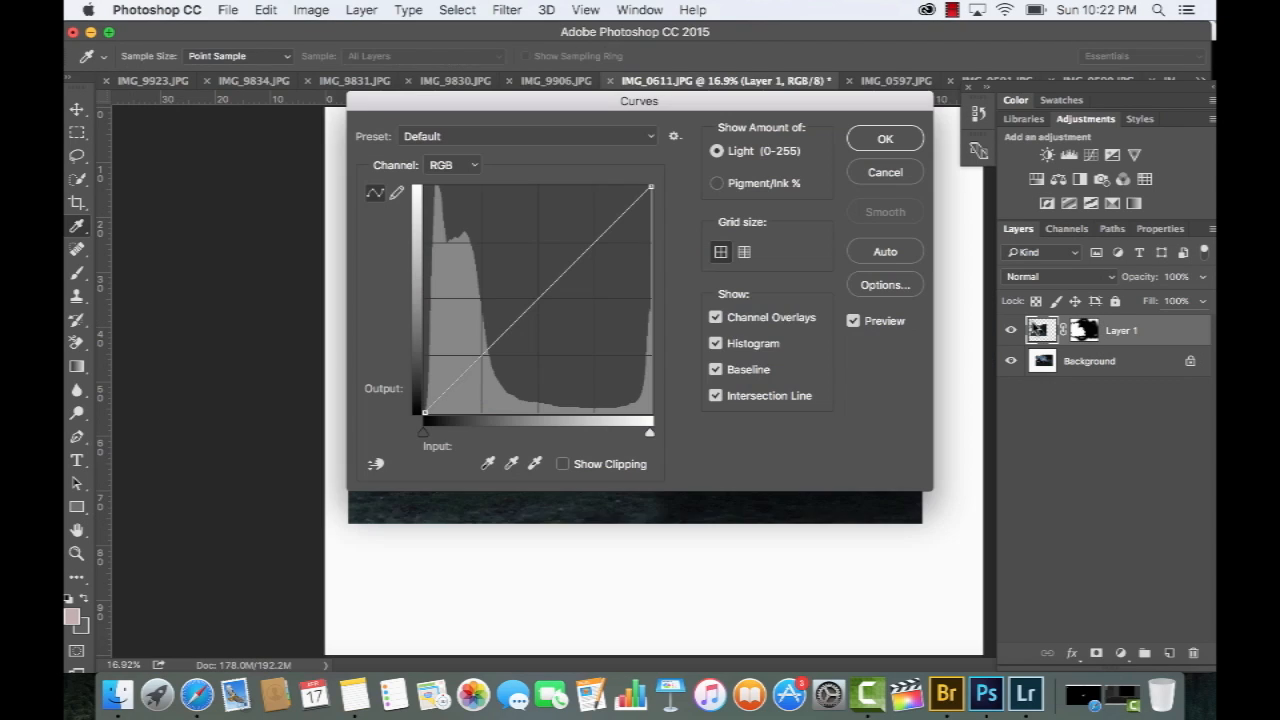
drag(836, 30, 580, 31)
drag(630, 100, 988, 73)
mouse_move(826, 284)
mouse_down()
mouse_move(828, 268)
mouse_move(837, 276)
mouse_up()
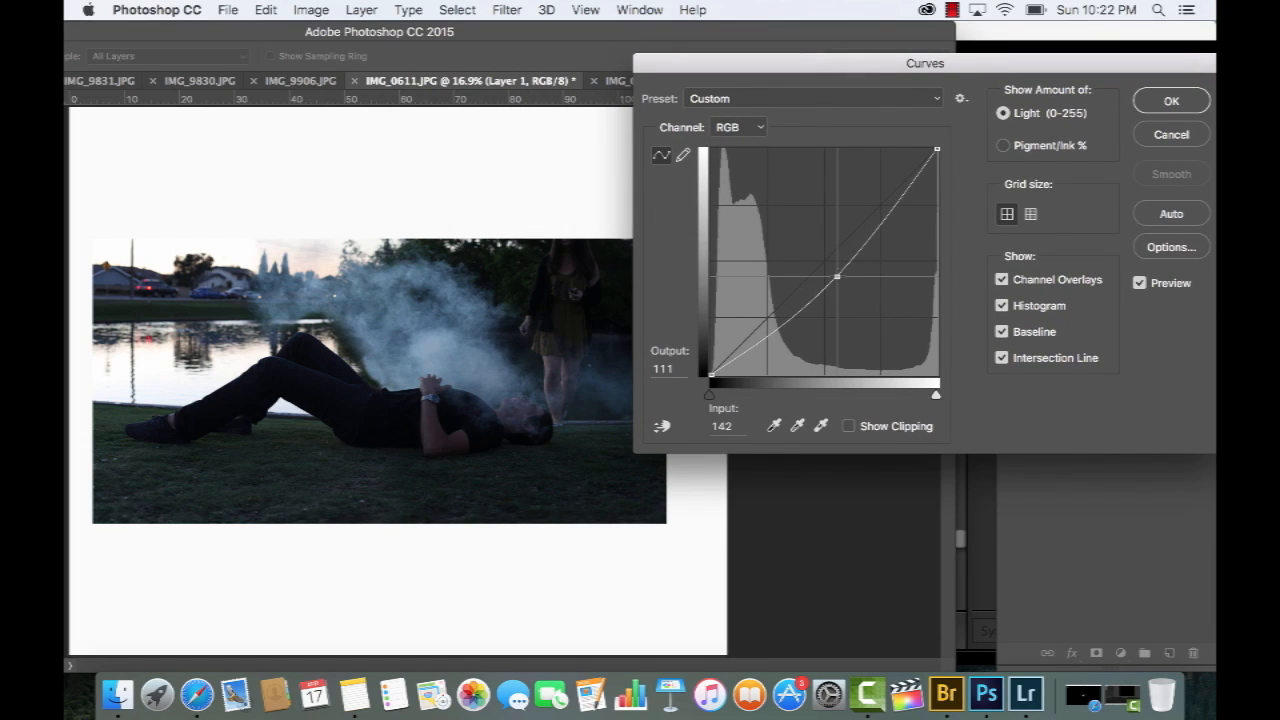
key(super+z)
key(super+z)
key(Return)
Compare the composite with and without Layer 1
click(1011, 330)
click(1011, 330)
click(1011, 330)
click(1011, 330)
click(1011, 330)
click(1011, 330)
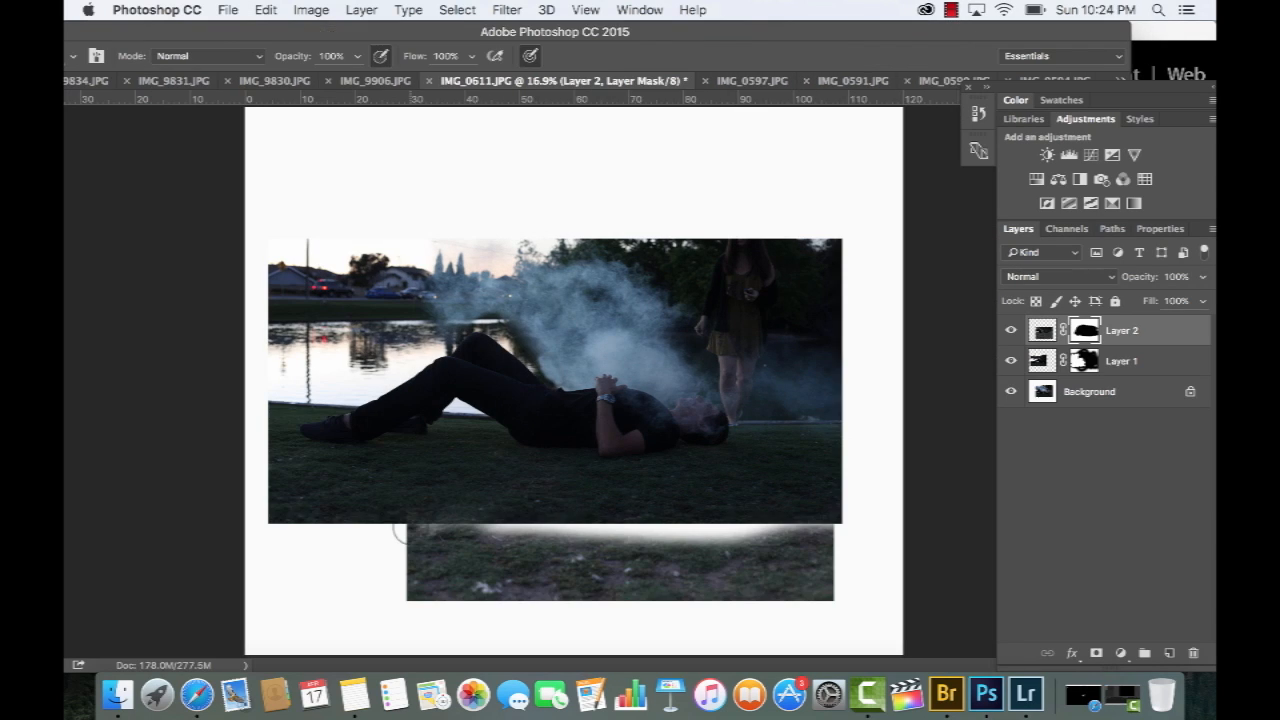
Paint on Layer 2's mask to fill the white gap below the main photo with grass
drag(812, 530, 830, 531)
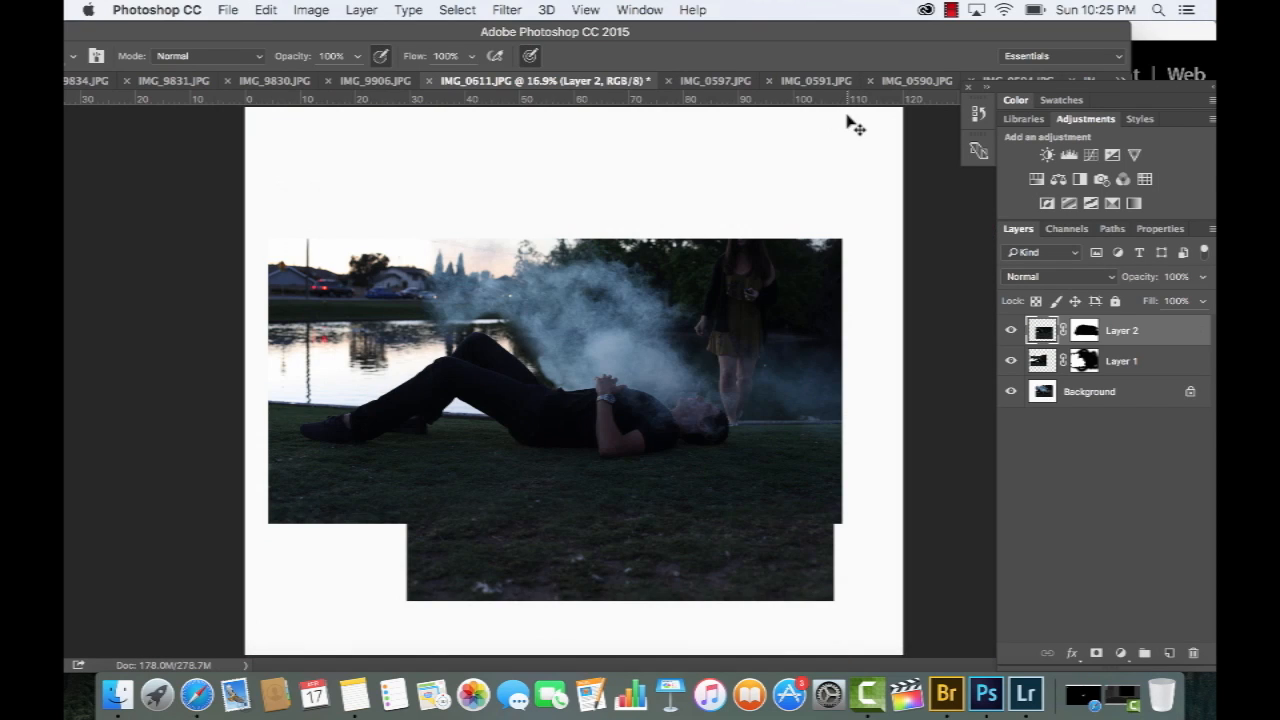
Paste the grass photo as a new layer, reduce its fill to 48%, and align it over the lower-left part of the scene
key(super+v)
key(v)
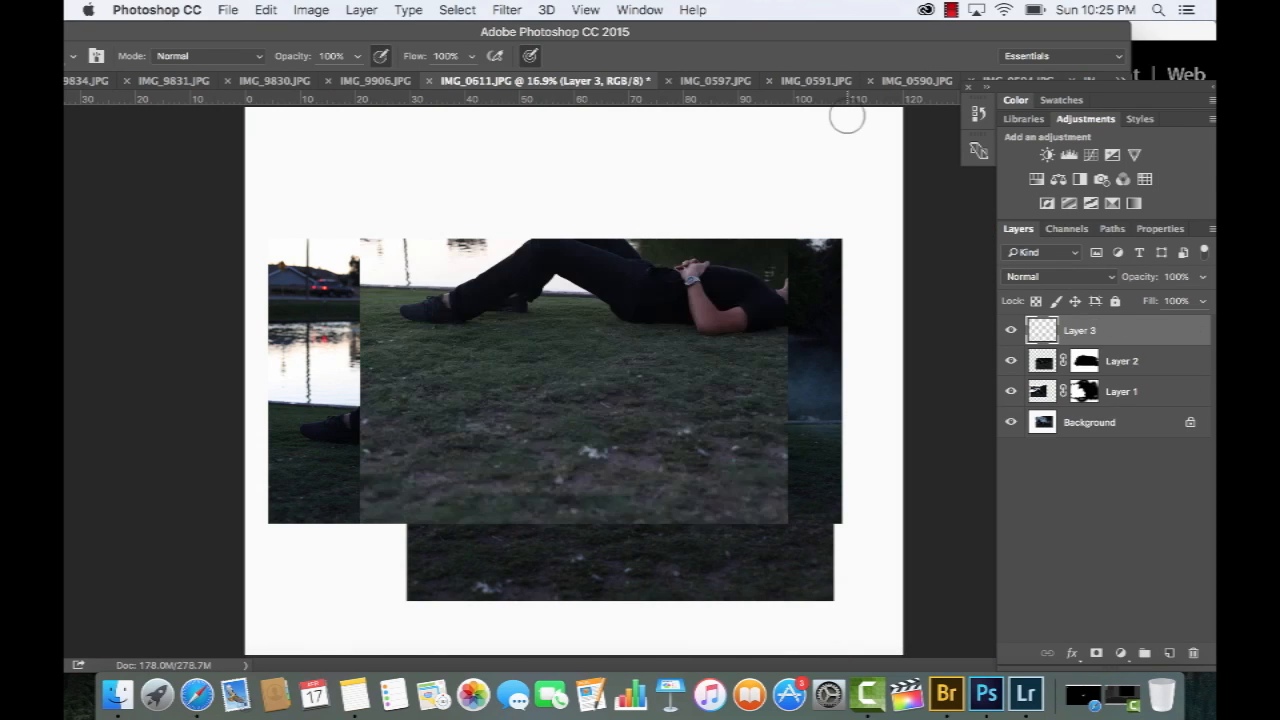
drag(683, 312, 591, 444)
click(1203, 302)
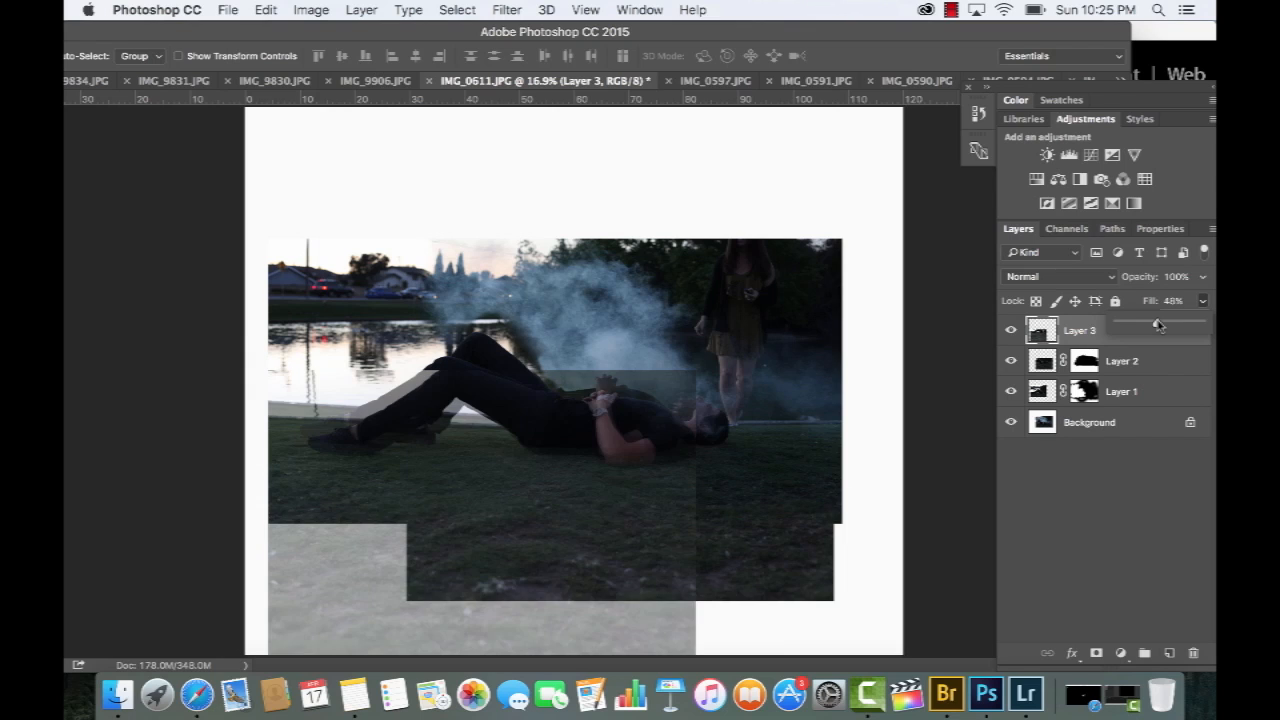
click(665, 456)
drag(663, 456, 666, 440)
click(1011, 330)
click(1011, 330)
click(1011, 330)
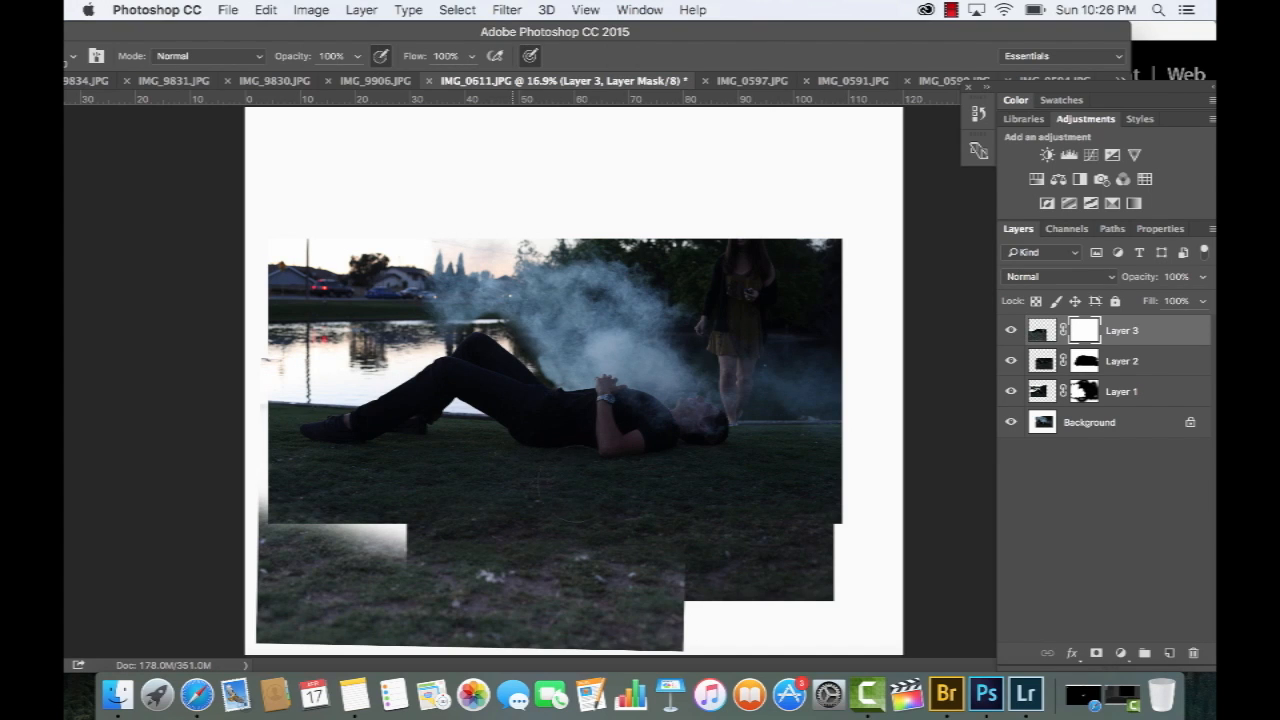
Paint black on Layer 3's mask to blend the pasted grass into the surrounding lawn
mouse_move(503, 535)
mouse_down()
mouse_move(448, 541)
mouse_move(436, 567)
mouse_move(705, 580)
mouse_up()
mouse_move(386, 536)
mouse_down()
mouse_move(277, 517)
mouse_move(455, 612)
mouse_move(685, 608)
mouse_up()
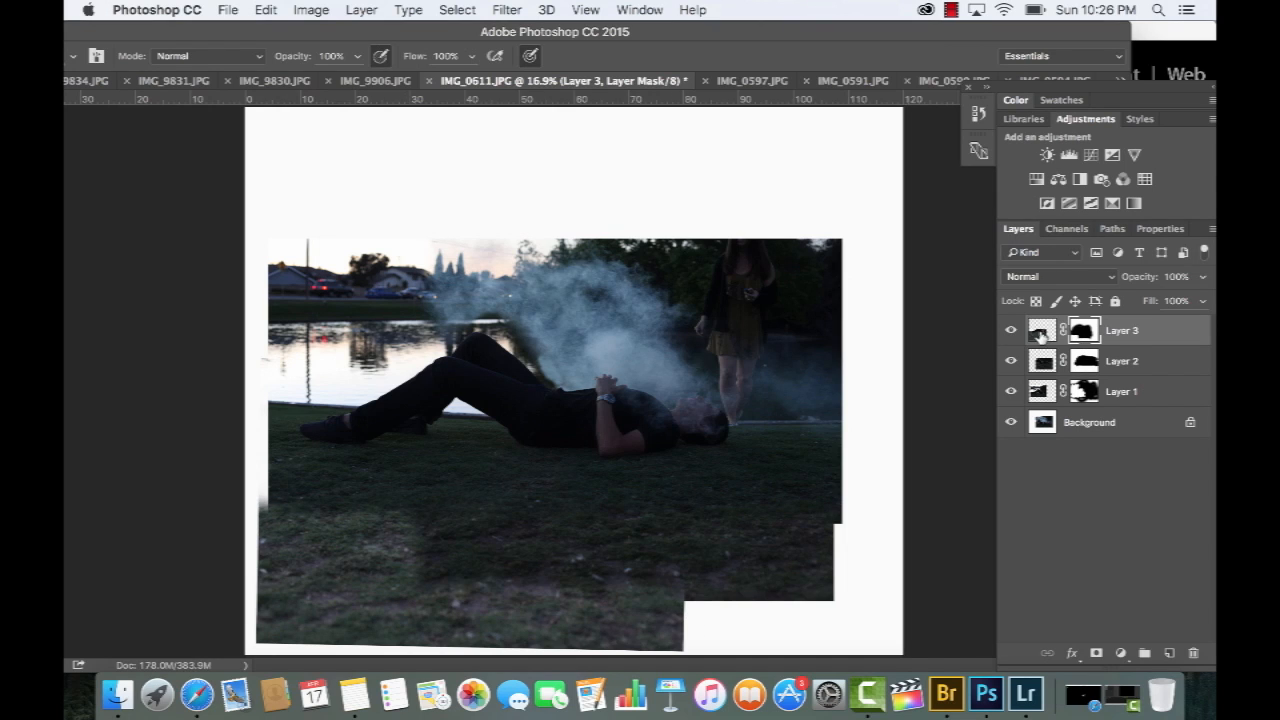
Darken Layer 3's grass with a Curves adjustment by pulling the curve down
key(super+2)
key(super+m)
drag(553, 287, 547, 316)
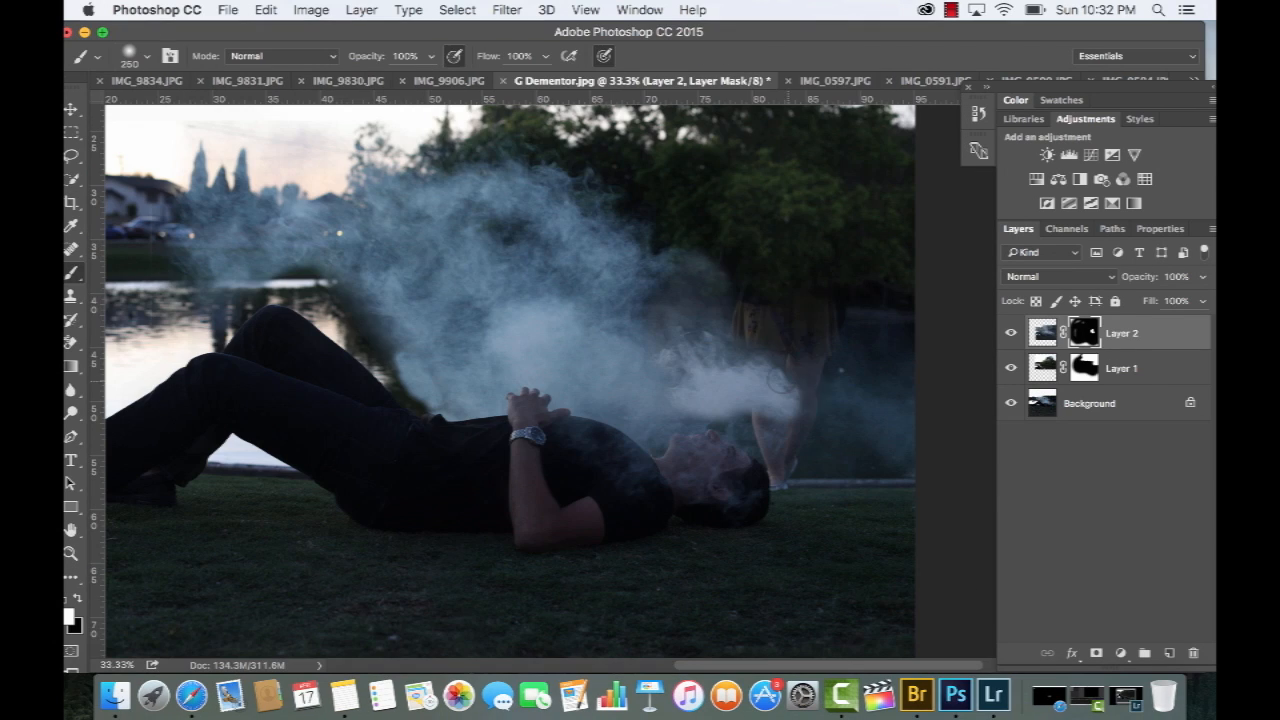
Paint white on Layer 2's mask in G Dementor.jpg to cover the standing woman with smoke and trees, and switch to a smaller black brush
mouse_move(758, 305)
mouse_down()
mouse_move(878, 290)
mouse_move(715, 228)
mouse_up()
drag(851, 314, 817, 376)
mouse_move(800, 268)
mouse_down()
mouse_move(622, 291)
mouse_move(580, 250)
mouse_move(650, 225)
mouse_up()
drag(767, 232, 727, 180)
drag(745, 430, 785, 470)
key(x)
key(bracketleft)
key(bracketleft)
key(bracketleft)
Toggle Layer 2's visibility to compare the scene with and without the added smoke
click(1012, 333)
click(1012, 333)
click(1012, 333)
click(1012, 333)
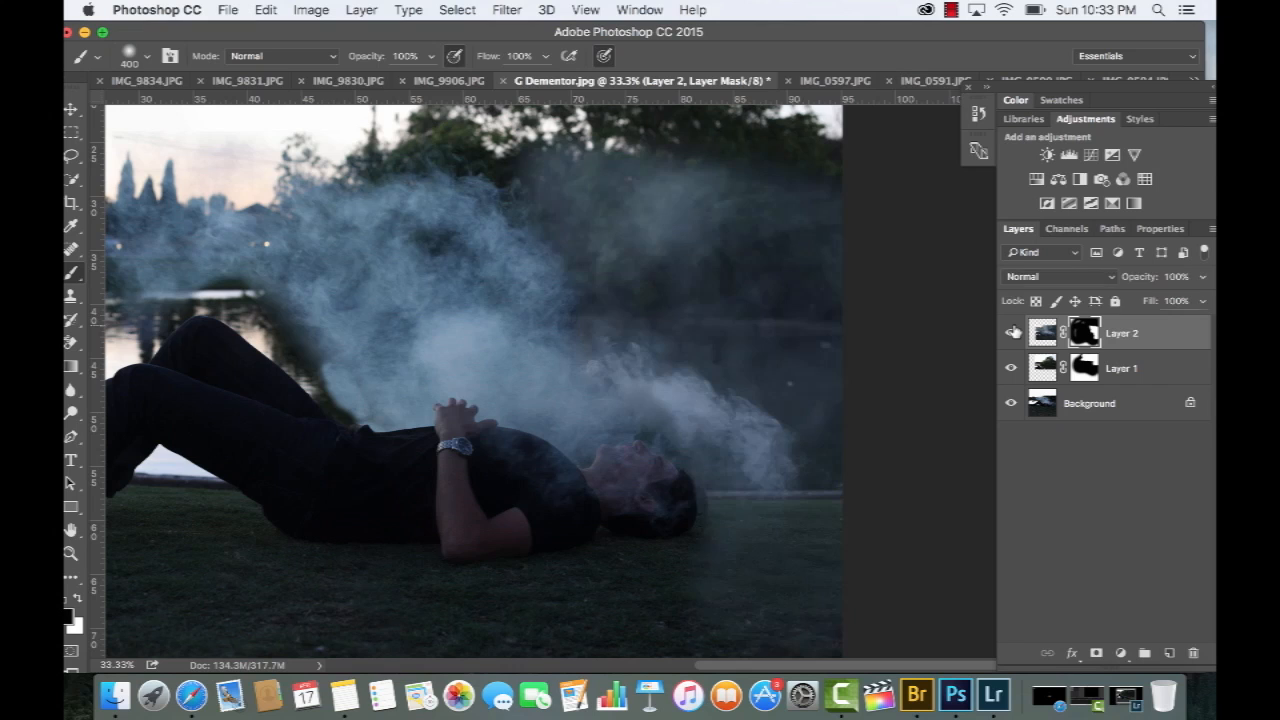
click(1012, 333)
click(1012, 333)
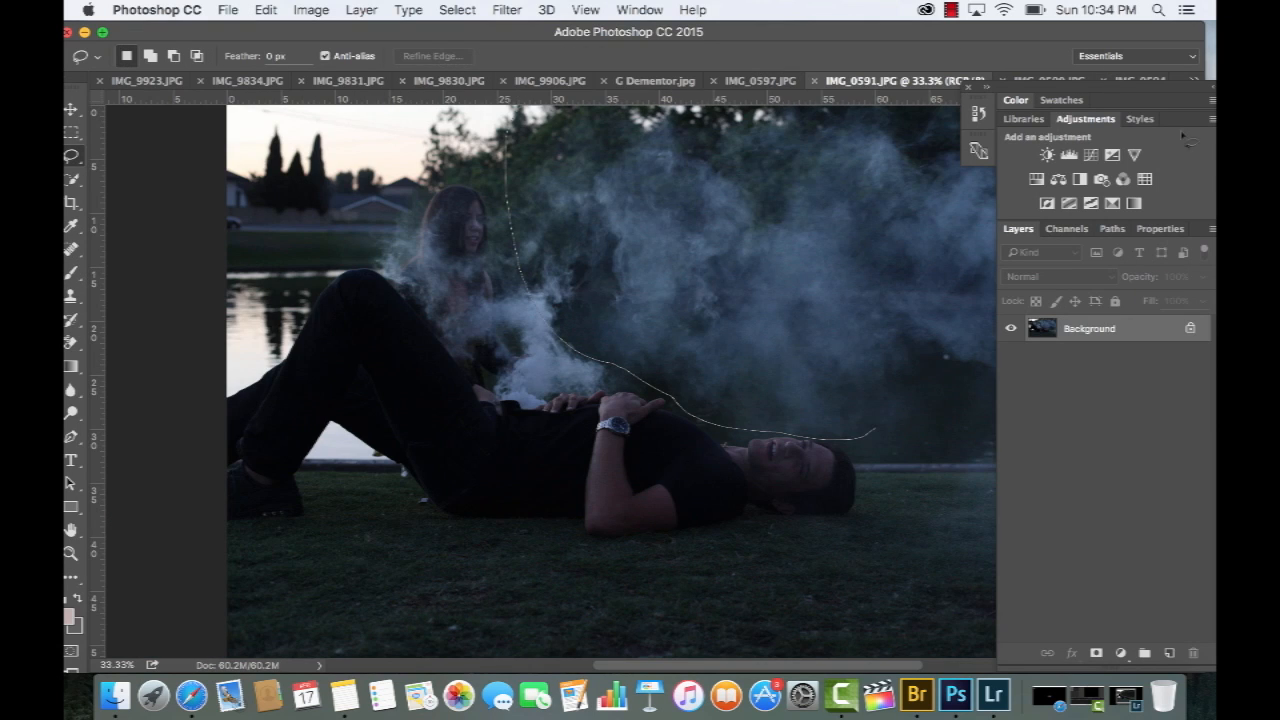
Lasso the smoke area above the man in IMG_0591.JPG and copy it
drag(992, 487, 994, 482)
key(super+c)
Paste the copied smoke into G Dementor.jpg, enlarge it to span the sky, and move it down over the trees
click(655, 80)
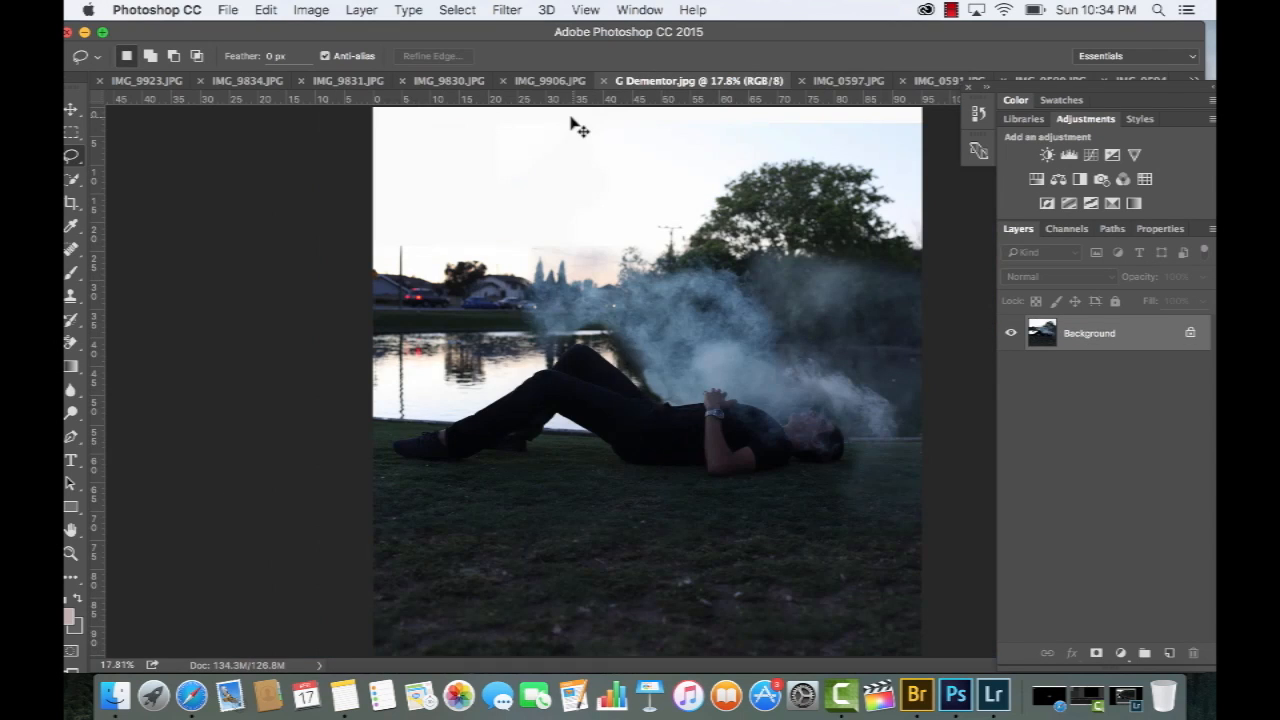
key(super+v)
key(v)
drag(659, 302, 506, 186)
key(super+t)
drag(649, 142, 915, 20)
key(Return)
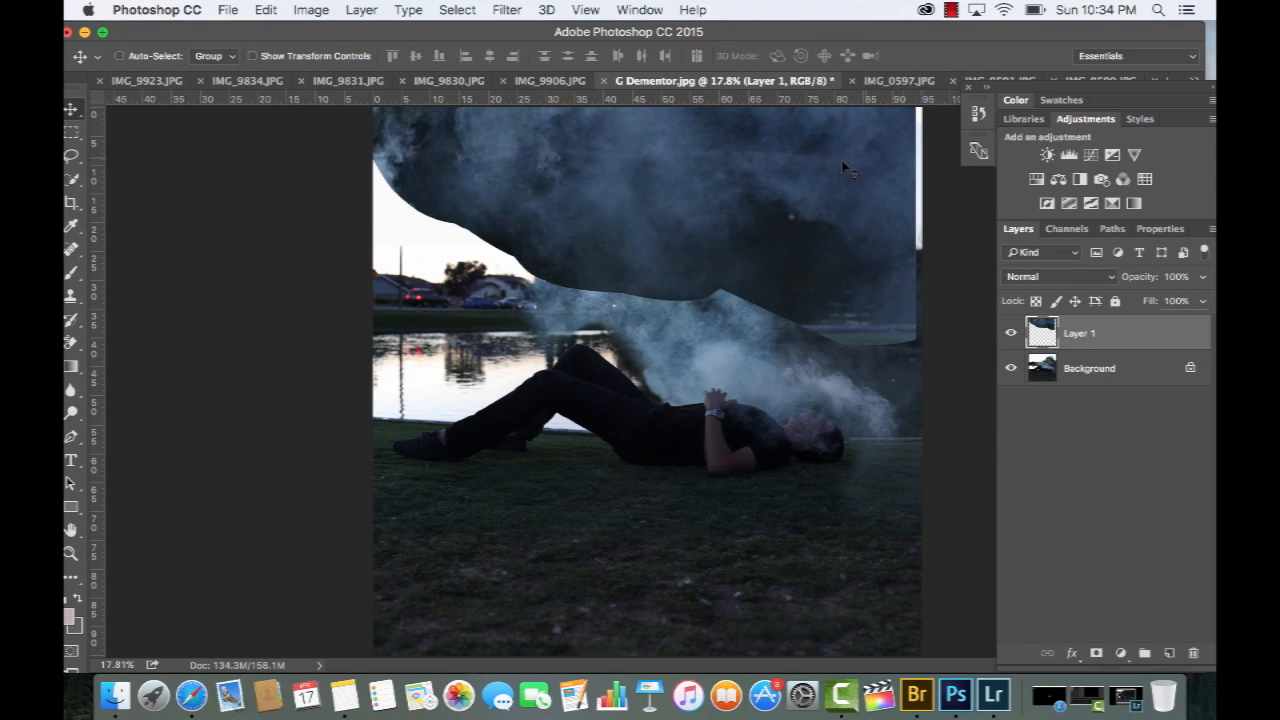
mouse_move(797, 185)
mouse_down()
mouse_move(772, 250)
mouse_move(812, 247)
mouse_move(800, 251)
mouse_up()
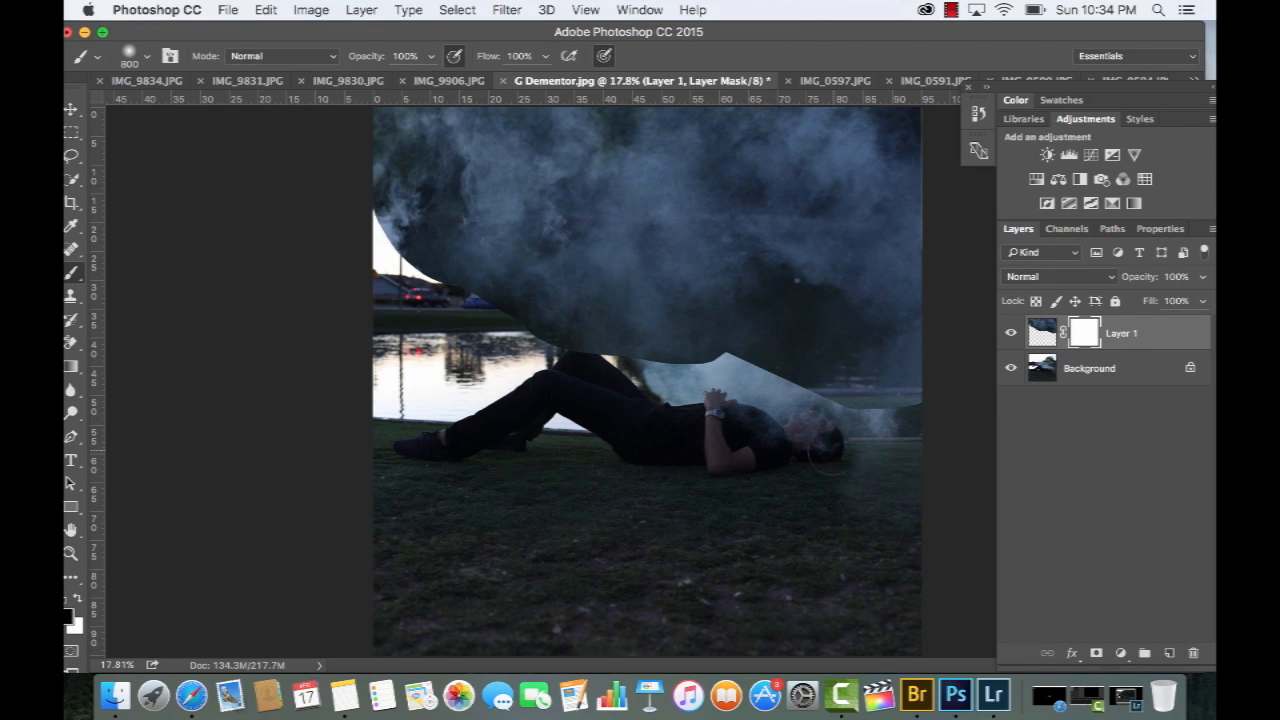
Paint Layer 1's mask along the smoke's lower edge to blend it into the scene
mouse_move(810, 385)
mouse_down()
mouse_move(800, 300)
mouse_move(815, 290)
mouse_move(770, 268)
mouse_up()
mouse_move(760, 320)
mouse_down()
mouse_move(690, 350)
mouse_move(600, 335)
mouse_move(520, 310)
mouse_move(345, 208)
mouse_up()
Warp Layer 1's smoke outward at its lower-left corner to cover the bright sky and houses, and compare the result
click(268, 11)
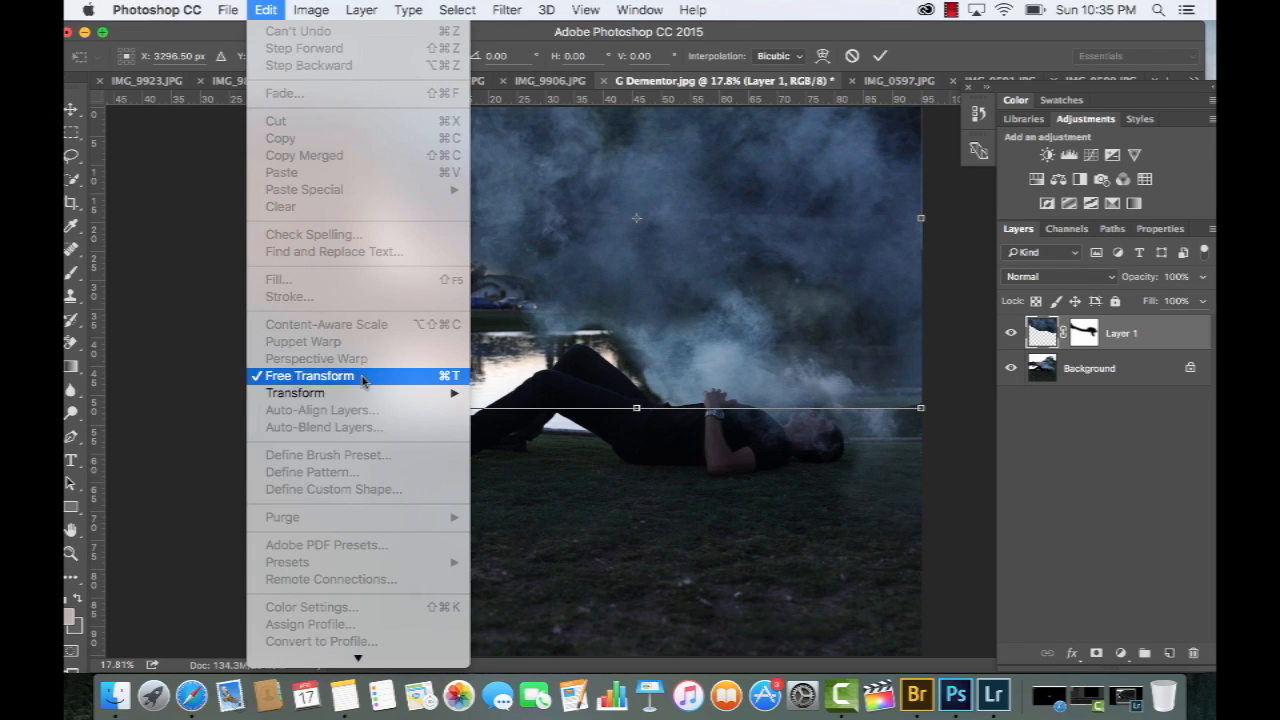
mouse_move(365, 393)
click(522, 505)
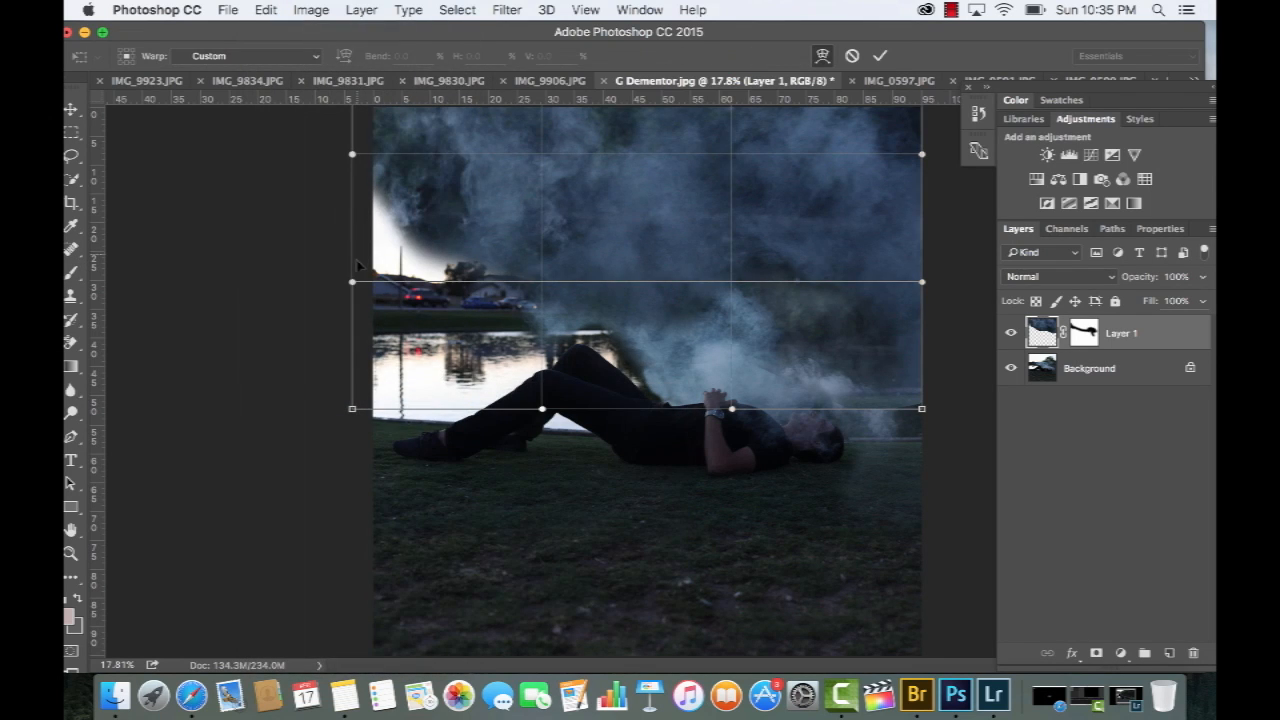
drag(351, 286, 258, 363)
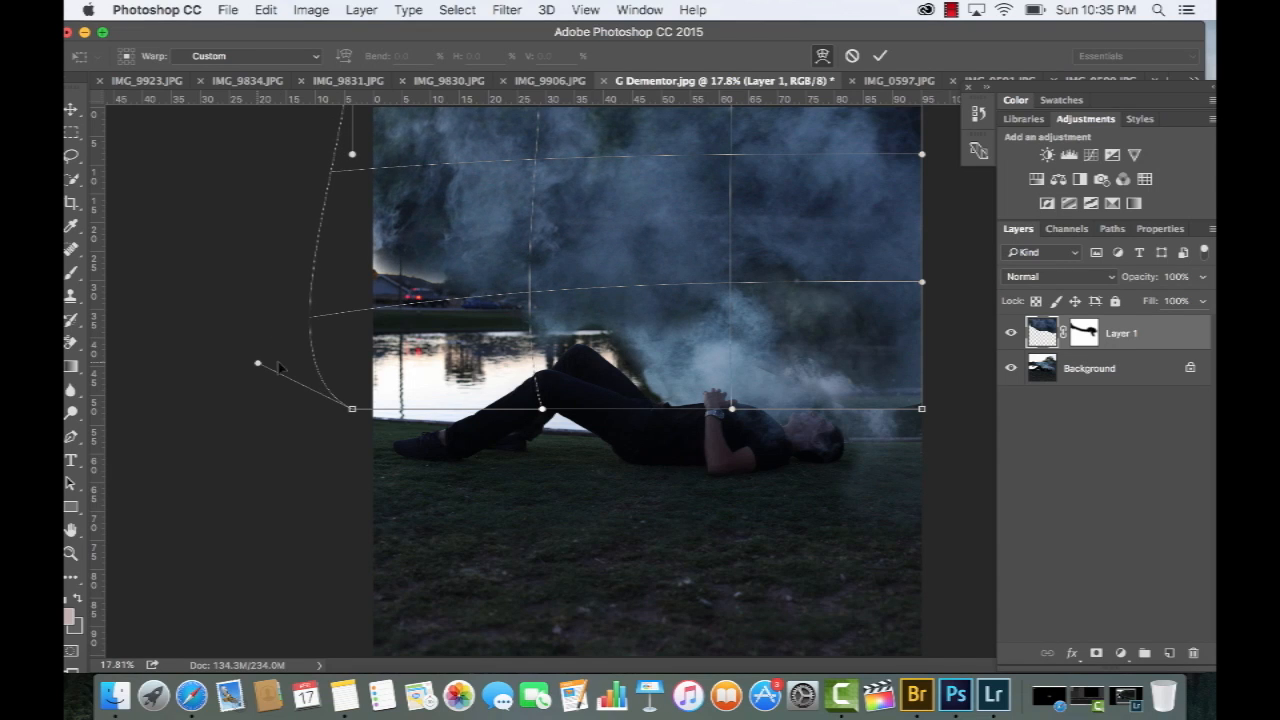
drag(352, 410, 250, 482)
key(Return)
click(1011, 334)
click(1011, 334)
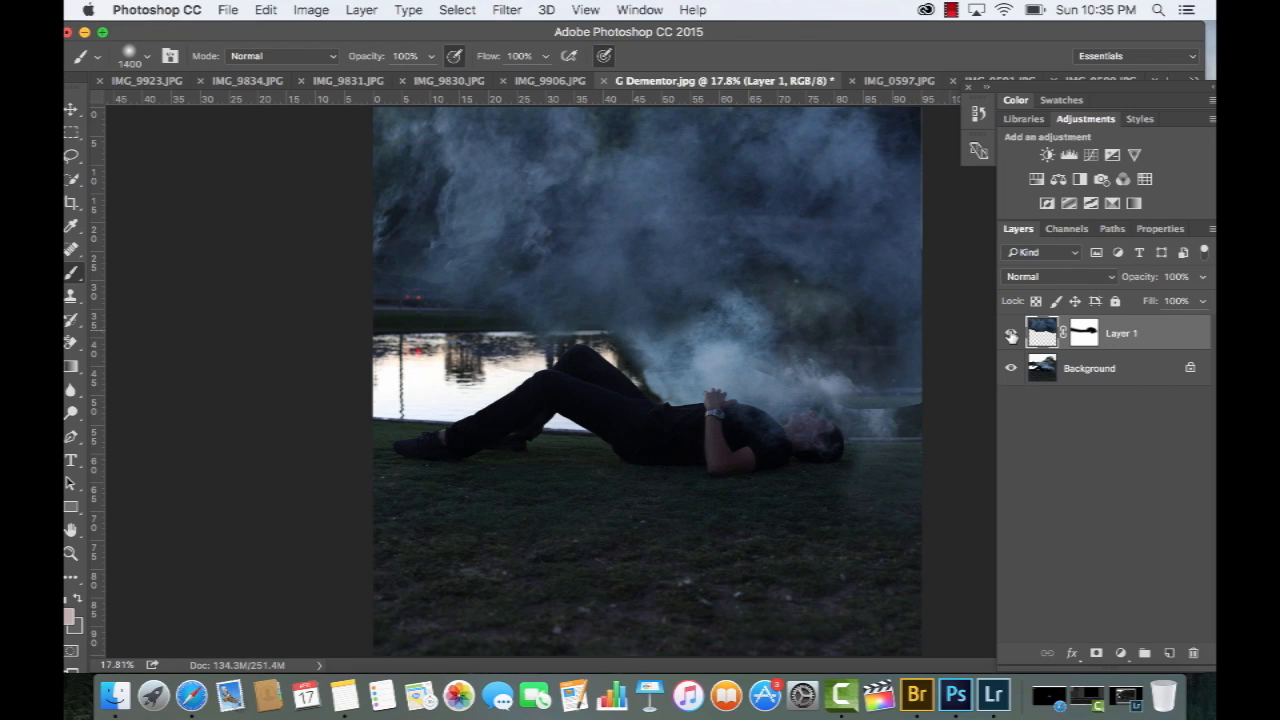
Paint Layer 1's mask to blend the smoke edge beside the man's head, and hide the layer
click(1084, 336)
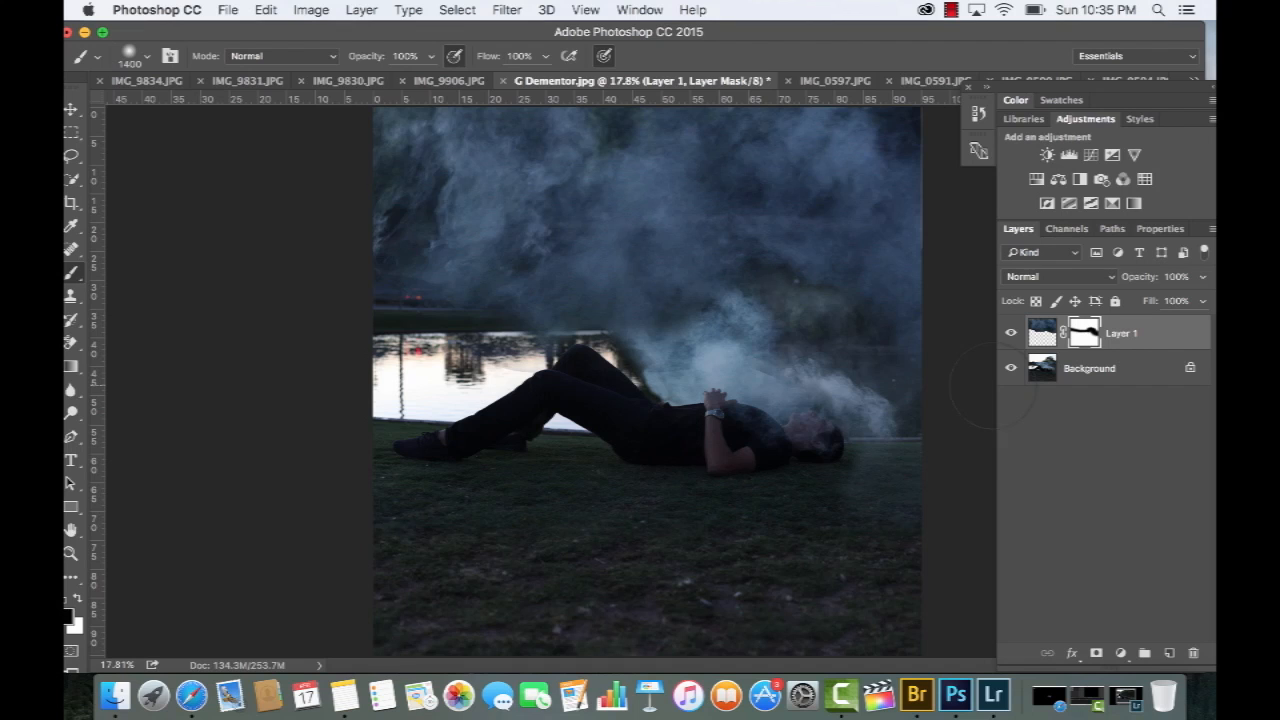
click(1010, 336)
click(1010, 336)
click(1011, 338)
click(1011, 338)
click(1011, 338)
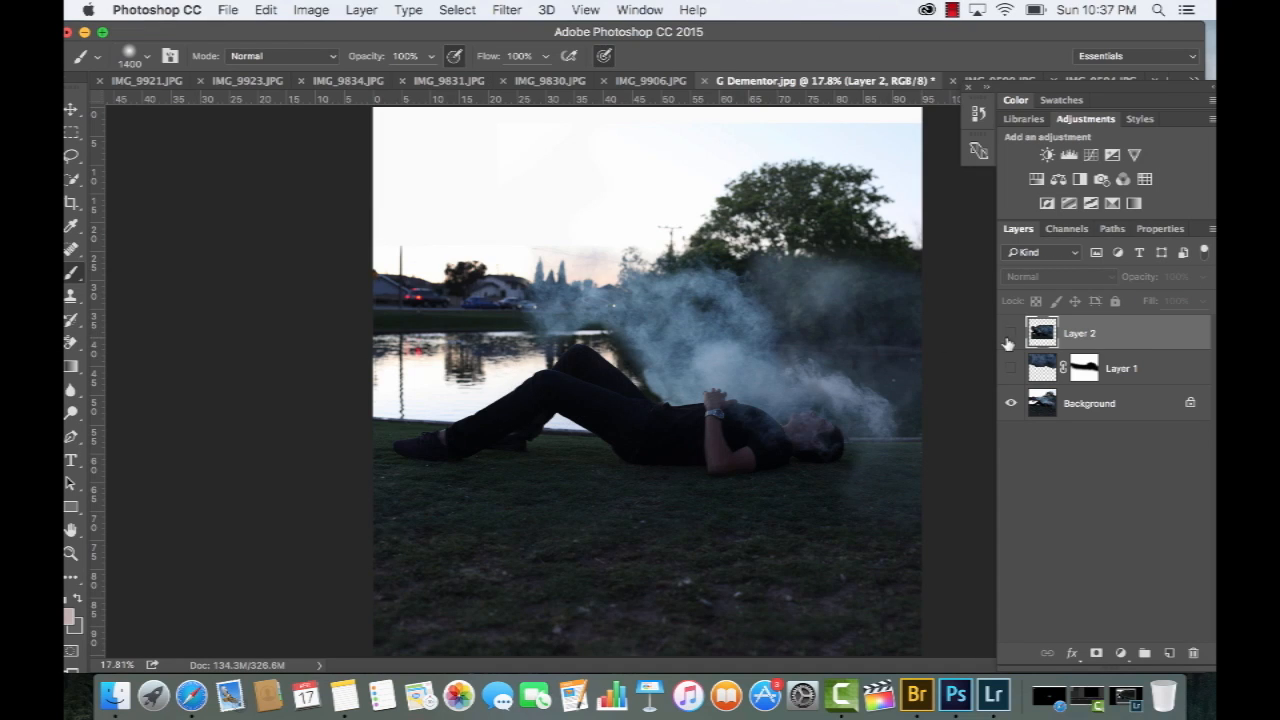
click(1009, 339)
Align Layer 2 with the man and paint white on its mask to reveal its head and smoke
key(v)
drag(811, 323, 802, 322)
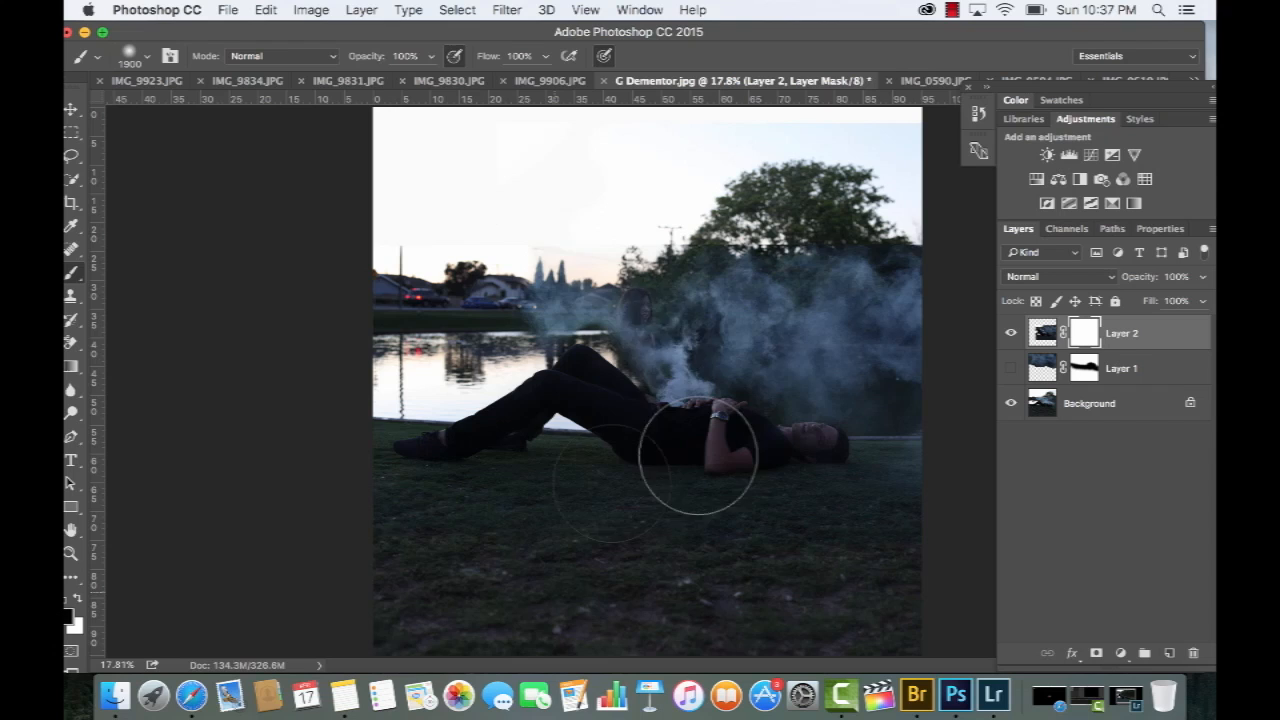
mouse_move(700, 457)
mouse_down()
mouse_move(799, 412)
mouse_move(745, 413)
mouse_move(803, 346)
mouse_move(806, 294)
mouse_move(752, 323)
mouse_move(802, 326)
mouse_move(765, 353)
mouse_move(787, 420)
mouse_move(783, 552)
mouse_move(757, 502)
mouse_move(883, 293)
mouse_move(872, 290)
mouse_move(893, 205)
mouse_move(875, 235)
mouse_move(872, 331)
mouse_move(768, 390)
mouse_move(814, 466)
mouse_up()
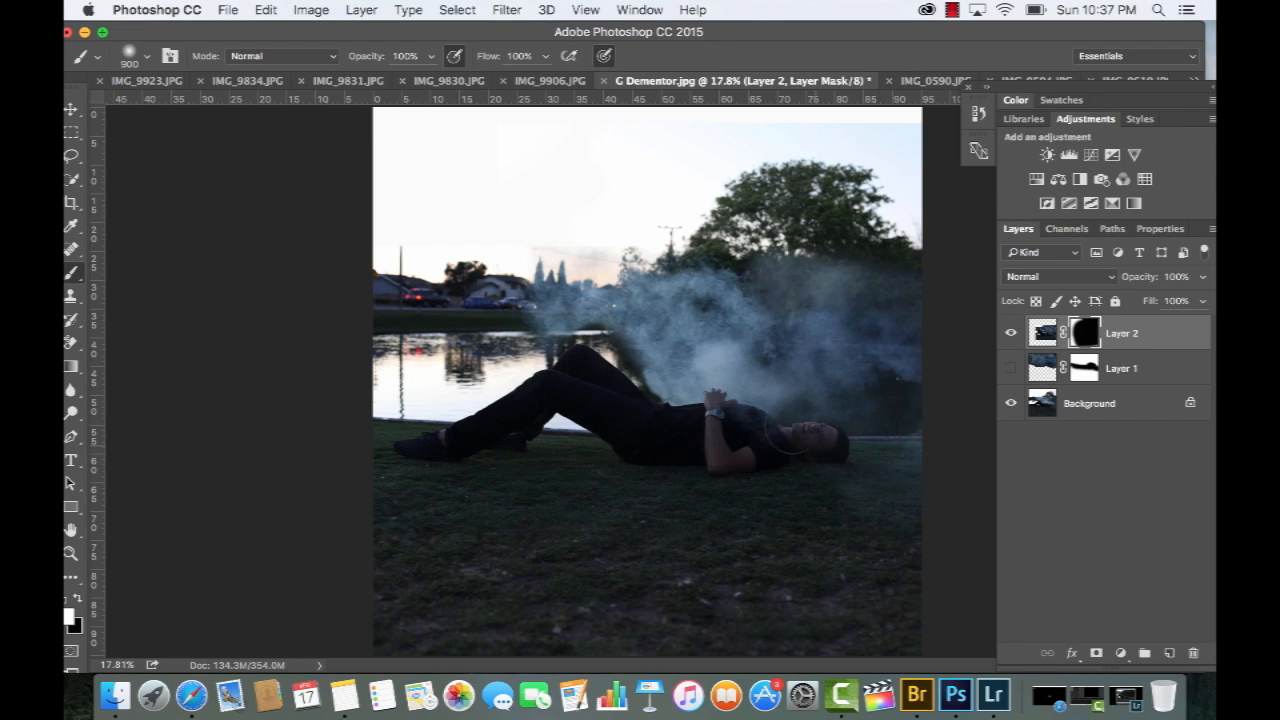
Toggle the last brush strokes on Layer 2's mask off and on to compare the two versions of the head
key(ctrl+z)
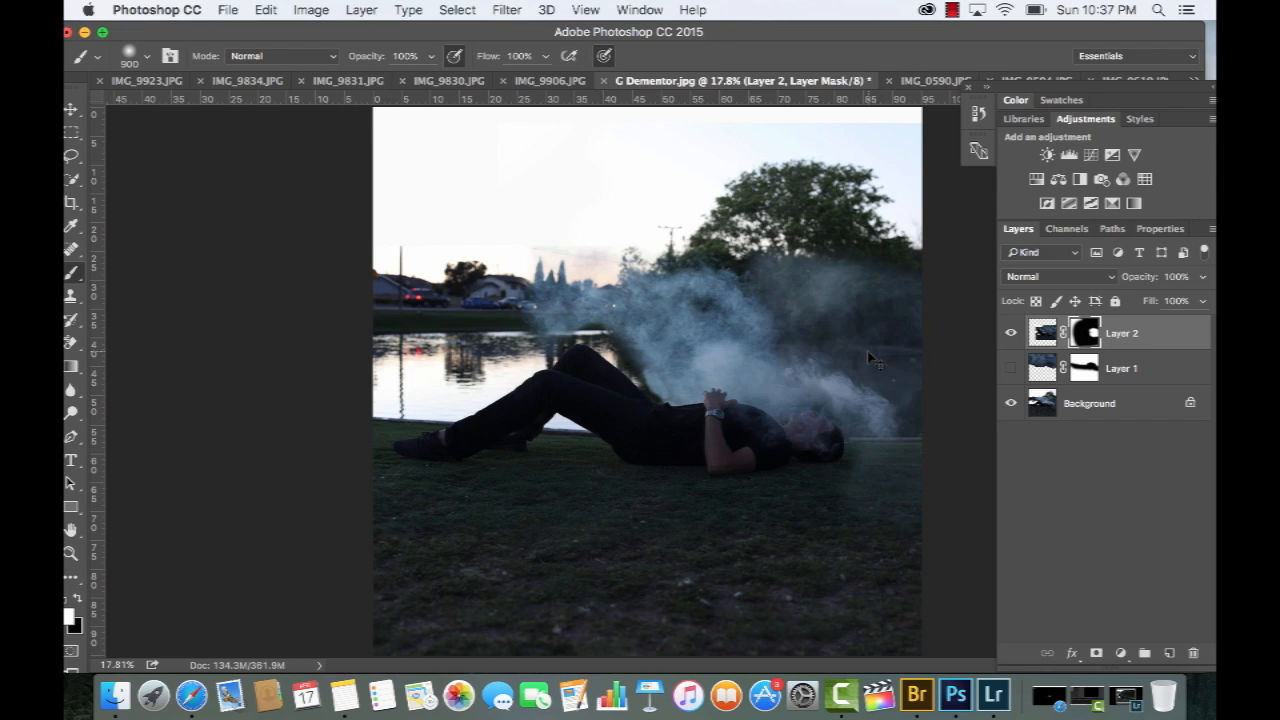
key(ctrl+z)
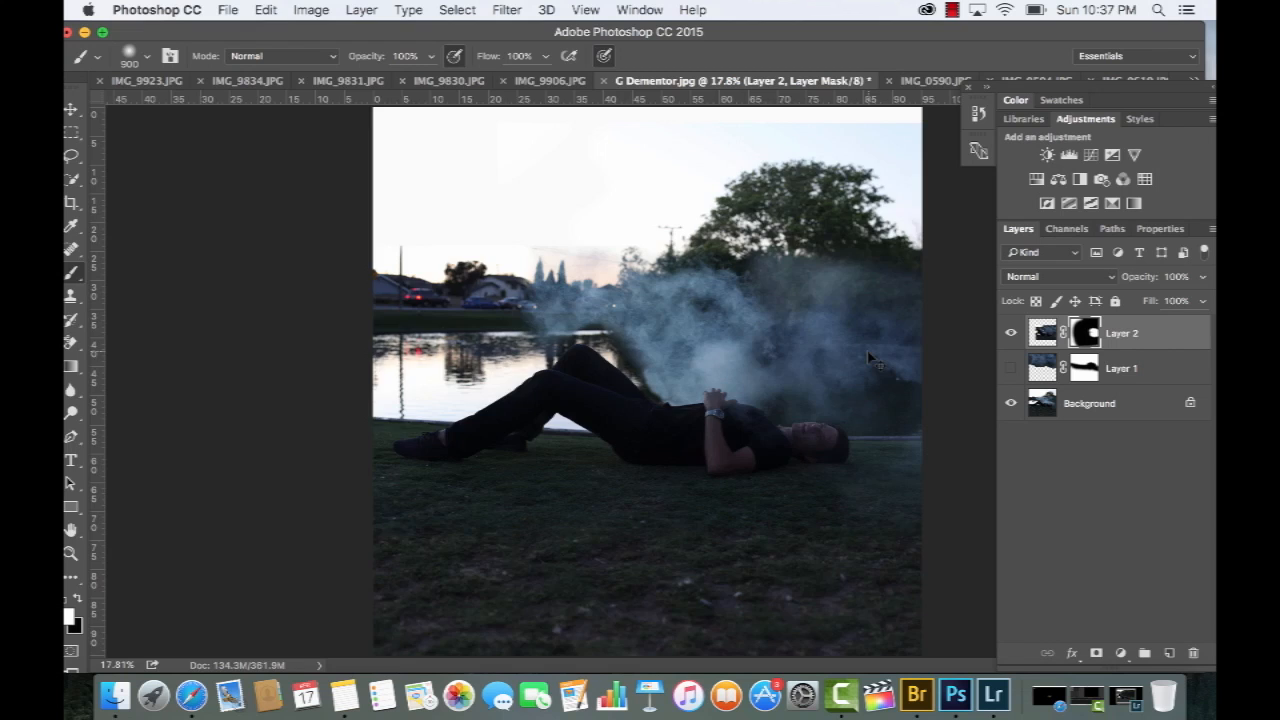
key(ctrl+z)
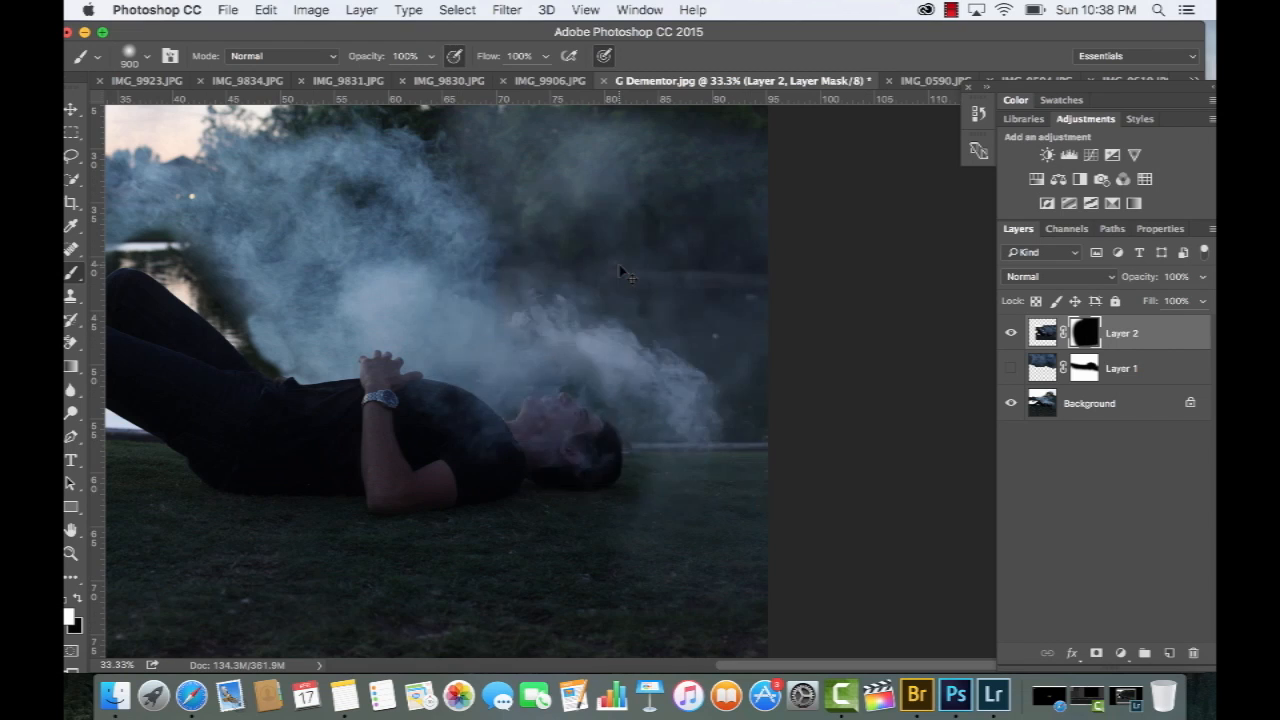
key(ctrl+z)
key(ctrl+z)
key(ctrl+z)
key(x)
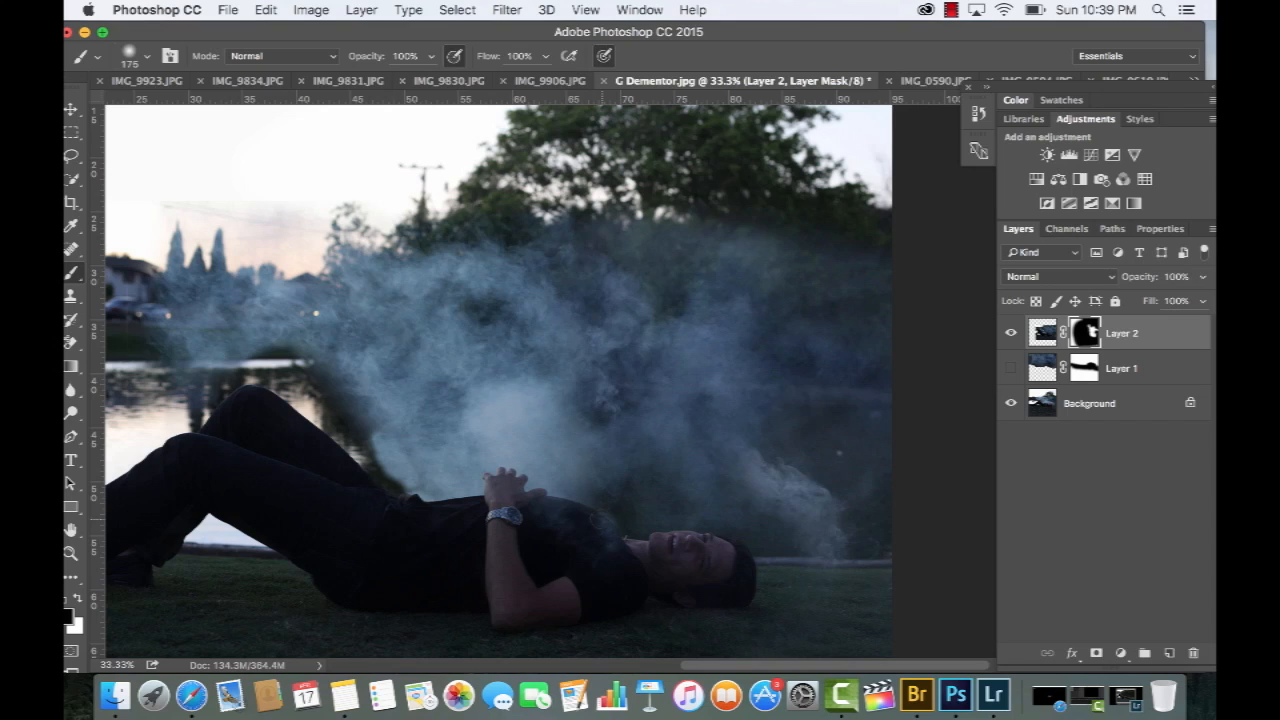
key(ctrl+z)
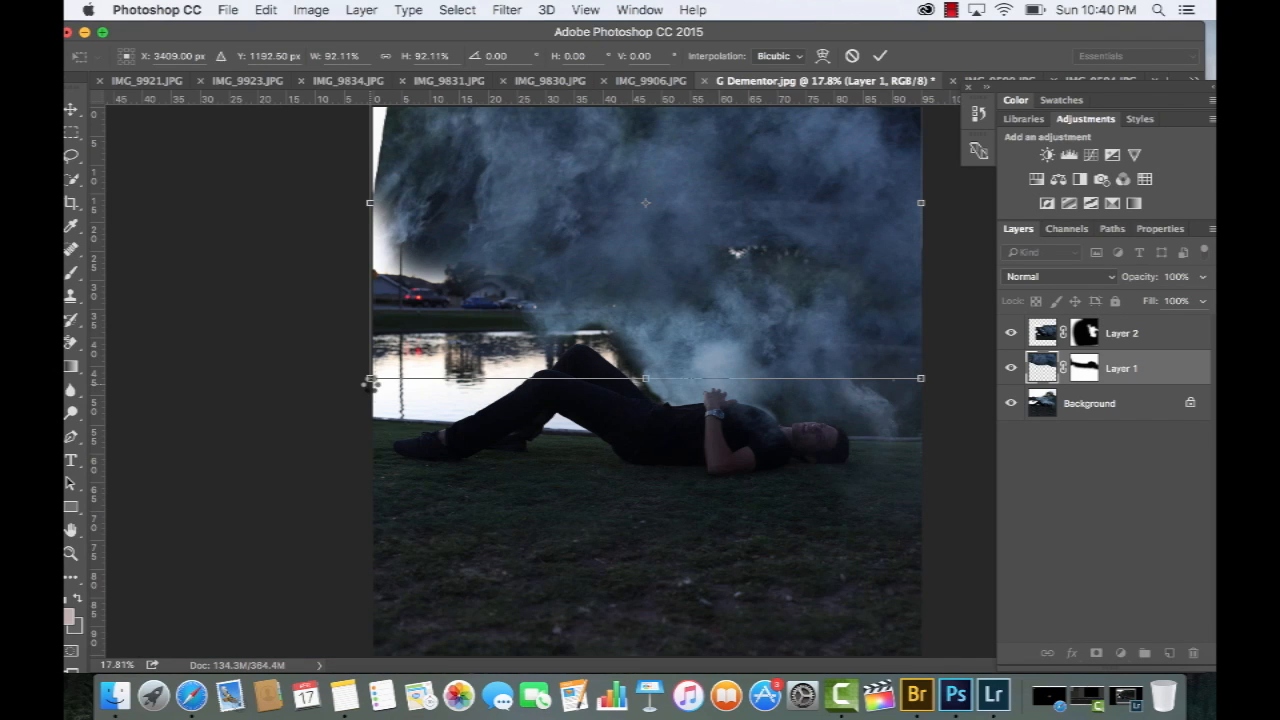
Scale Layer 1's smoke to 92.11% and shift it left
key(Return)
key(v)
mouse_move(620, 310)
mouse_down()
mouse_move(474, 299)
mouse_move(396, 319)
mouse_move(488, 276)
mouse_move(495, 318)
mouse_up()
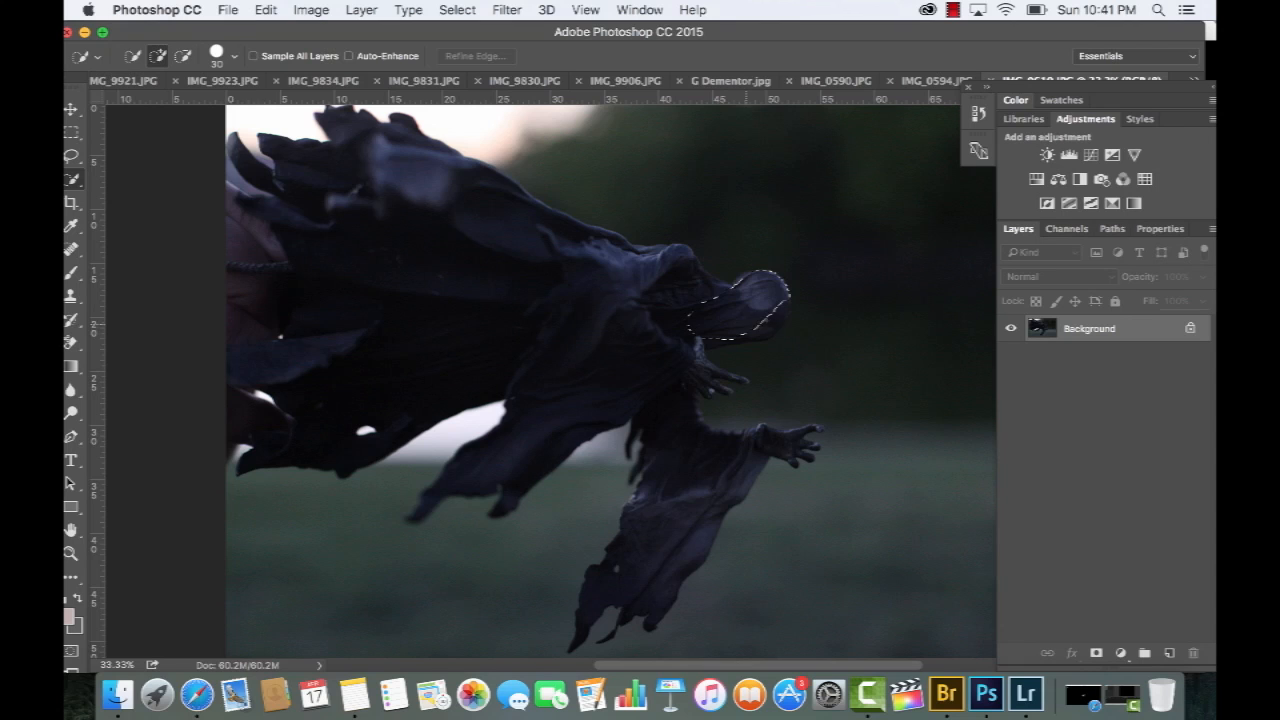
Select the rest of the Dementor figure and rotate its cutout so that it hangs head-down above the lying man
drag(809, 437, 686, 517)
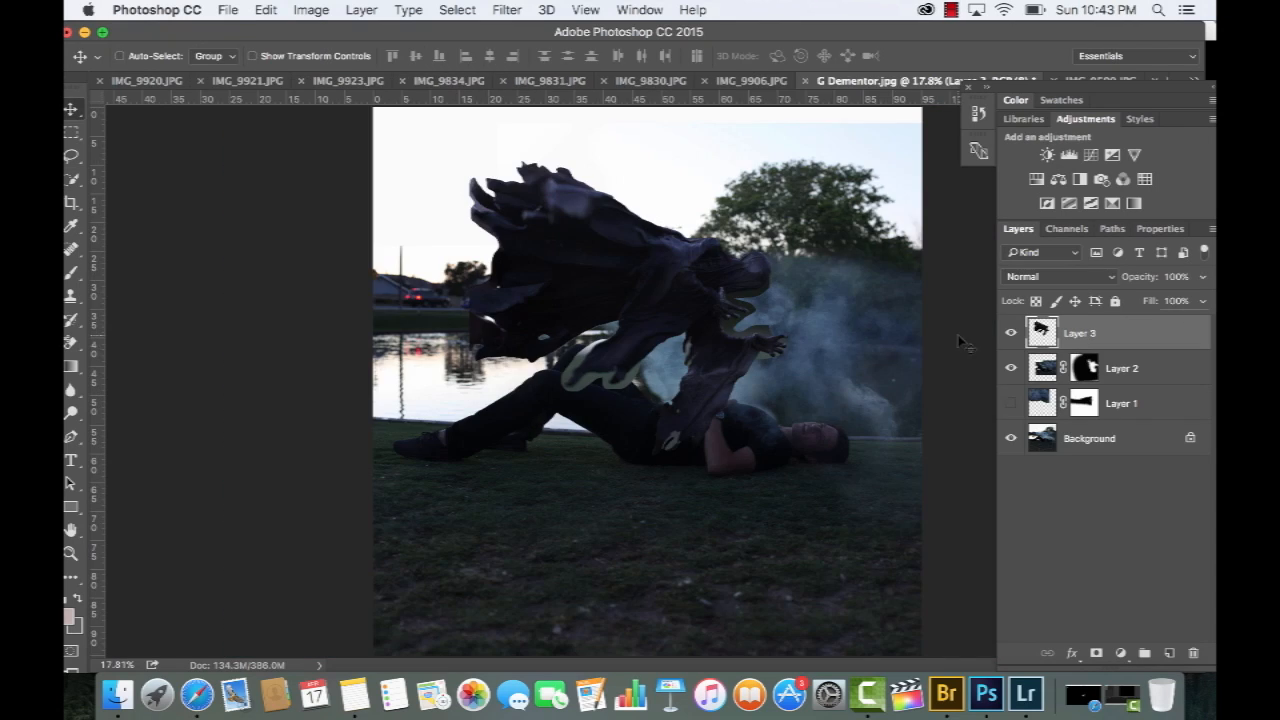
drag(788, 292, 783, 233)
key(super+t)
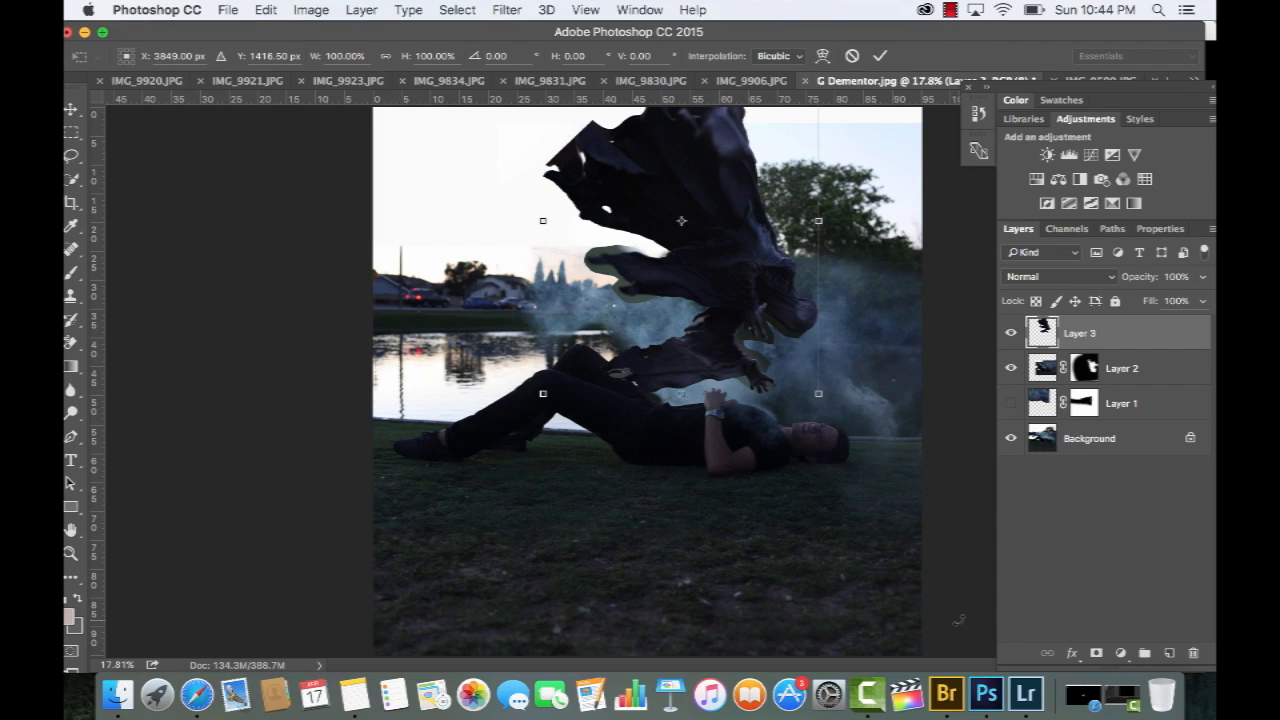
key(Return)
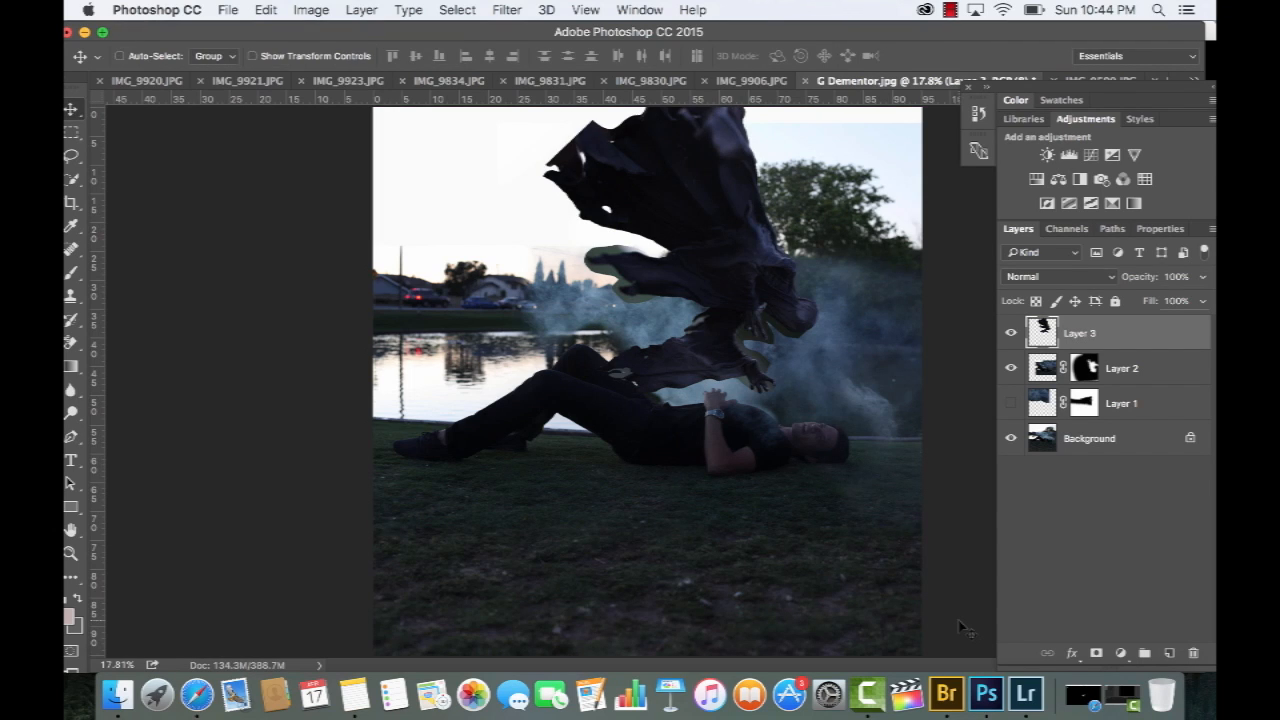
Add a mask to Layer 3 and paint out the sleeve cloth that hangs over the man's legs and waist
click(1097, 655)
key(b)
scroll(945, 500, up, 4)
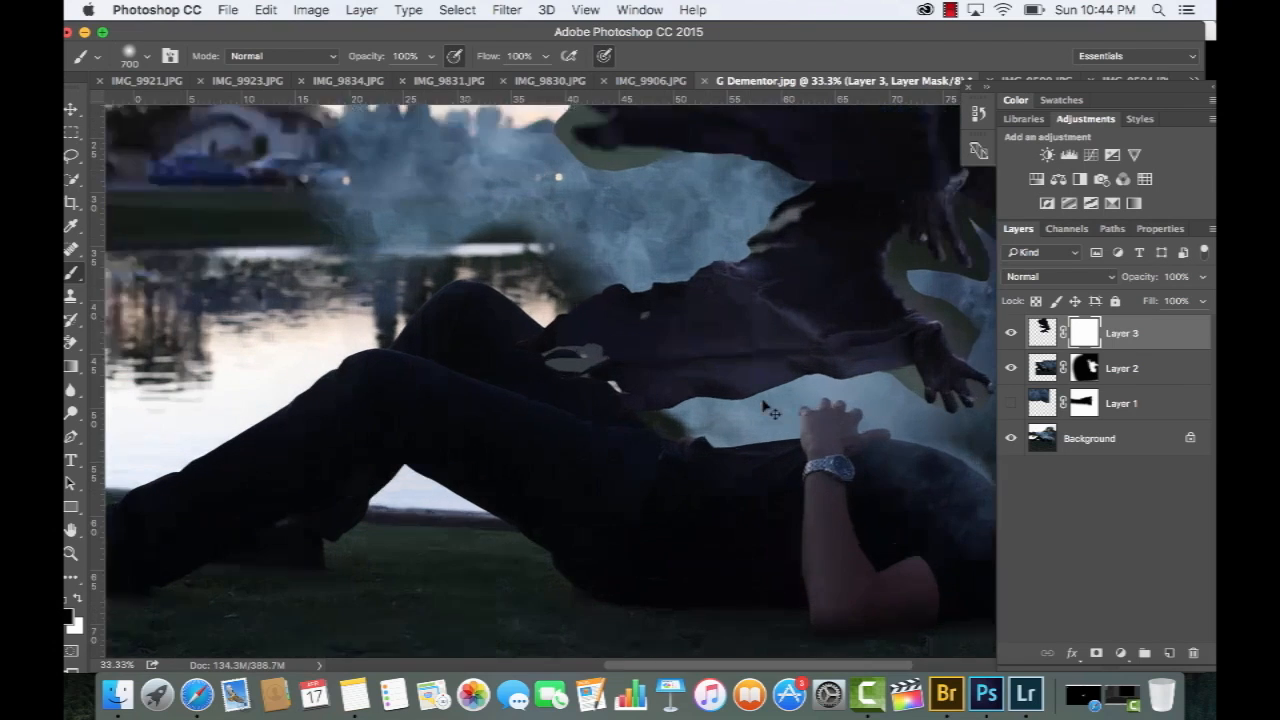
scroll(770, 410, up, 2)
click(141, 54)
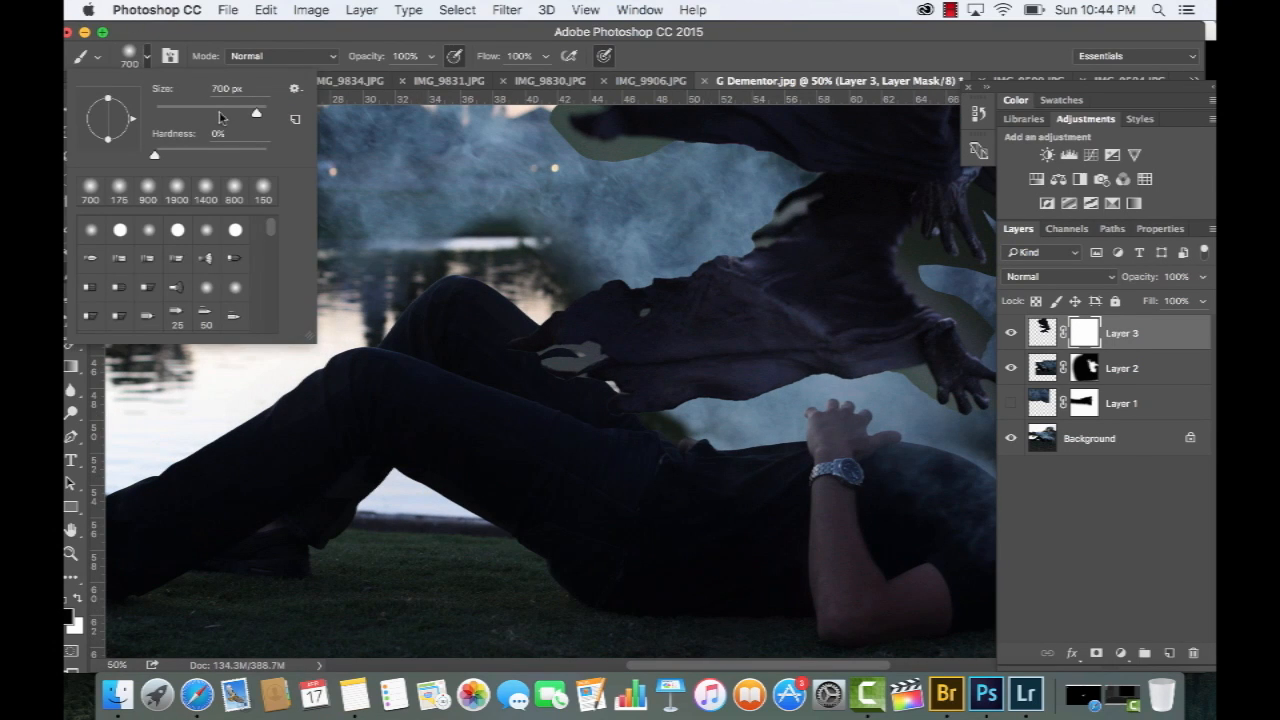
mouse_move(486, 314)
mouse_down()
mouse_move(696, 370)
mouse_move(594, 318)
mouse_move(627, 387)
mouse_move(741, 429)
mouse_move(672, 313)
mouse_move(762, 383)
mouse_up()
Reduce the brush to 70 px and mask out the leftover background beside the Dementor's lower hand
key(bracketleft)
key(bracketleft)
key(bracketleft)
key(bracketleft)
key(bracketleft)
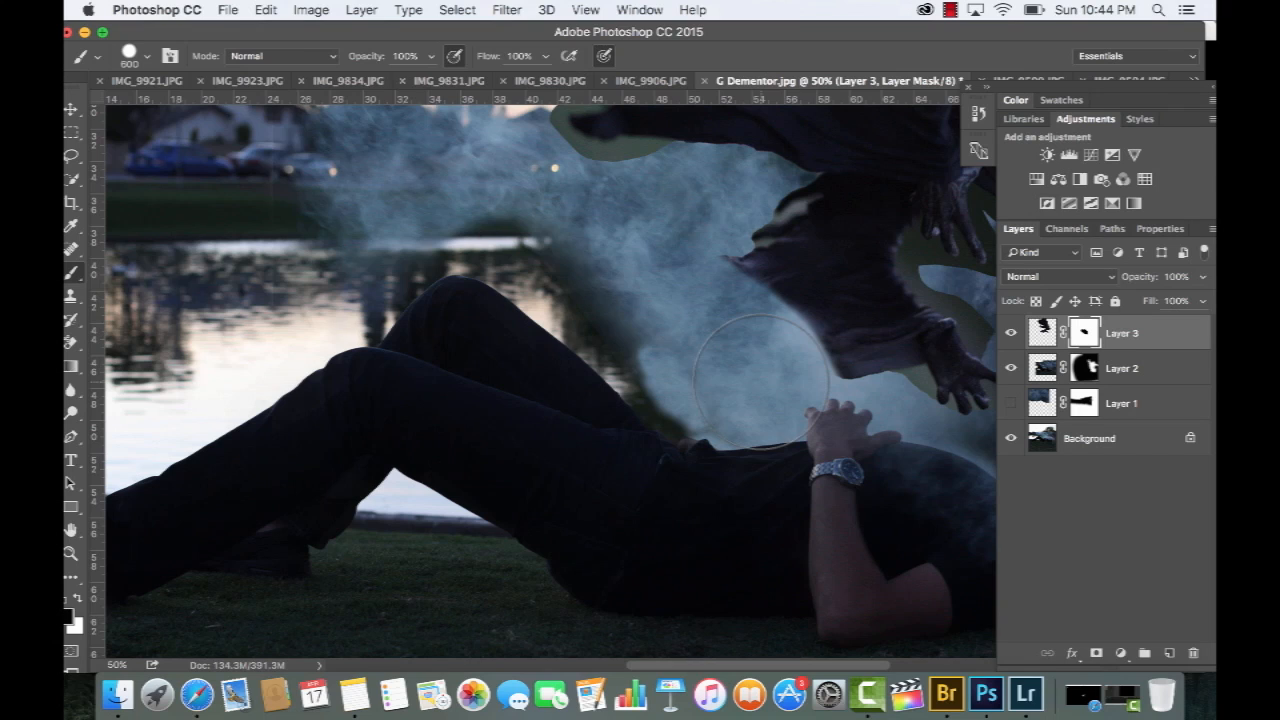
key(bracketleft)
key(bracketleft)
key(bracketleft)
key(bracketleft)
key(bracketleft)
key(bracketleft)
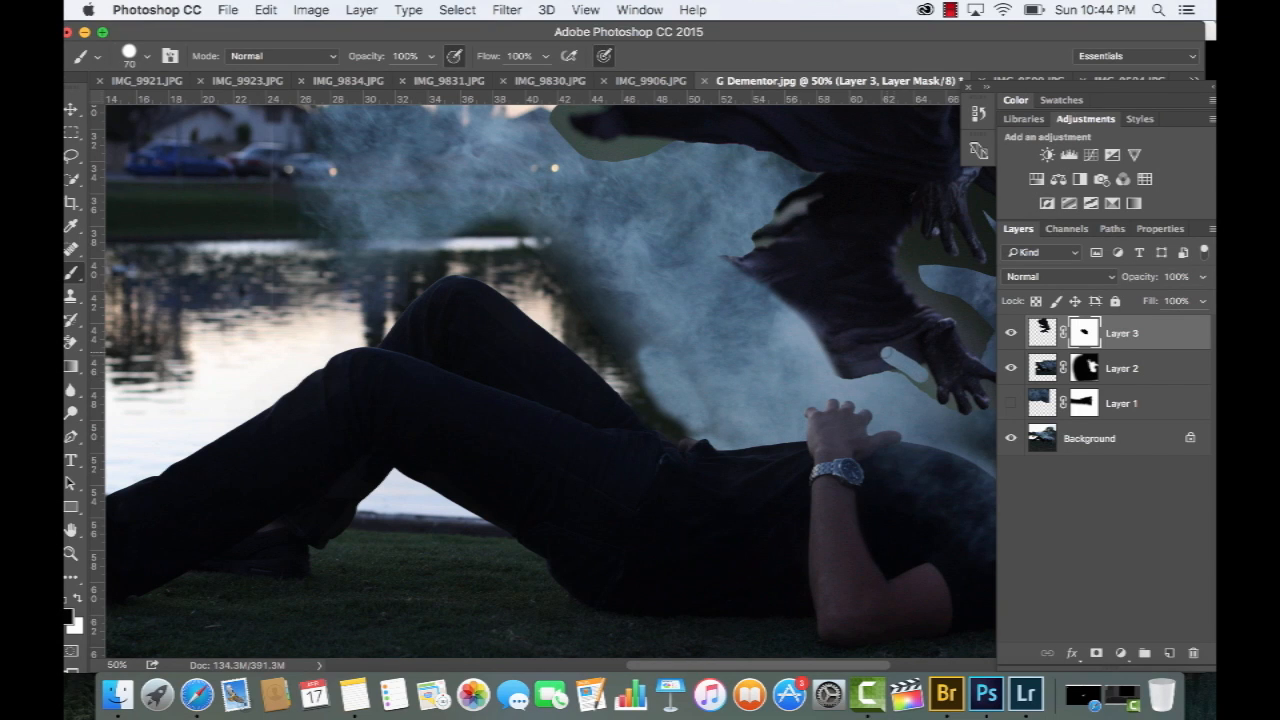
mouse_move(870, 342)
mouse_down()
mouse_move(816, 206)
mouse_move(832, 194)
mouse_move(790, 208)
mouse_move(788, 305)
mouse_move(804, 302)
mouse_move(906, 374)
mouse_up()
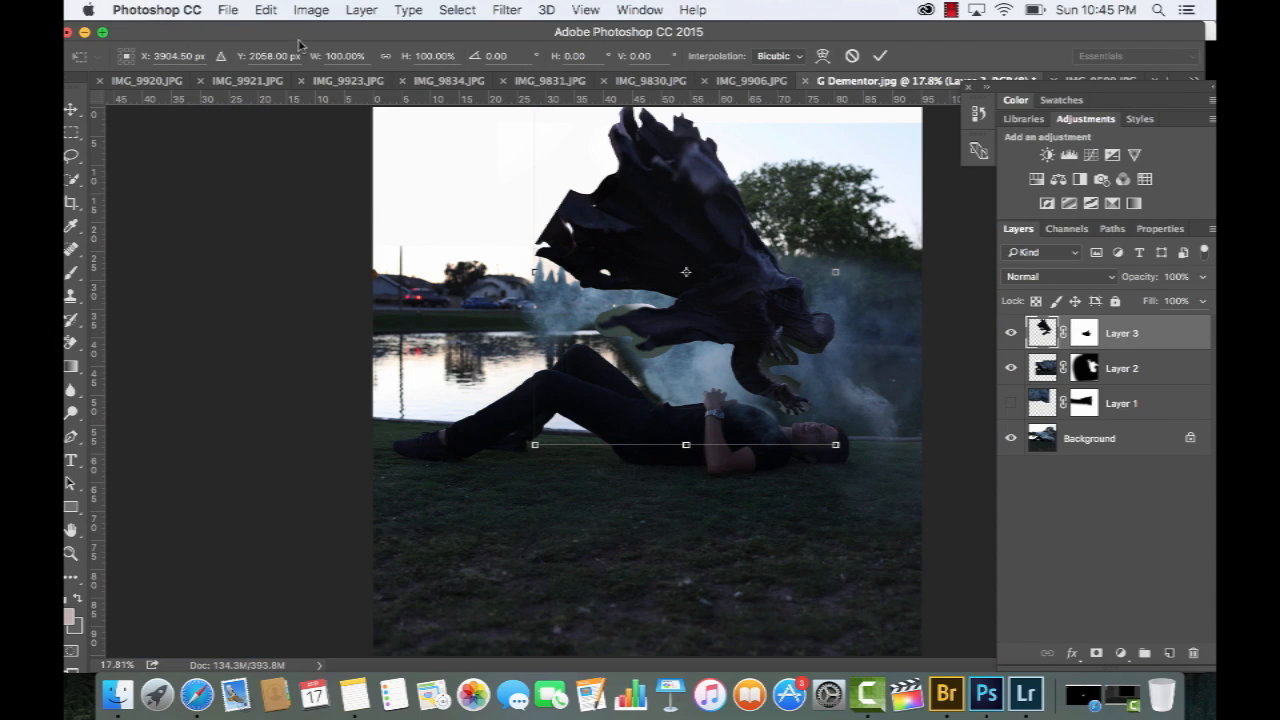
Warp the Dementor on Layer 3 to reshape its cloak
click(266, 10)
mouse_move(362, 394)
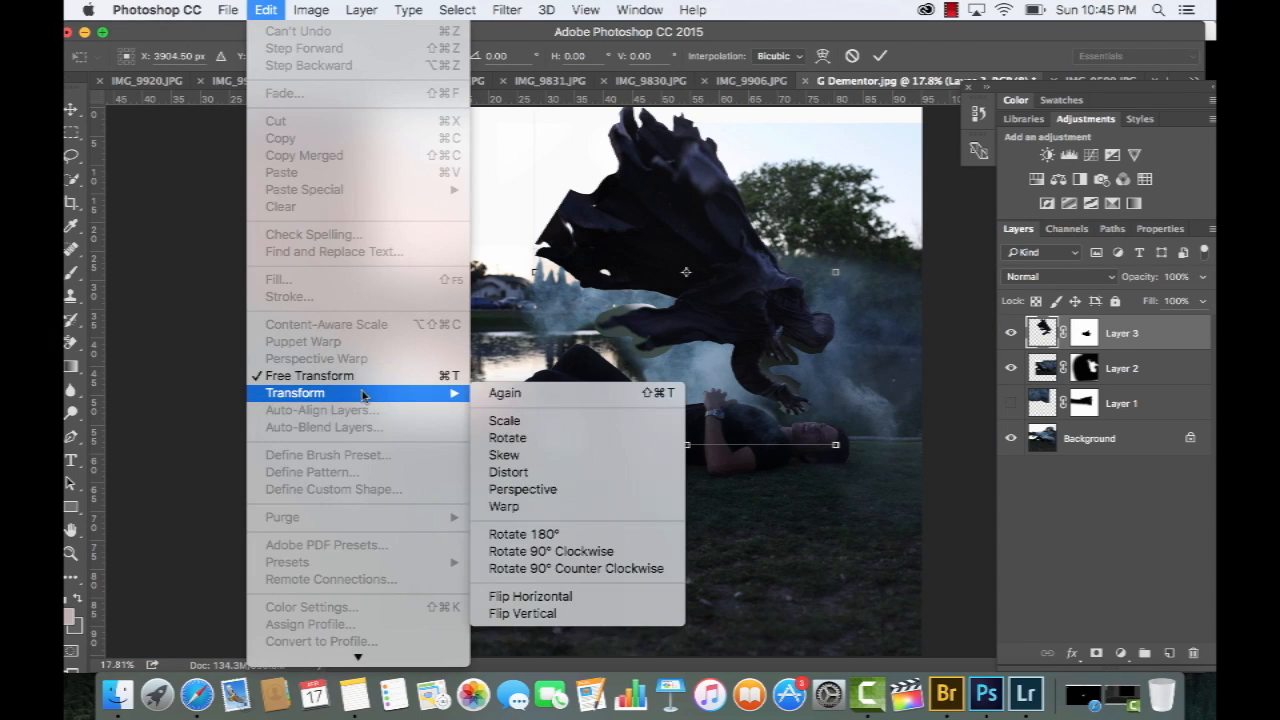
click(535, 506)
mouse_move(484, 134)
mouse_down()
mouse_move(333, 229)
mouse_move(180, 266)
mouse_up()
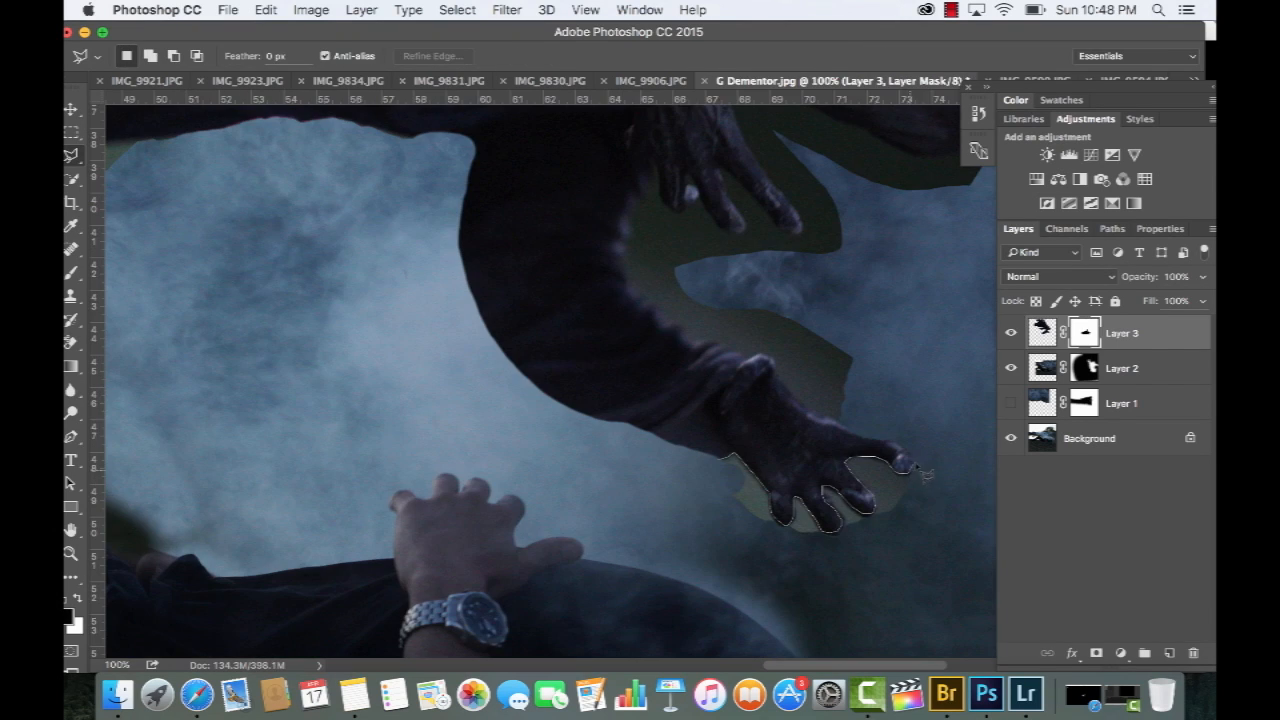
Select the leftover background around the lower hand's fingers for masking on Layer 3
click(900, 545)
double_click(792, 583)
key(b)
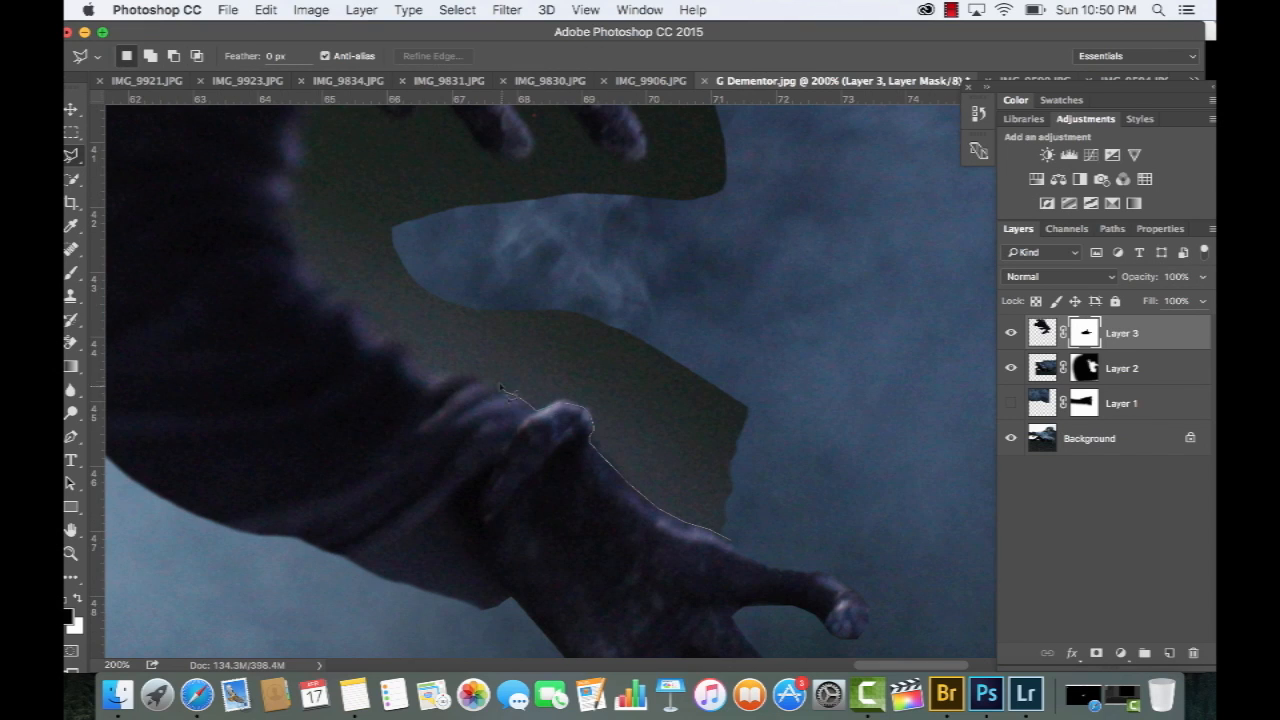
Trace the inner edge of the Dementor's forearm up to the upper hand's first finger with the Polygonal Lasso
click(468, 373)
click(403, 344)
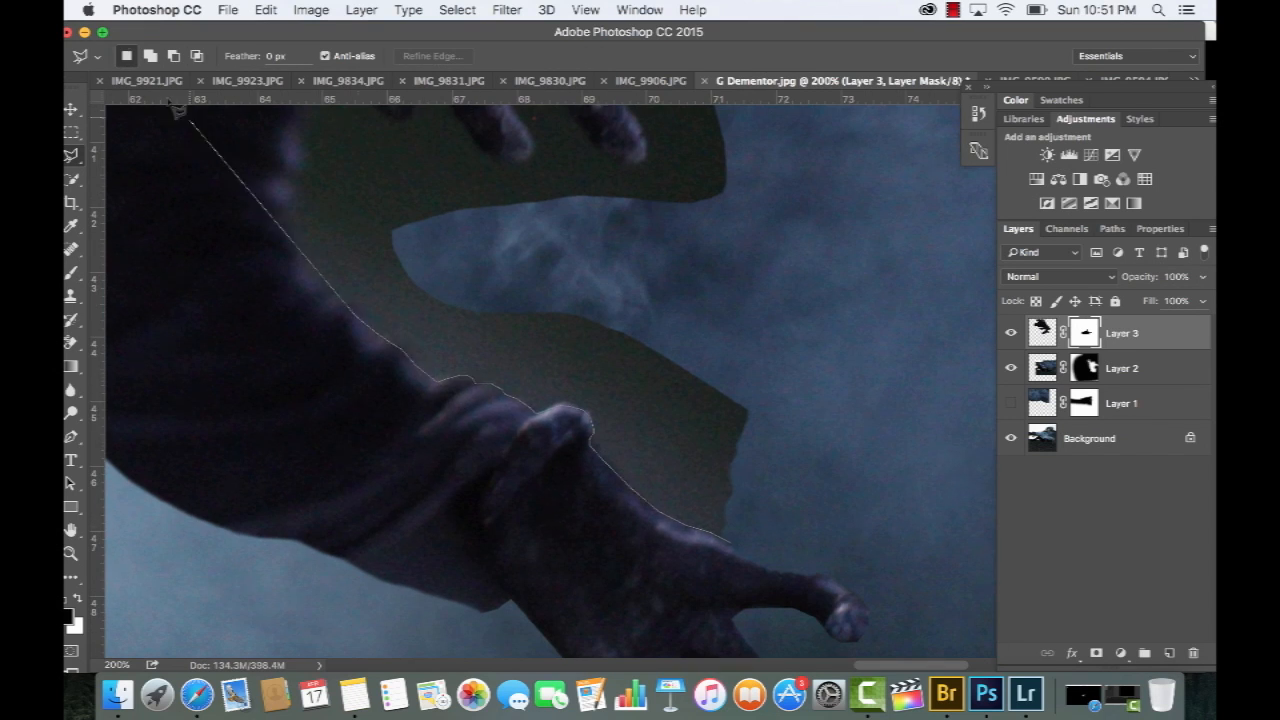
drag(346, 304, 428, 557)
click(371, 496)
click(370, 386)
drag(363, 480, 473, 492)
click(497, 346)
click(518, 310)
mouse_move(546, 282)
mouse_down()
mouse_move(560, 359)
mouse_move(607, 377)
mouse_up()
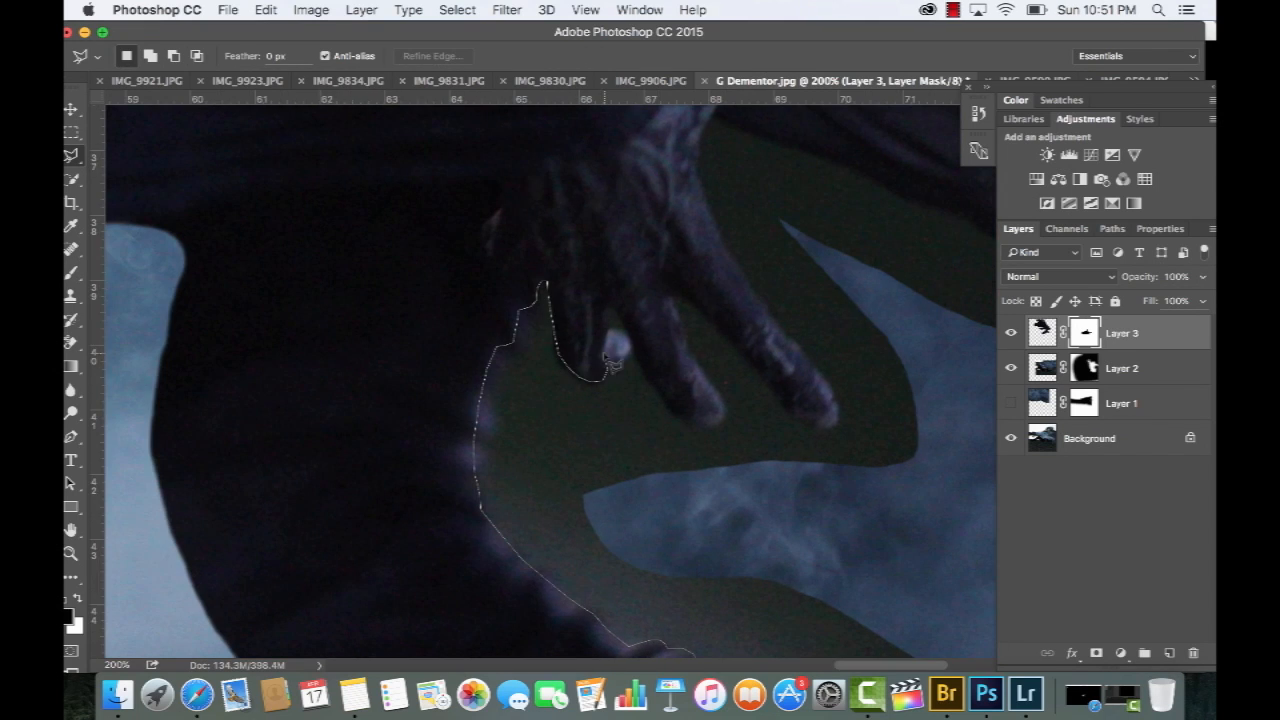
Continue the lasso outline around the remaining fingers of the Dementor's upper hand
click(603, 308)
click(652, 380)
click(702, 425)
click(672, 297)
click(824, 424)
click(742, 270)
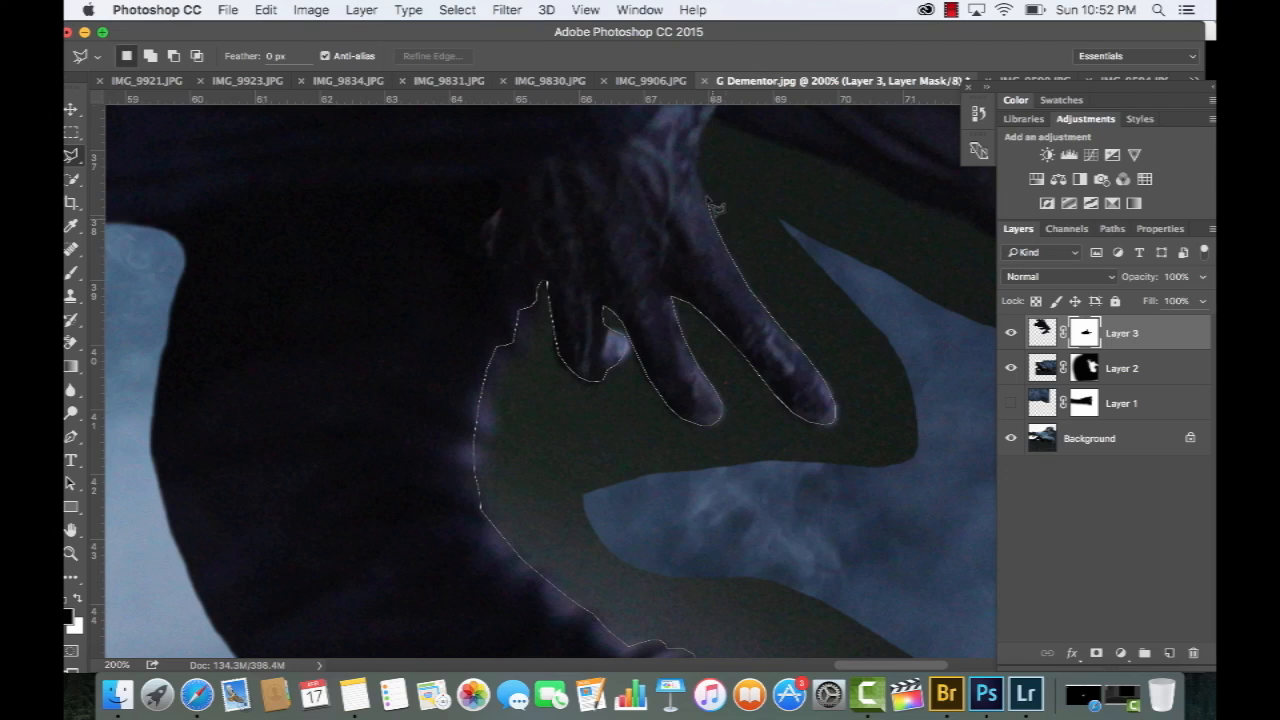
Extend the outline along the hood and close the selection around the leftover background between the arms and head
click(710, 117)
click(832, 161)
key(super+minus)
drag(943, 440, 857, 290)
click(849, 506)
click(700, 503)
key(b)
key(l)
Feather the selection by 3.5 px with Refine Edge and paint its leftover background out on Layer 3's mask
click(430, 58)
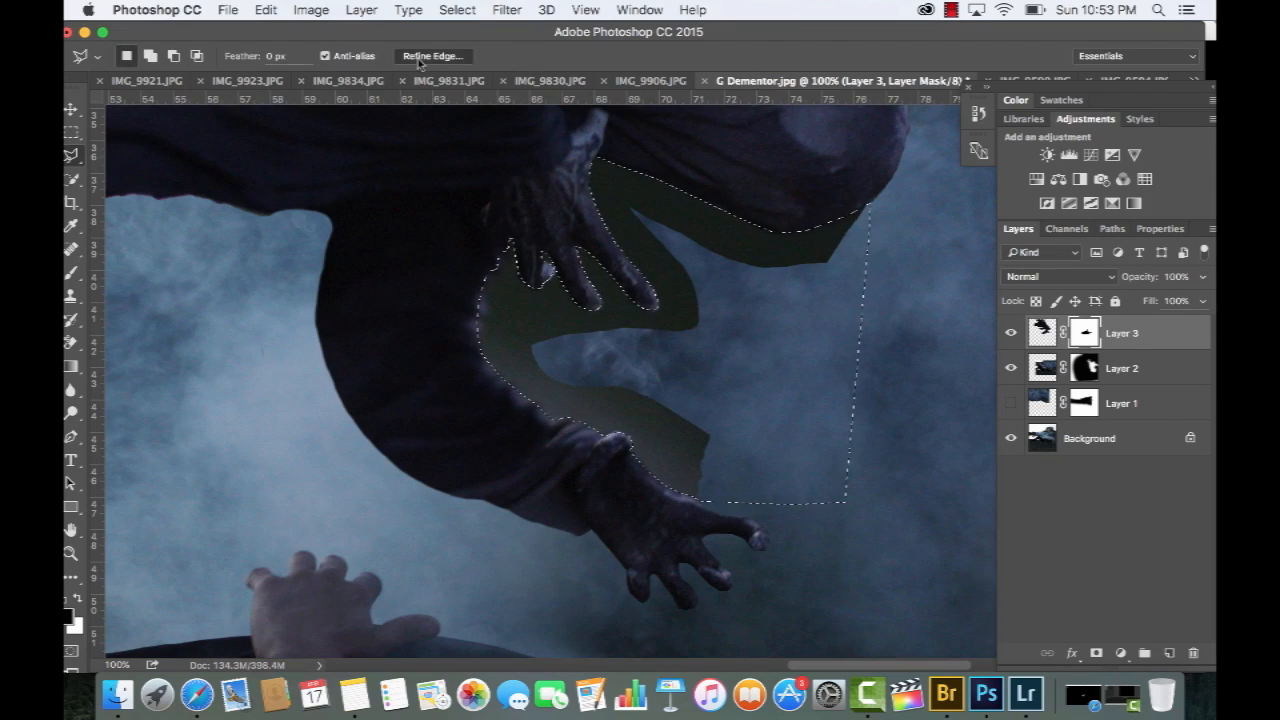
click(945, 289)
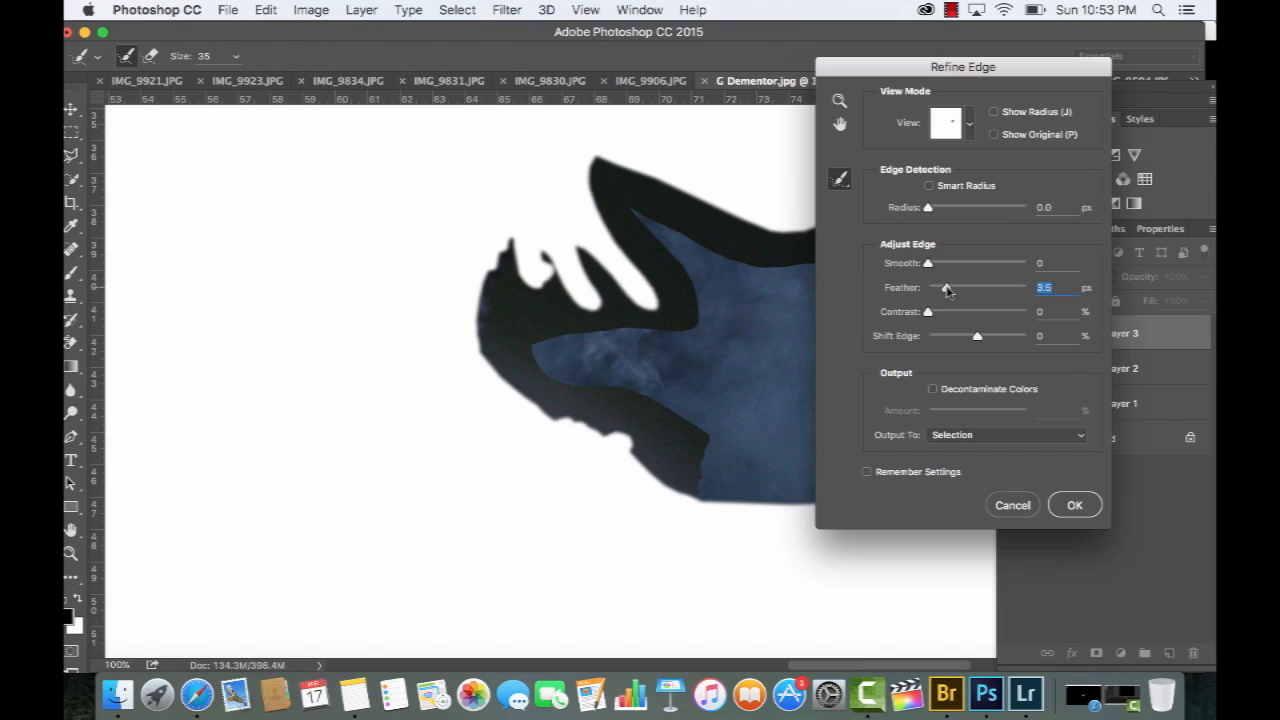
click(1075, 505)
key(b)
mouse_move(690, 455)
mouse_down()
mouse_move(614, 455)
mouse_move(471, 357)
mouse_move(610, 290)
mouse_move(711, 186)
mouse_move(798, 242)
mouse_move(860, 215)
mouse_up()
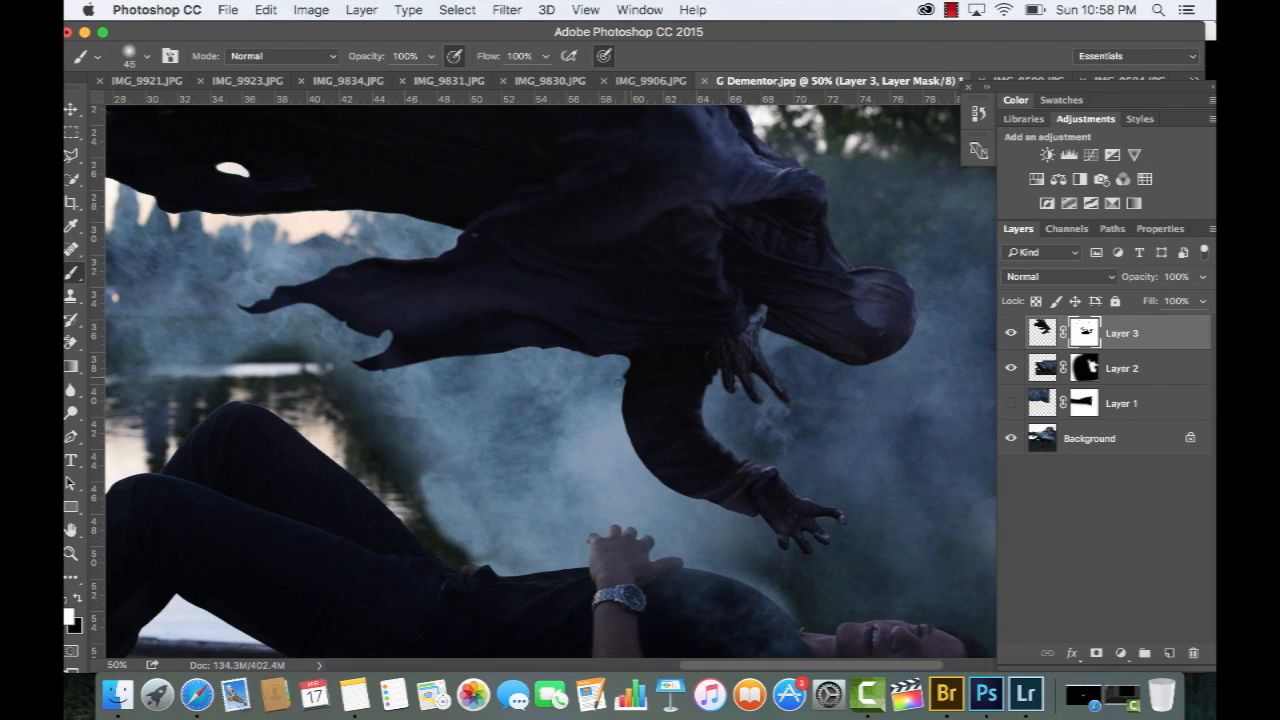
Paint the torn sleeve cloth below the arm on Layer 3's mask and toggle the last stroke to compare
mouse_move(624, 376)
mouse_down()
mouse_move(571, 442)
mouse_move(578, 476)
mouse_move(628, 468)
mouse_up()
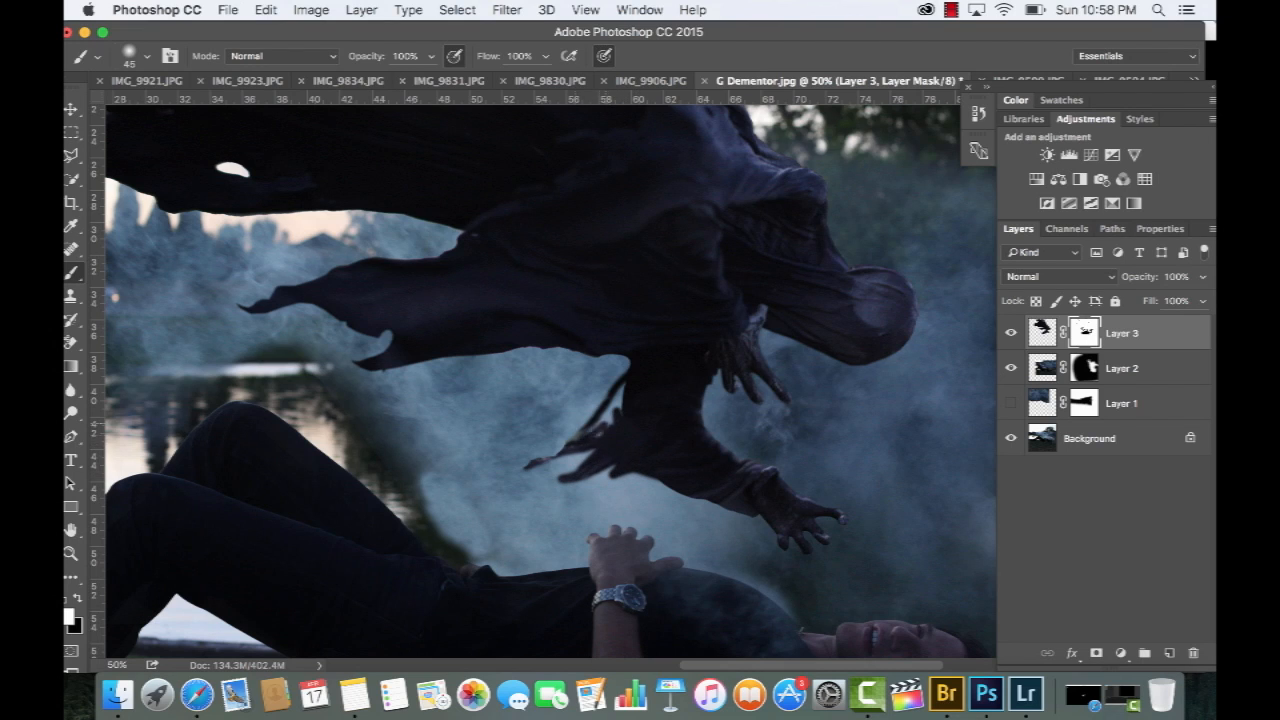
key(super+z)
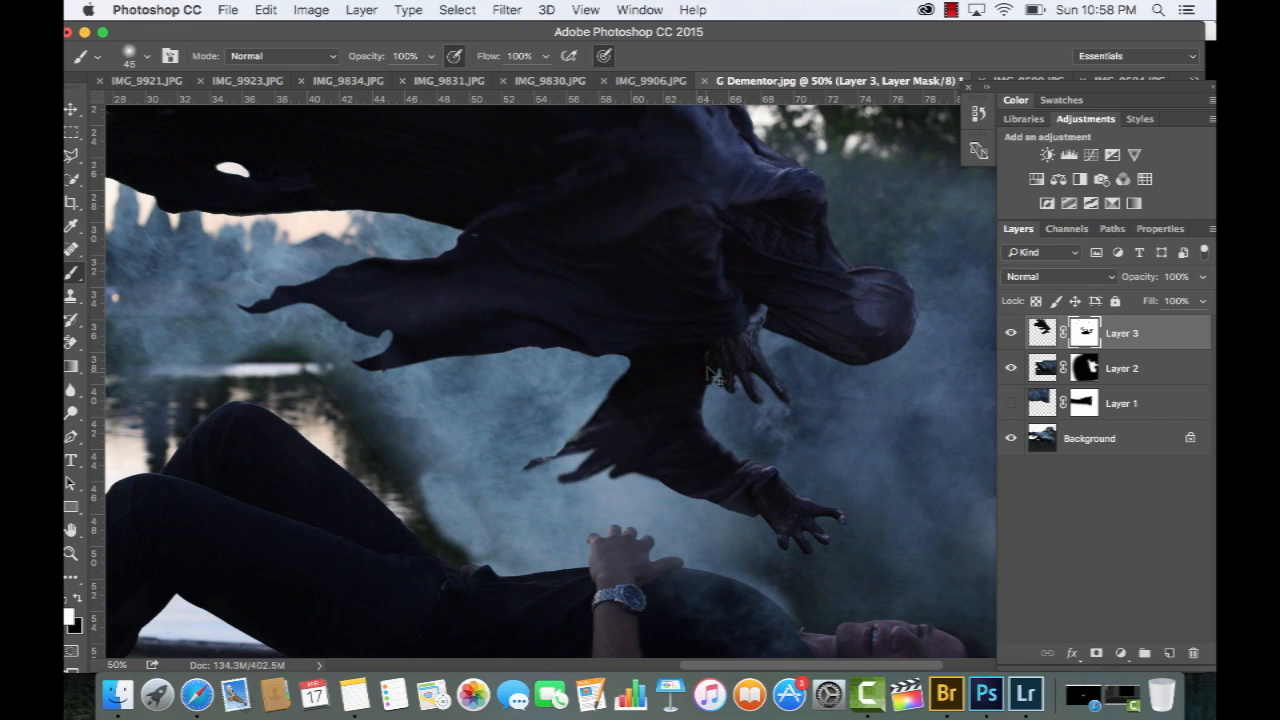
key(super+z)
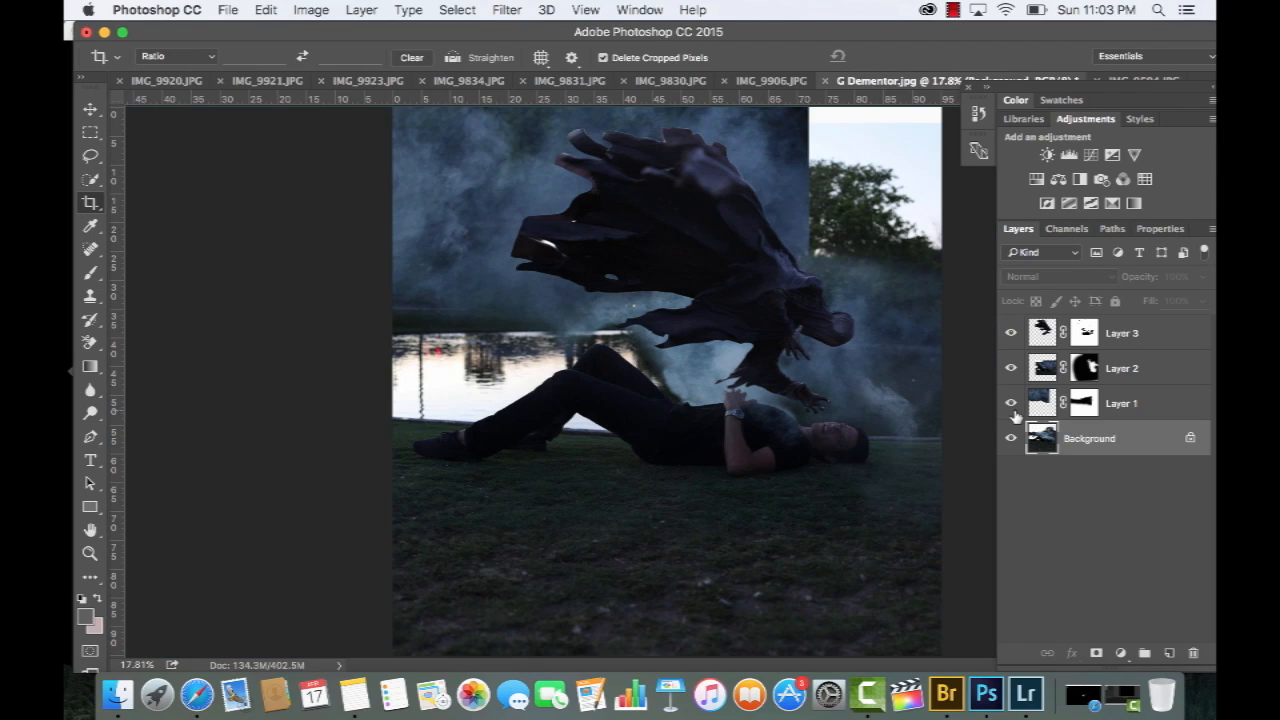
Shift Layer 1's smoke slightly left behind the Dementor and select its mask for painting
click(1040, 403)
key(v)
mouse_move(640, 215)
mouse_down()
mouse_move(740, 258)
mouse_move(674, 268)
mouse_up()
key(b)
click(1072, 403)
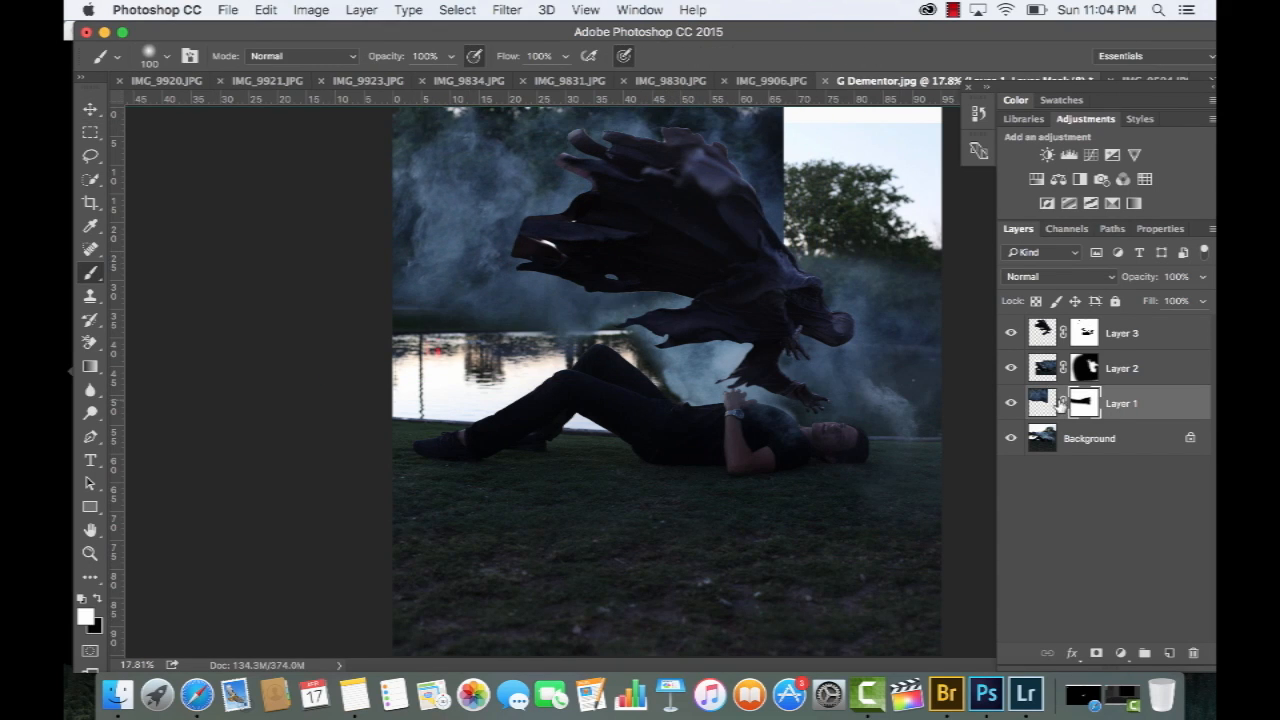
Duplicate Layer 1 and flip the copy horizontally
drag(1135, 398, 1169, 653)
key(super+t)
click(265, 10)
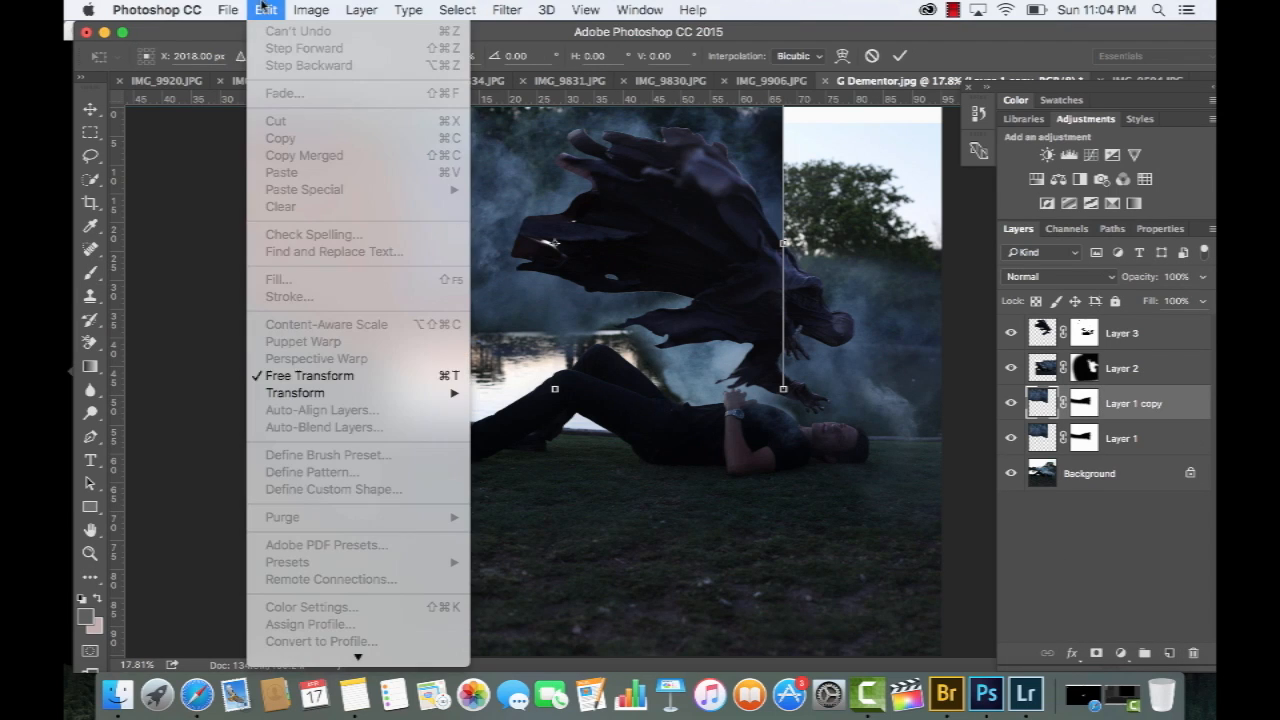
mouse_move(375, 392)
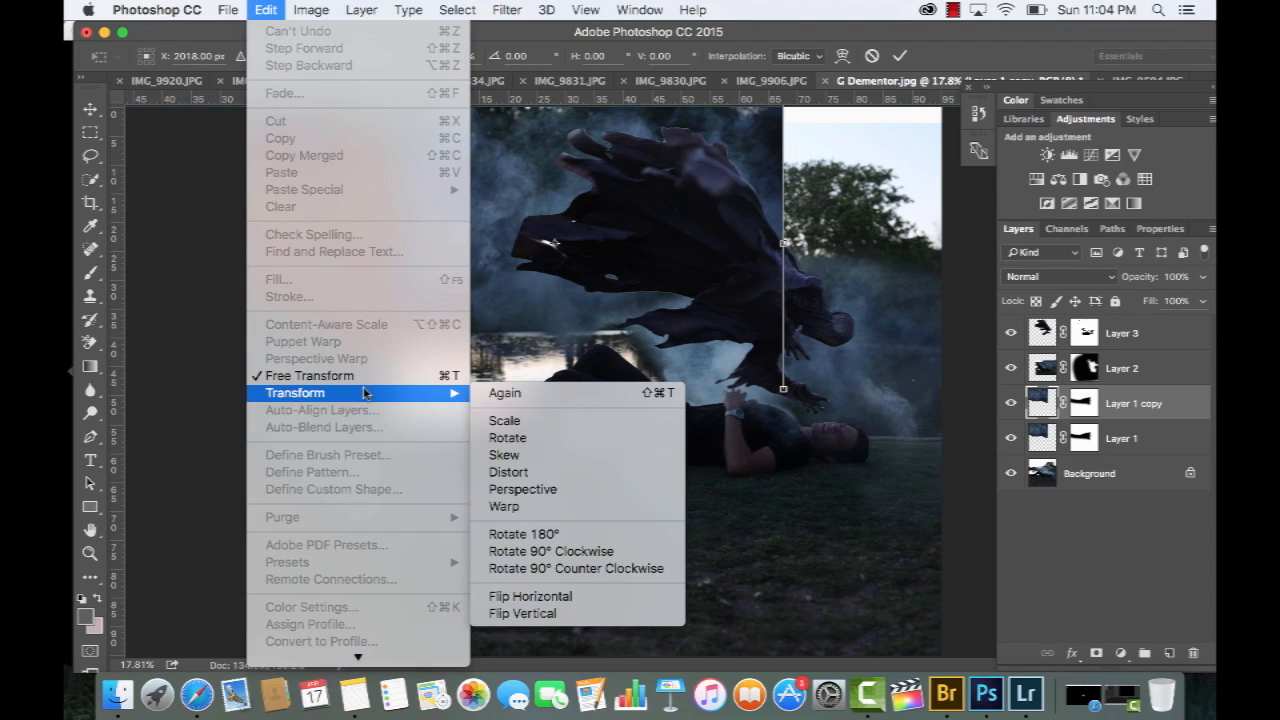
click(551, 596)
key(Return)
Move the flipped smoke copy to the right so it covers the bright sky and tree
key(v)
drag(593, 301, 884, 266)
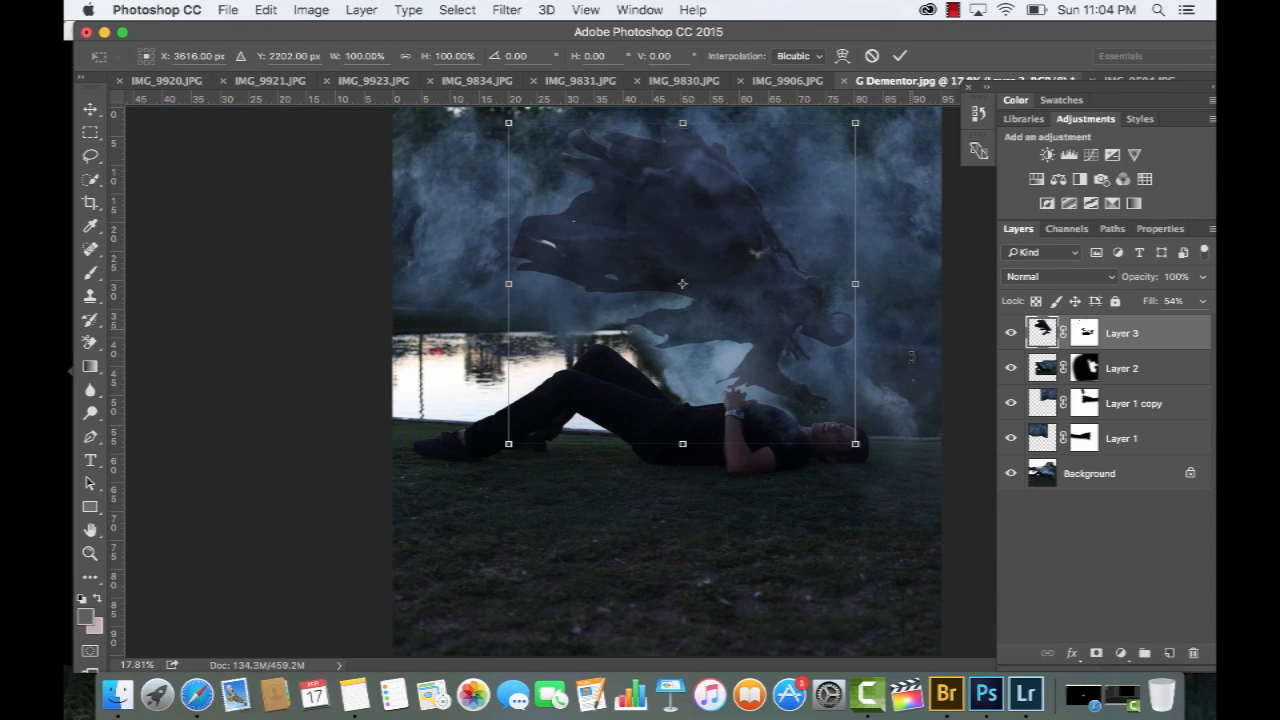
drag(911, 335, 905, 389)
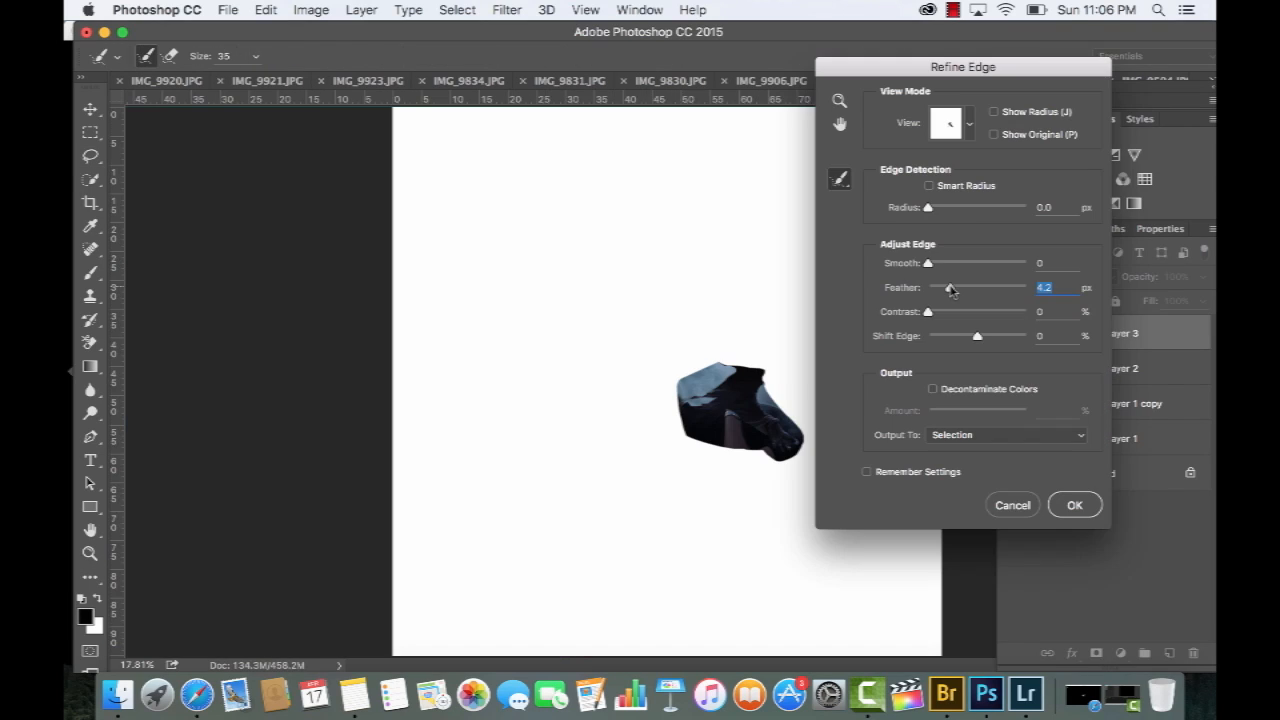
Feather the selection around the Dementor's lower arm by 4.2 px, paint it out on Layer 3's mask, and deselect
key(Return)
key(b)
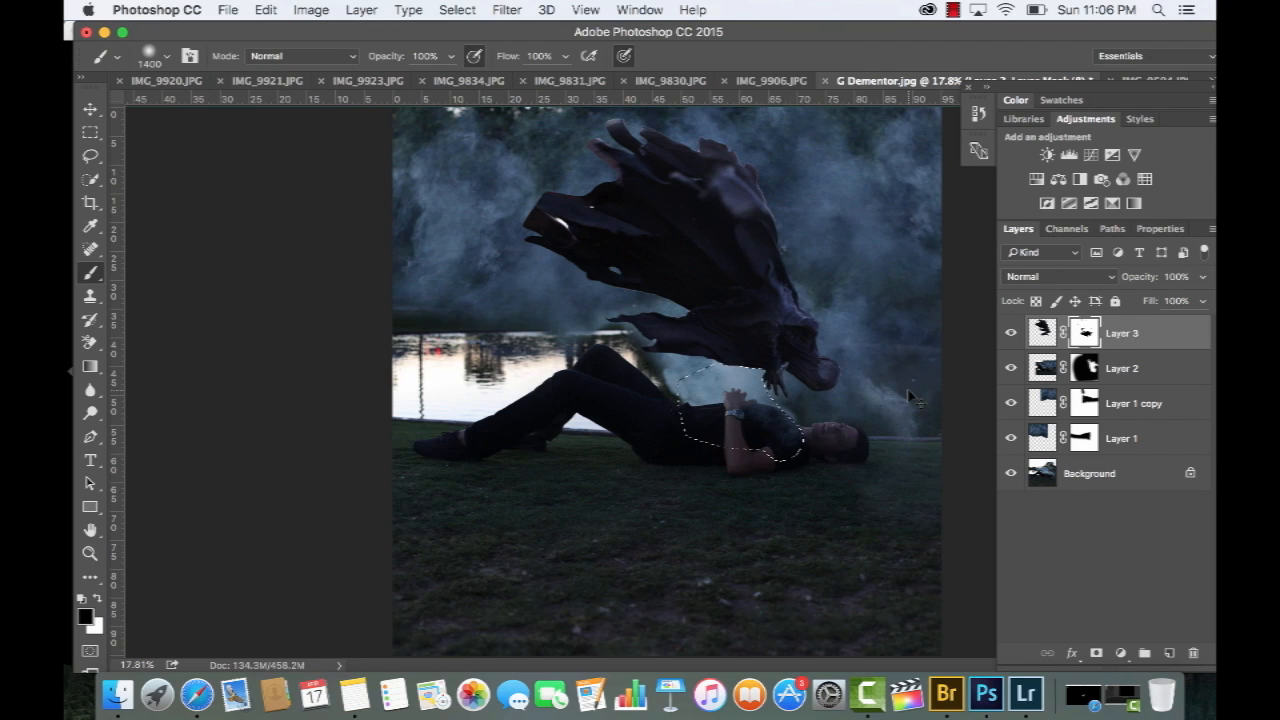
key(ctrl+d)
Enlarge the Dementor so its cloak runs past the image's upper edge, and move it closer to the man's head
key(ctrl+t)
drag(519, 118, 320, 15)
key(Return)
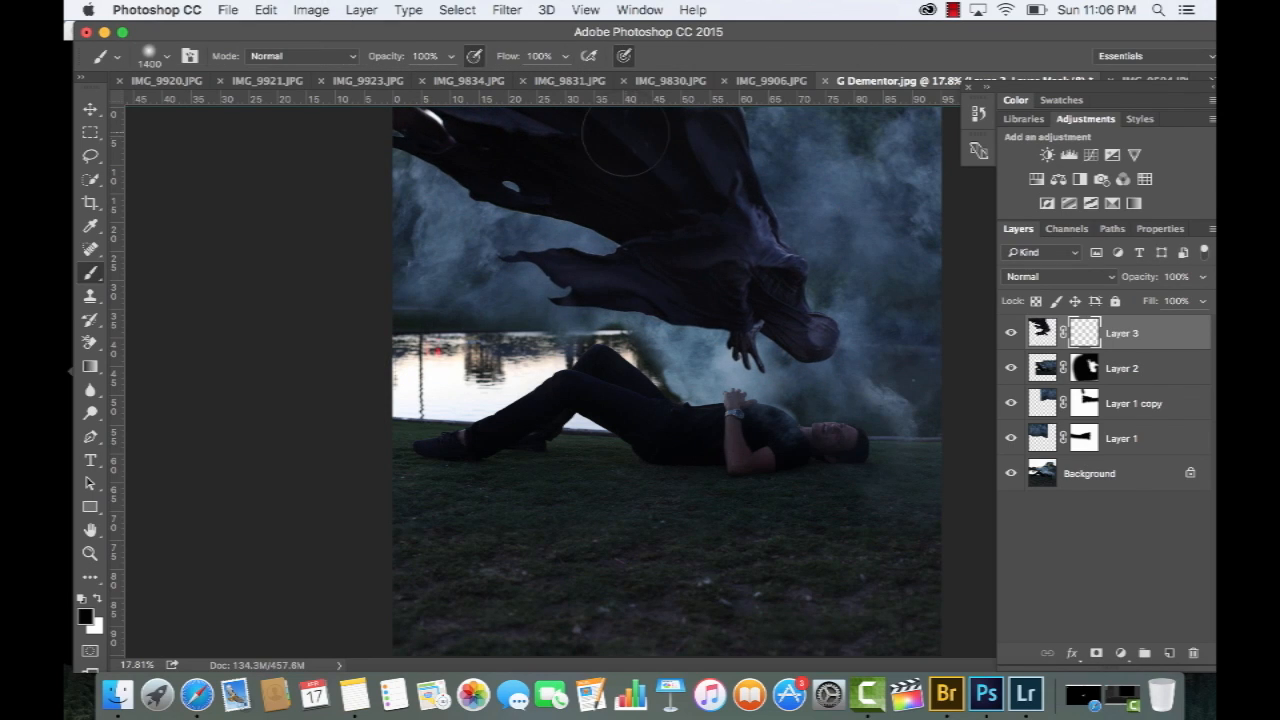
key(ctrl+z)
key(ctrl+z)
key(v)
drag(645, 180, 663, 201)
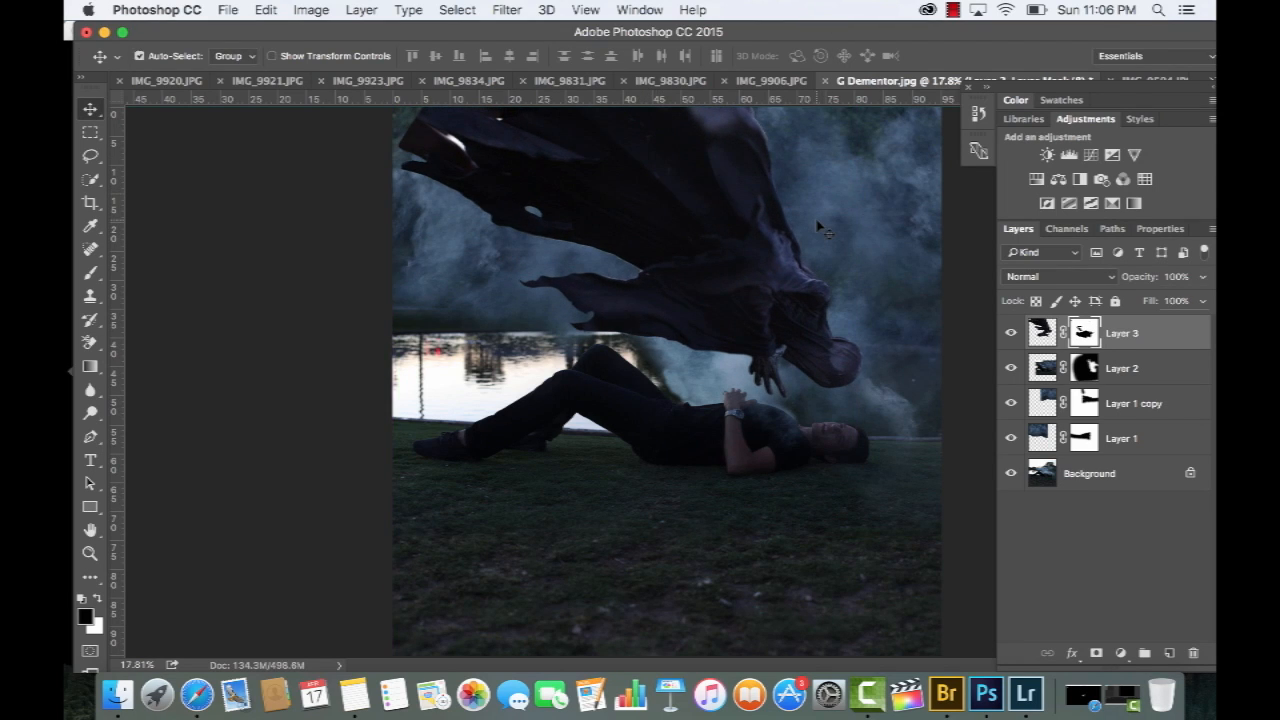
Rotate the Dementor slightly clockwise and nudge it so its head hovers over the man's face
key(ctrl+t)
drag(896, 487, 878, 504)
key(Return)
drag(819, 435, 830, 445)
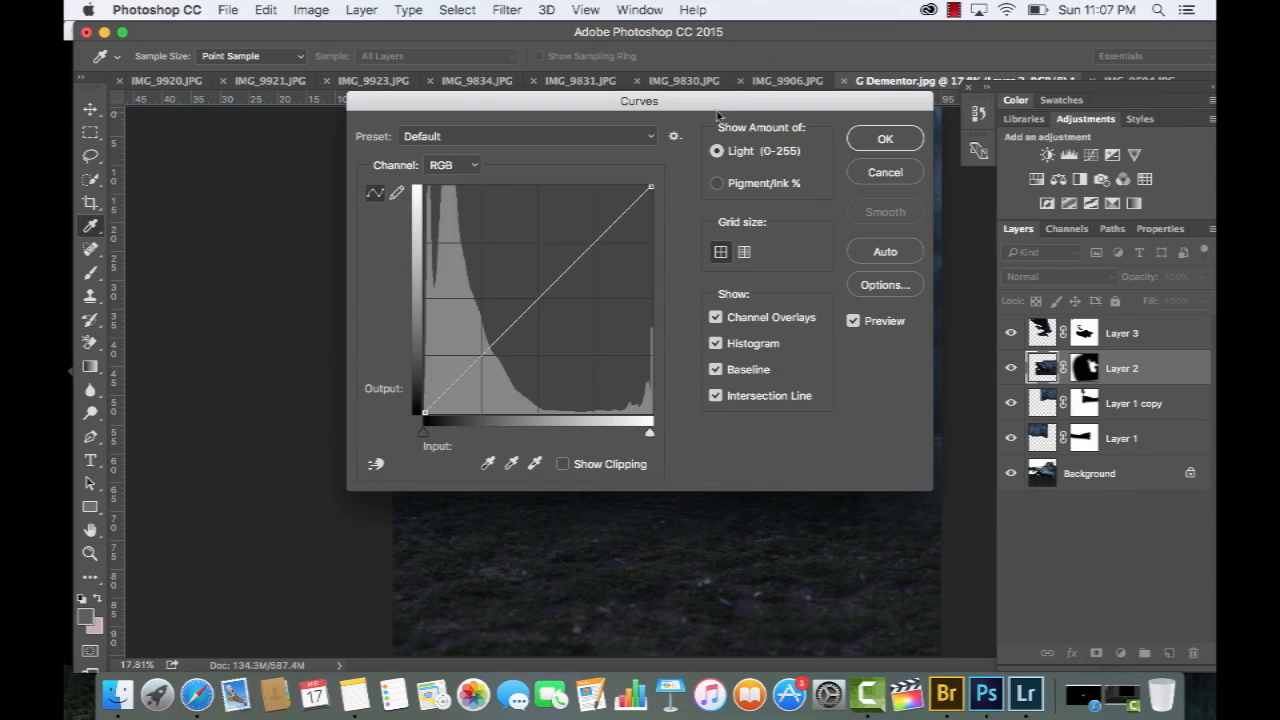
Brighten Layer 2 slightly with Curves by raising the RGB midtones
drag(659, 29, 375, 15)
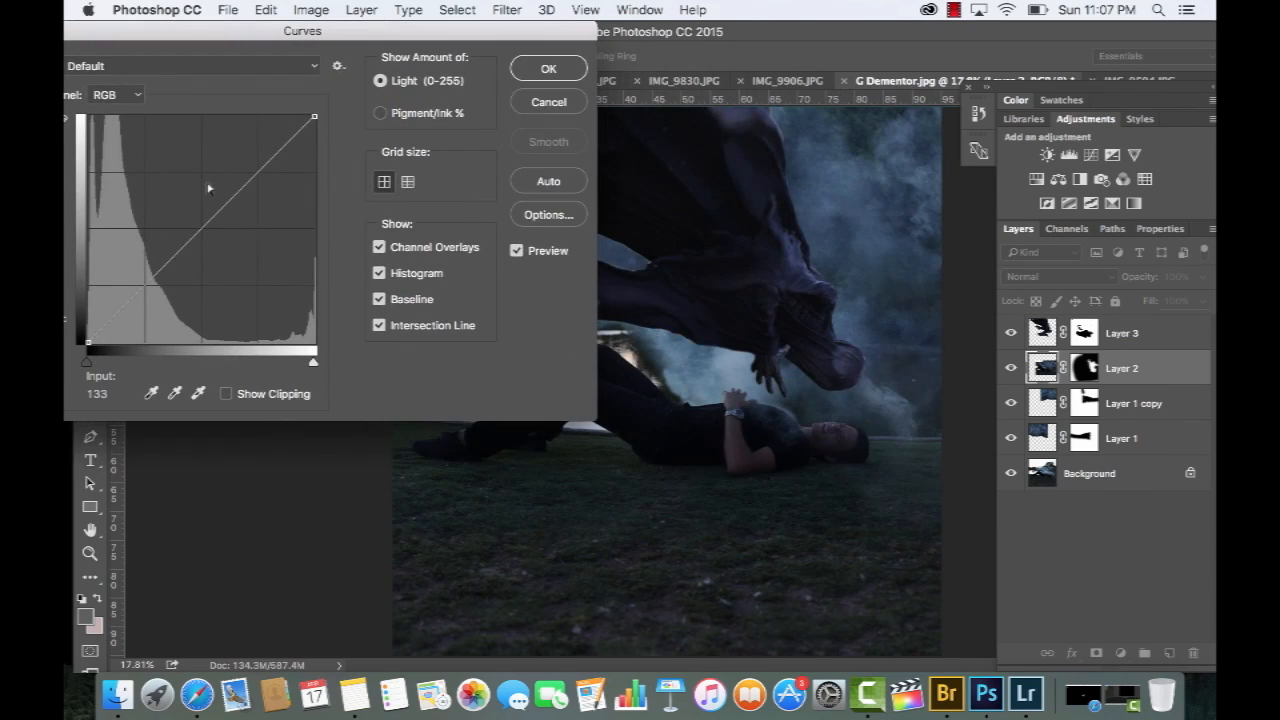
click(201, 215)
drag(201, 215, 196, 212)
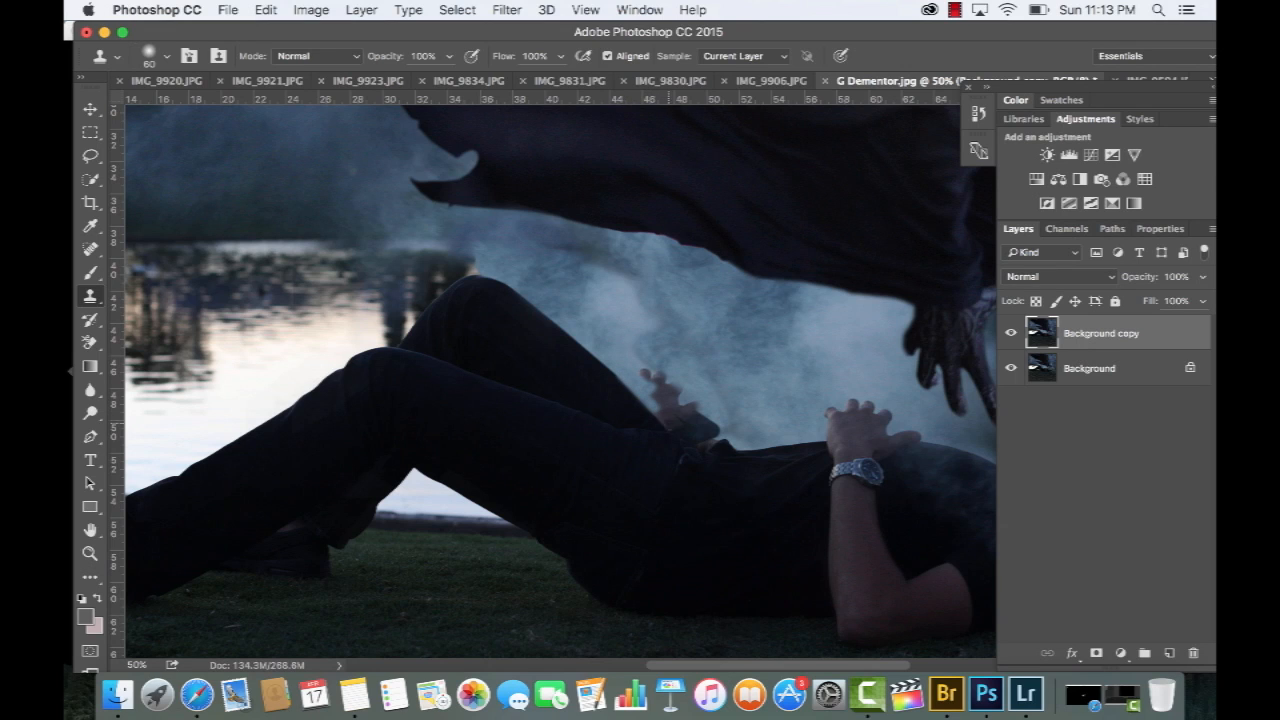
Clone smoke over the stray hand beside the man's knee on the Background copy layer
mouse_move(670, 428)
mouse_down()
mouse_move(692, 446)
mouse_move(660, 380)
mouse_move(688, 425)
mouse_move(710, 420)
mouse_up()
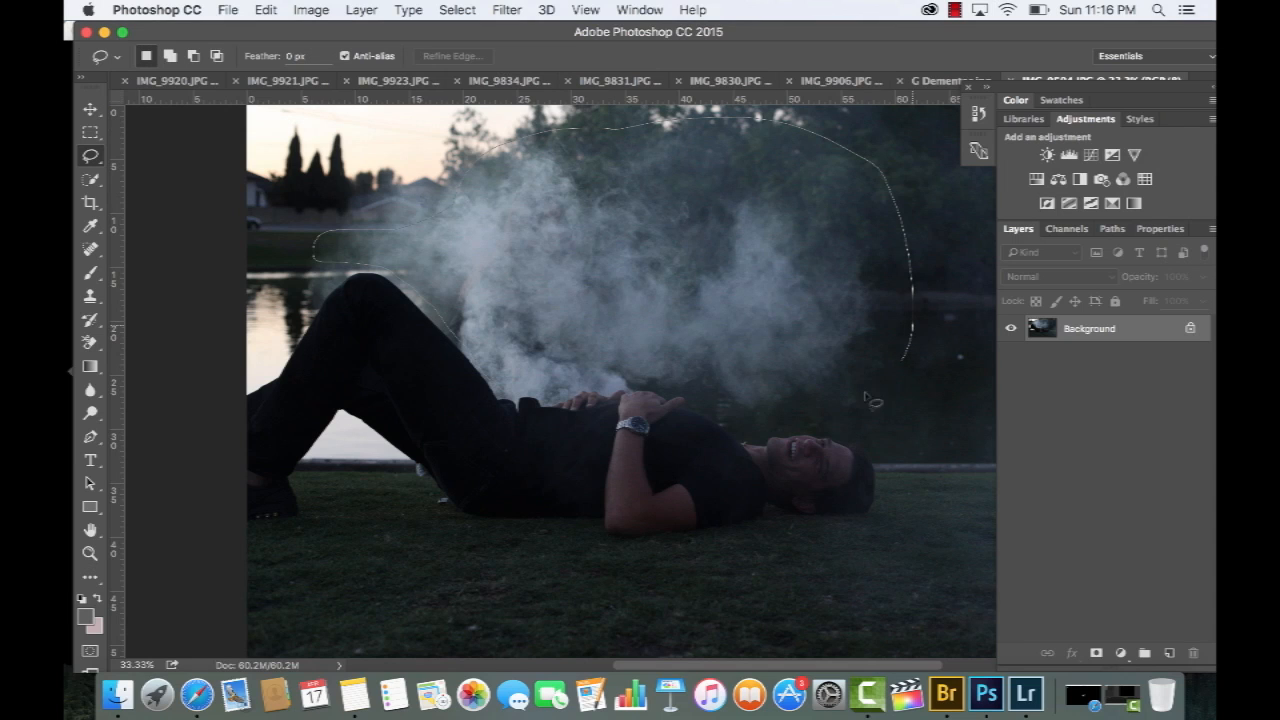
Lasso the white smoke above the laughing man in the source photo and paste it into G Dementor.jpg
drag(866, 397, 756, 418)
key(super+c)
key(ctrl+shift+Tab)
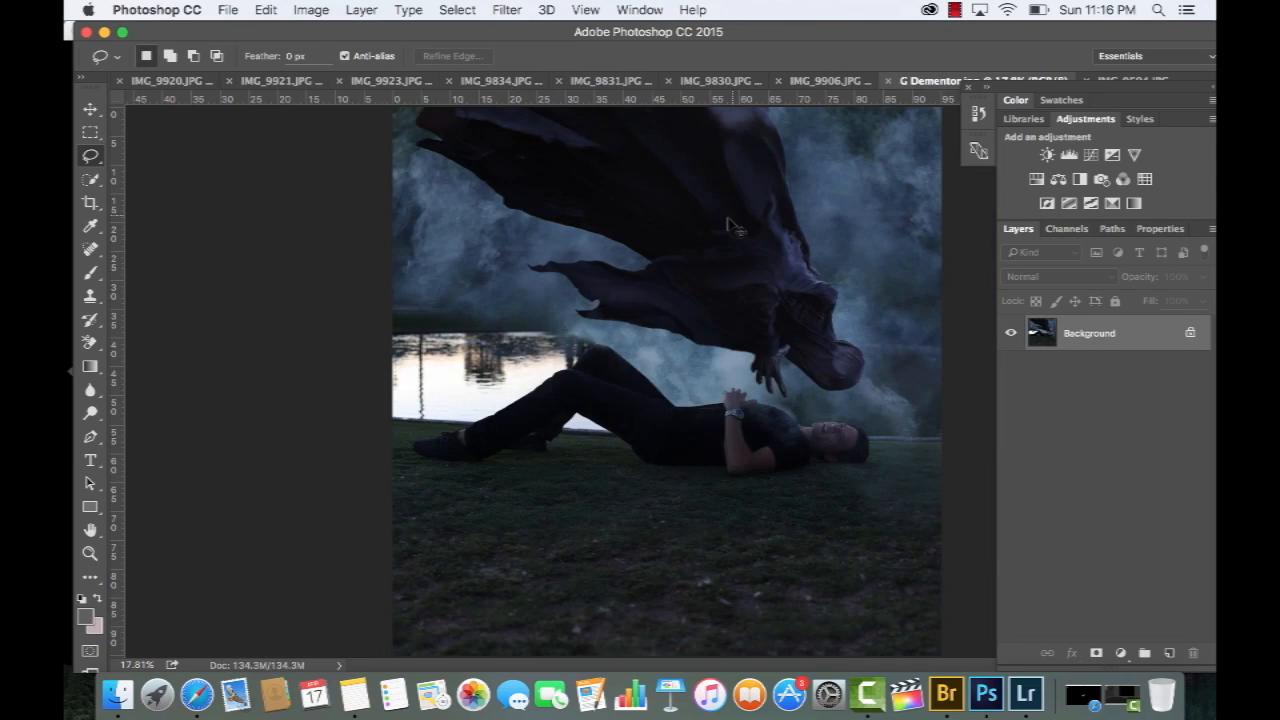
key(super+v)
Move and transform the pasted smoke so it covers the bright pond behind the man's legs
key(v)
drag(713, 346, 480, 322)
key(super+t)
drag(586, 289, 600, 320)
key(Return)
Paint Layer 1's mask to clear the smoke from the legs and grass and blend its upper edge
drag(396, 430, 578, 438)
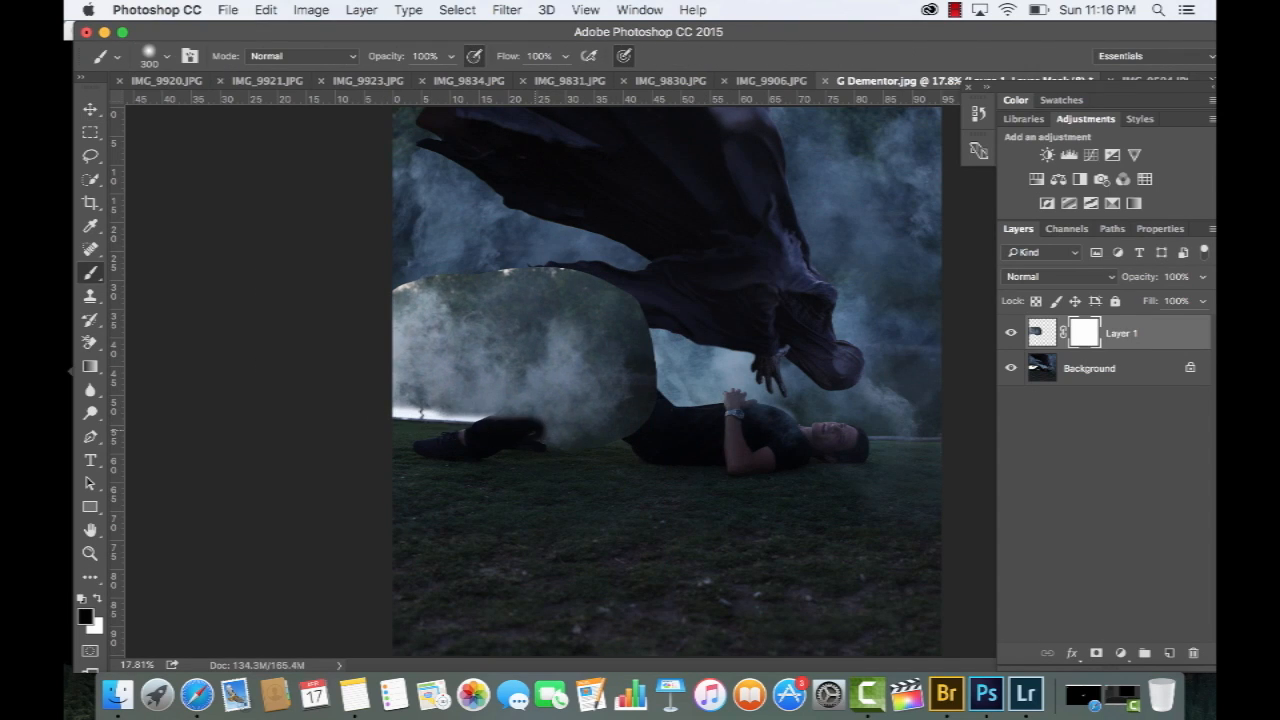
mouse_move(500, 447)
mouse_down()
mouse_move(532, 415)
mouse_move(495, 410)
mouse_move(600, 382)
mouse_move(607, 425)
mouse_move(611, 385)
mouse_up()
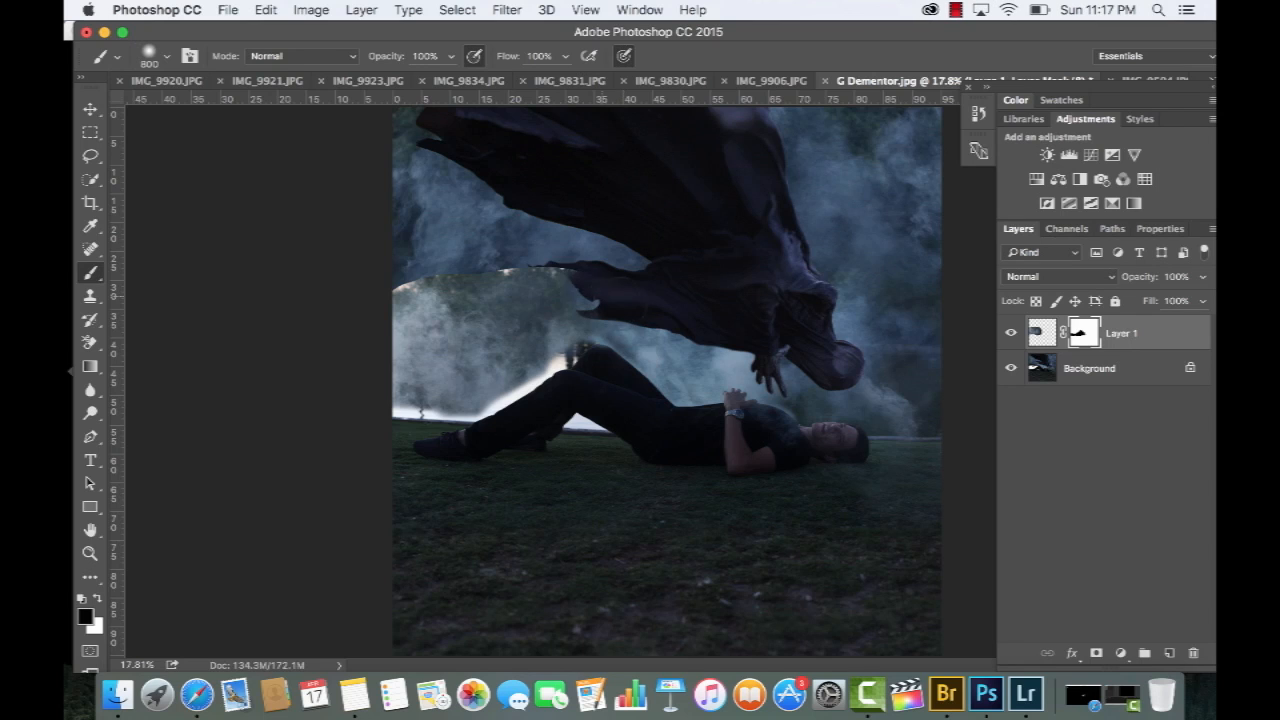
drag(564, 300, 597, 302)
drag(505, 283, 378, 274)
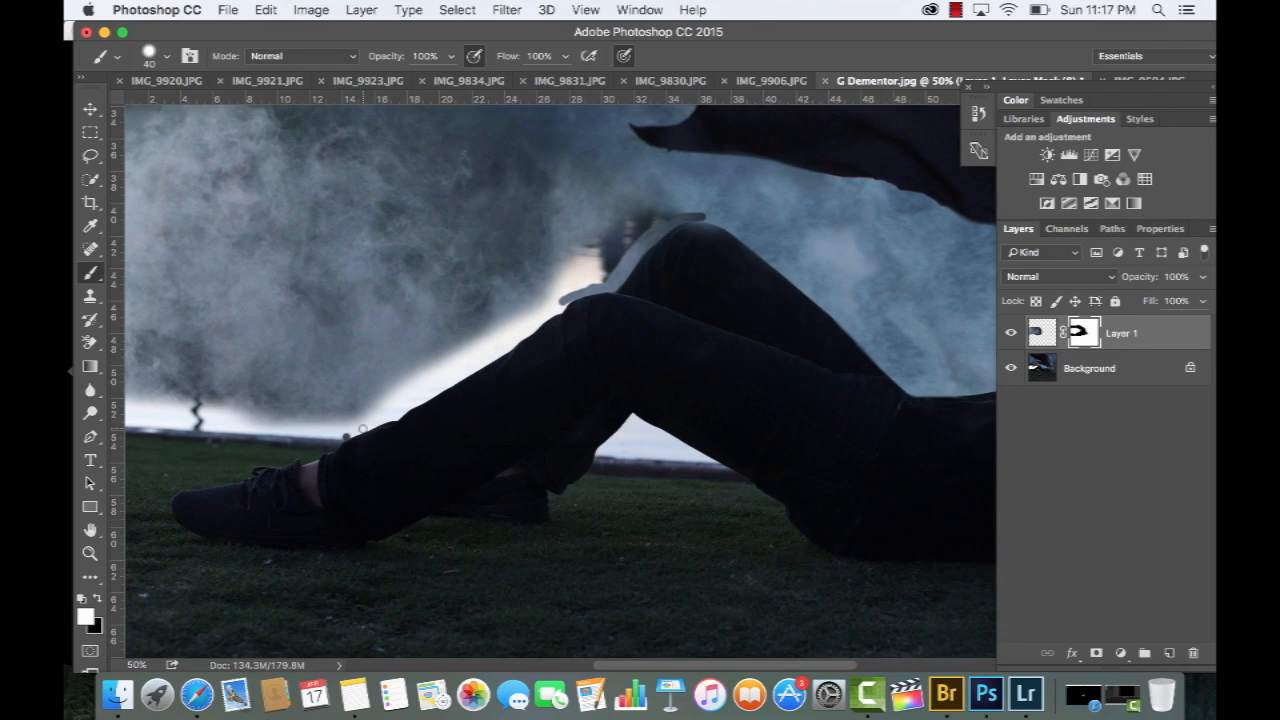
mouse_move(350, 430)
mouse_down()
mouse_move(440, 395)
mouse_move(655, 206)
mouse_move(530, 320)
mouse_move(345, 425)
mouse_up()
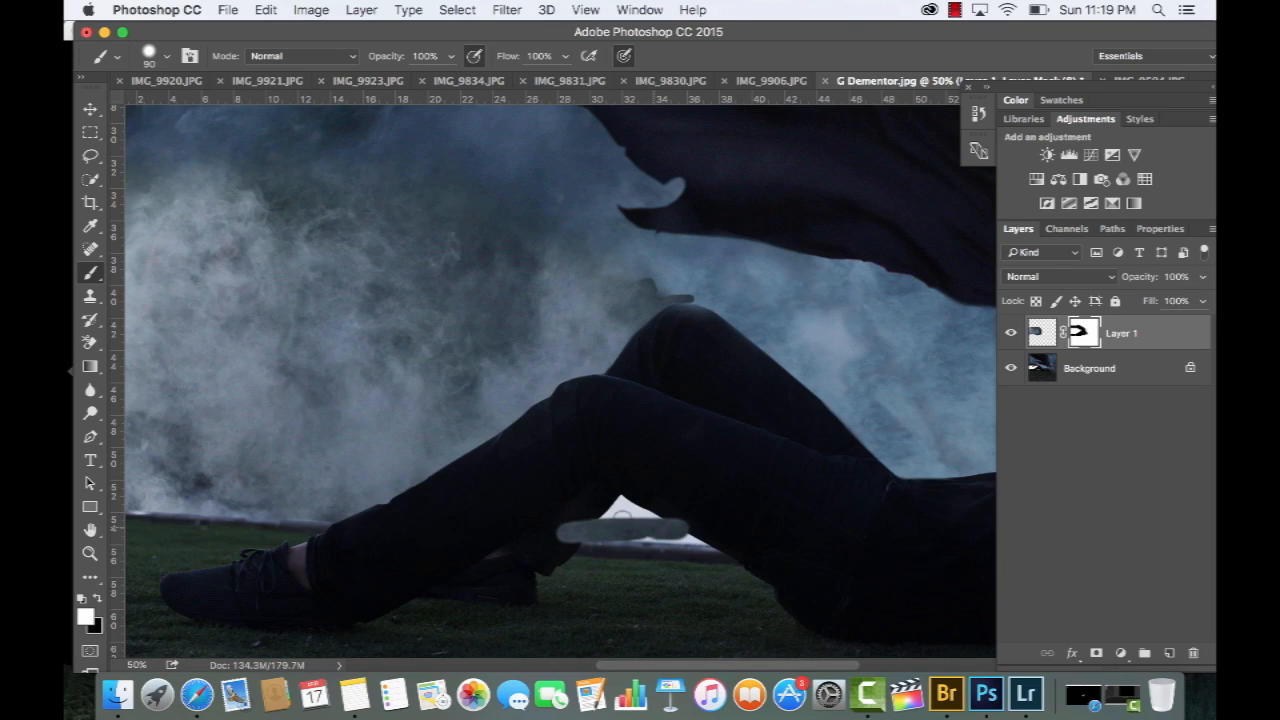
mouse_move(622, 512)
mouse_down()
mouse_move(655, 508)
mouse_move(709, 543)
mouse_up()
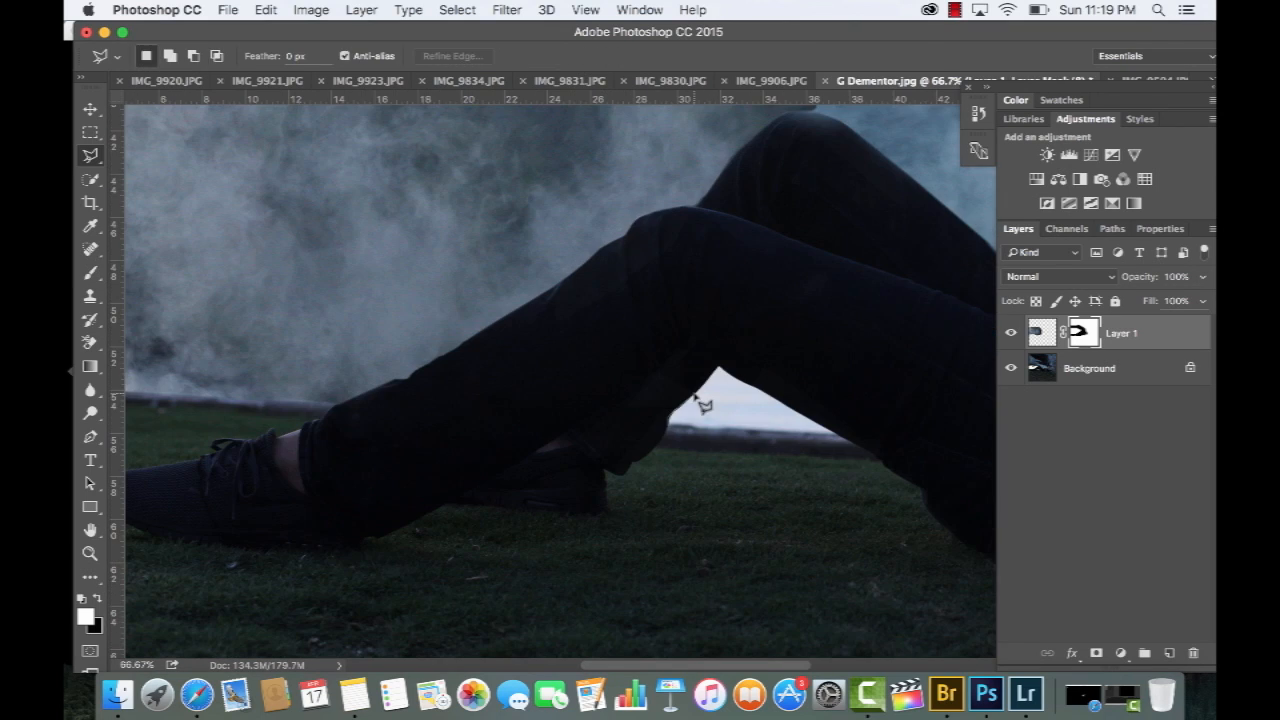
Select the gap beneath the bent knee, clean up the smoke there on Layer 1's mask, and deselect
mouse_move(700, 370)
mouse_down()
mouse_move(758, 388)
mouse_move(843, 443)
mouse_move(674, 434)
mouse_move(830, 430)
mouse_move(760, 385)
mouse_up()
key(b)
key(super+d)
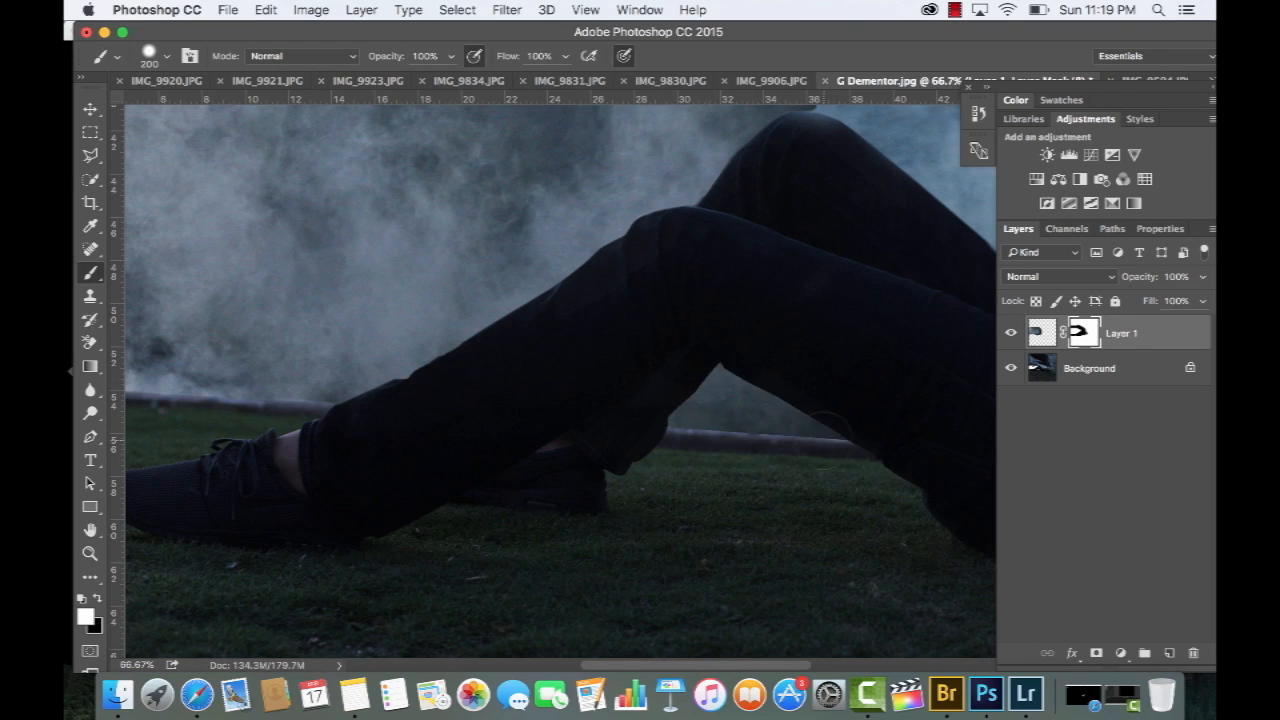
Darken the smoke image on Layer 1 with Curves, setting an RGB point at input 147, output 114
key(super+minus)
drag(790, 154, 735, 357)
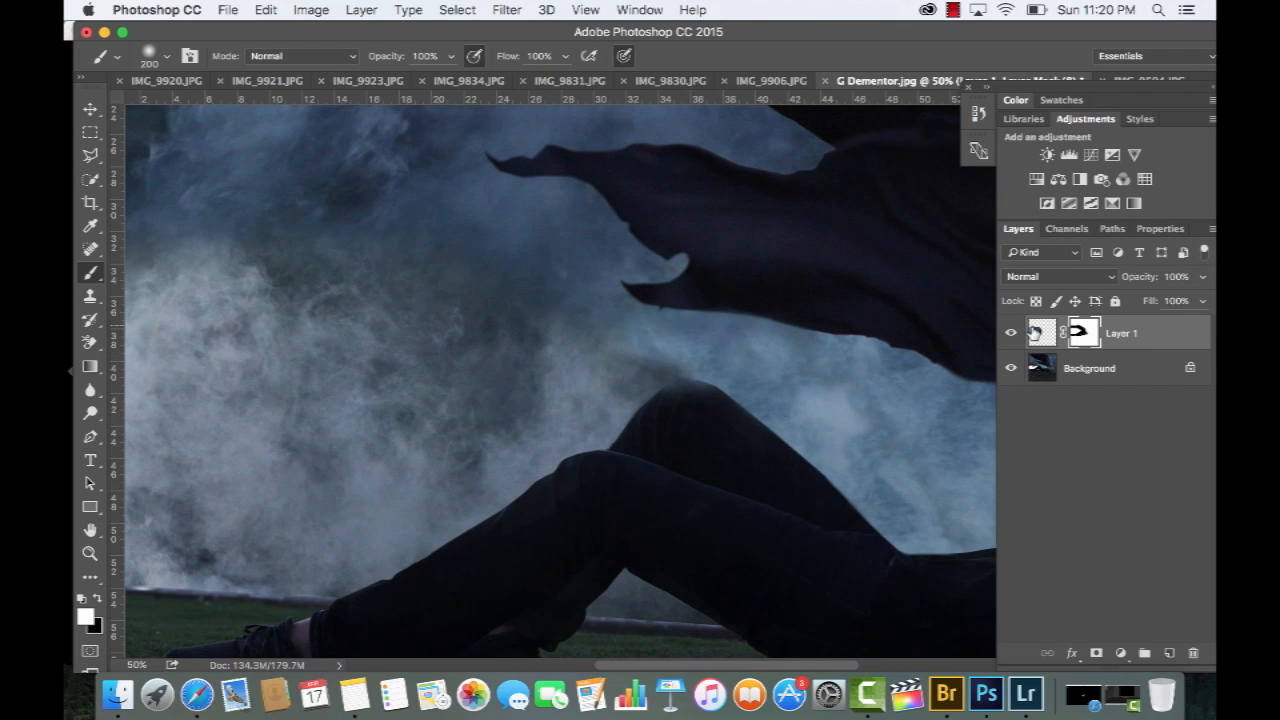
click(1034, 332)
key(super+m)
drag(592, 104, 801, 94)
drag(755, 287, 764, 301)
key(super+z)
key(super+z)
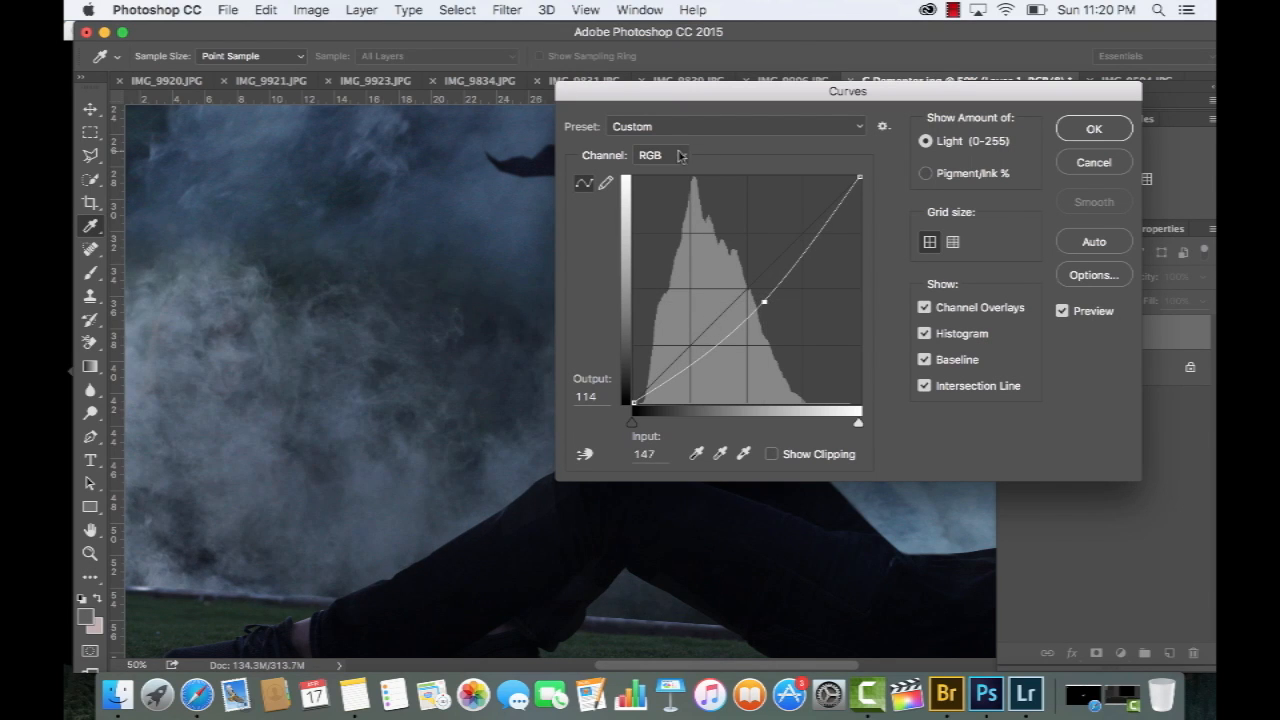
Nudge the midpoint of the Blue channel curve to colour-match Layer 1's smoke, and apply the Curves adjustment
click(679, 155)
click(681, 199)
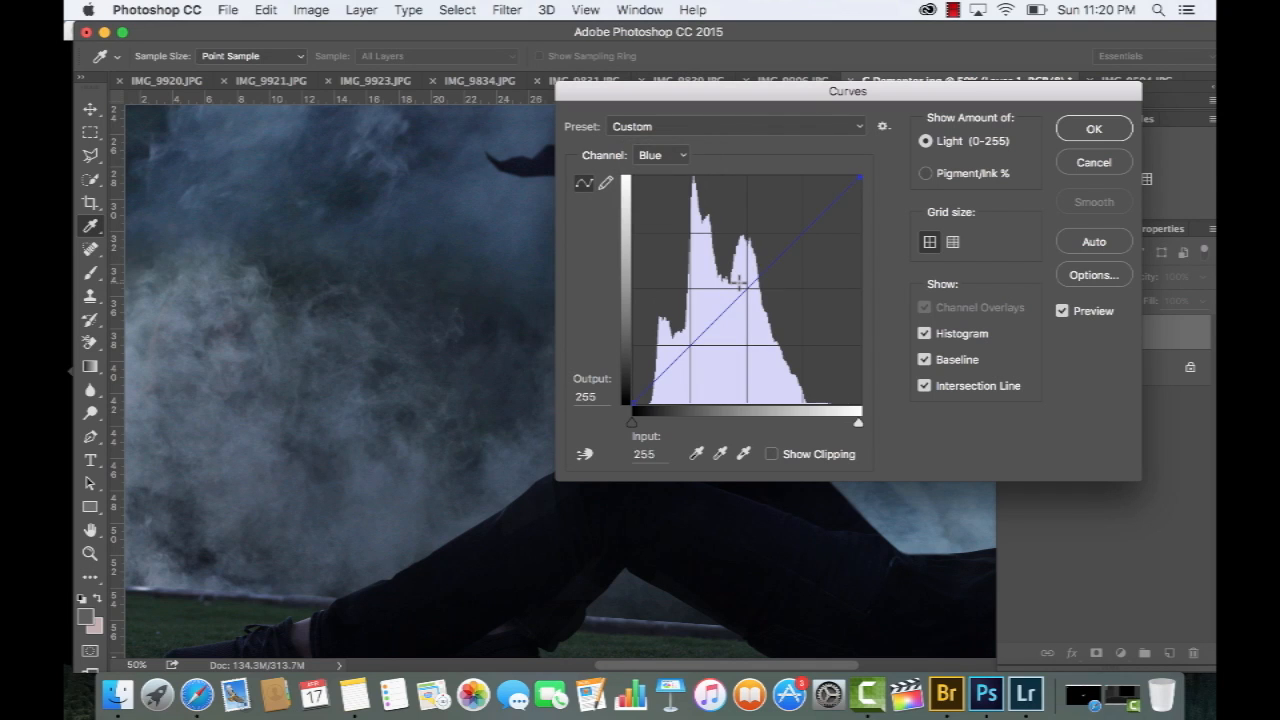
drag(740, 284, 742, 285)
key(Return)
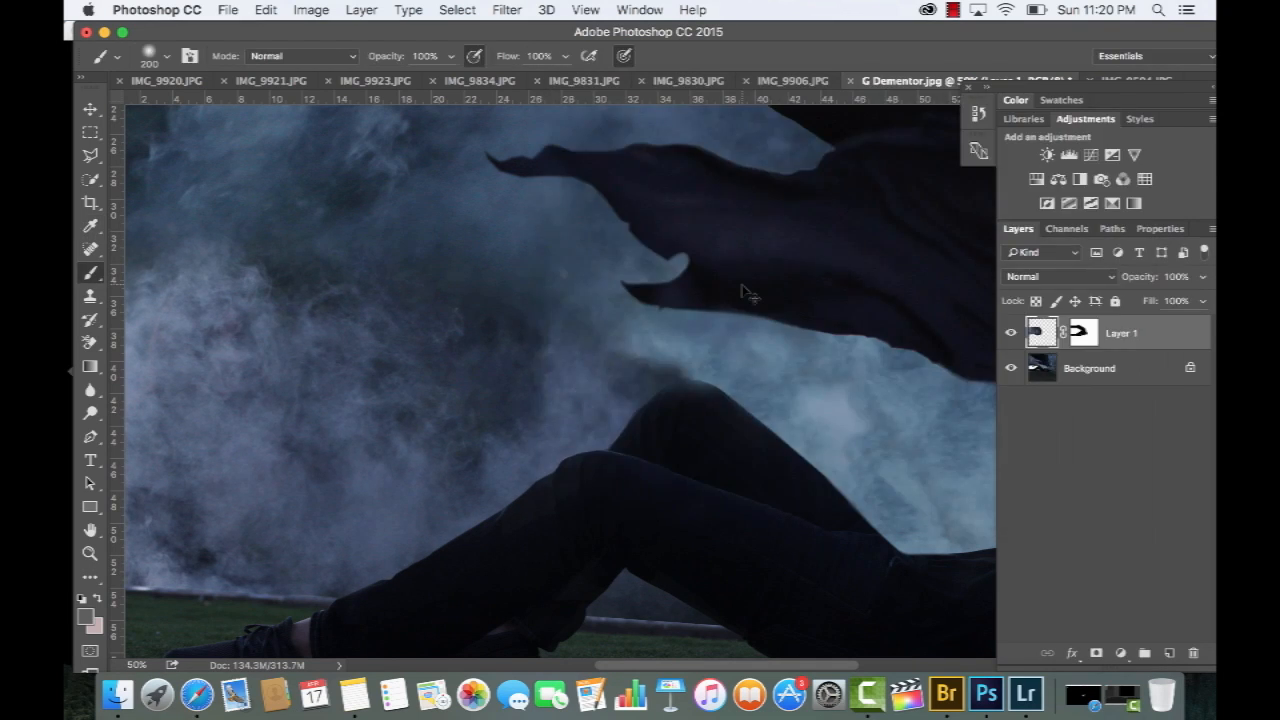
key(super+0)
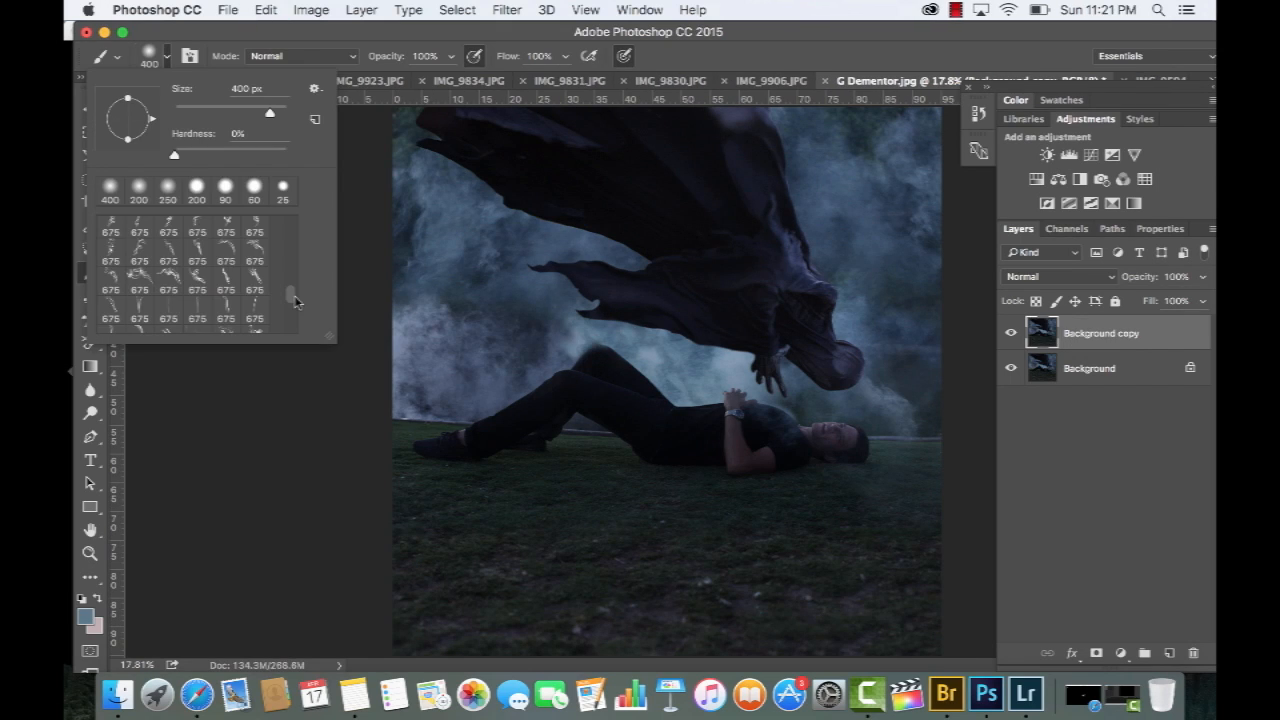
Choose a smoke-wisp brush and stamp wisps over the cloak on Background copy at 61% opacity and 62% flow
click(256, 254)
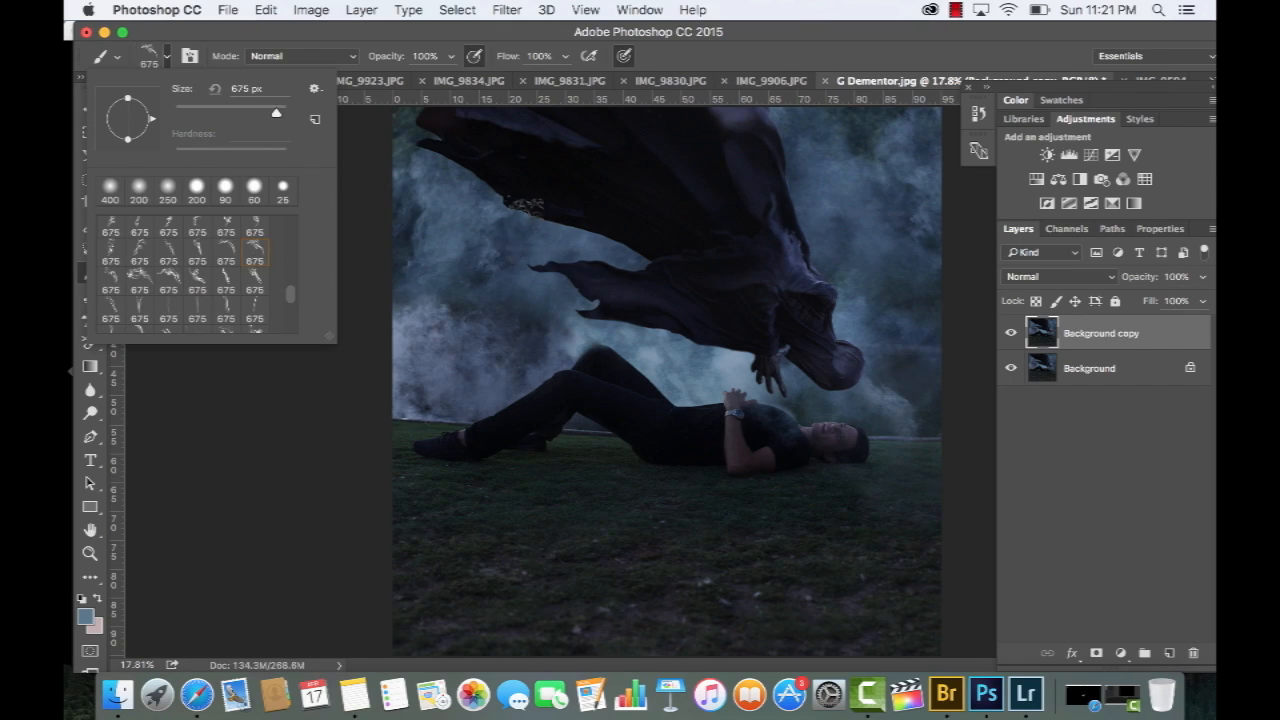
click(532, 207)
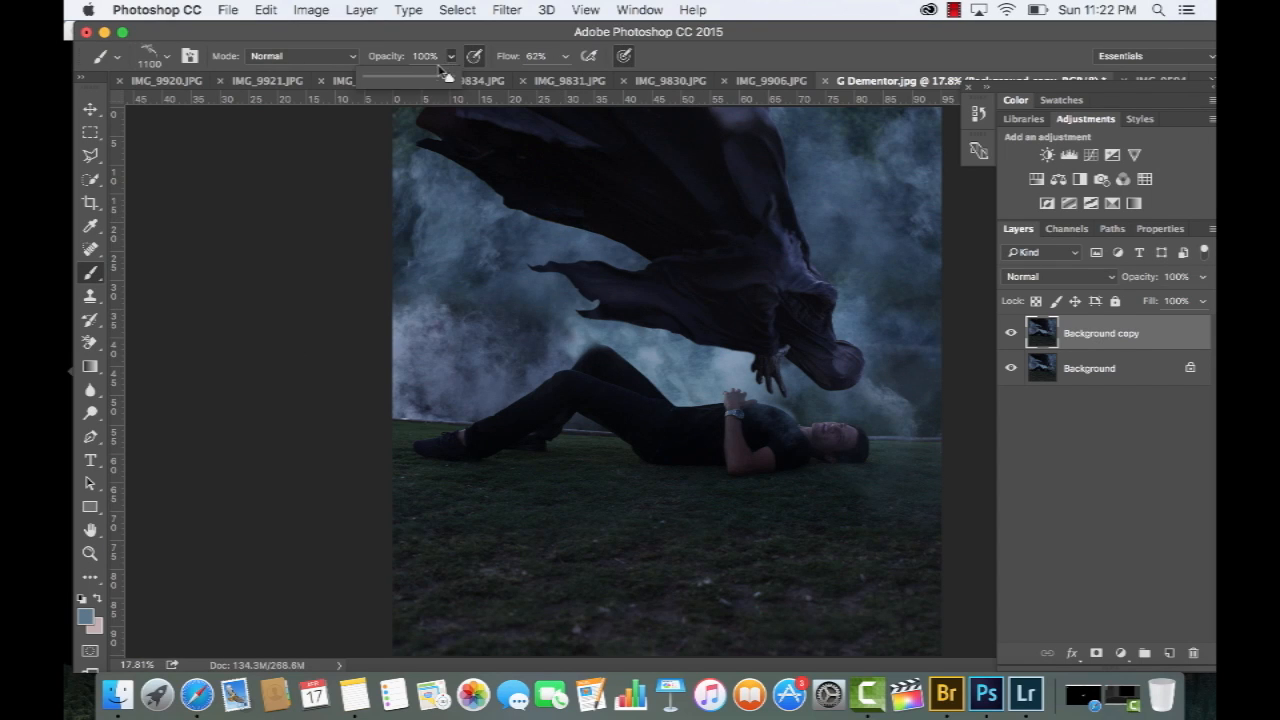
drag(449, 78, 416, 78)
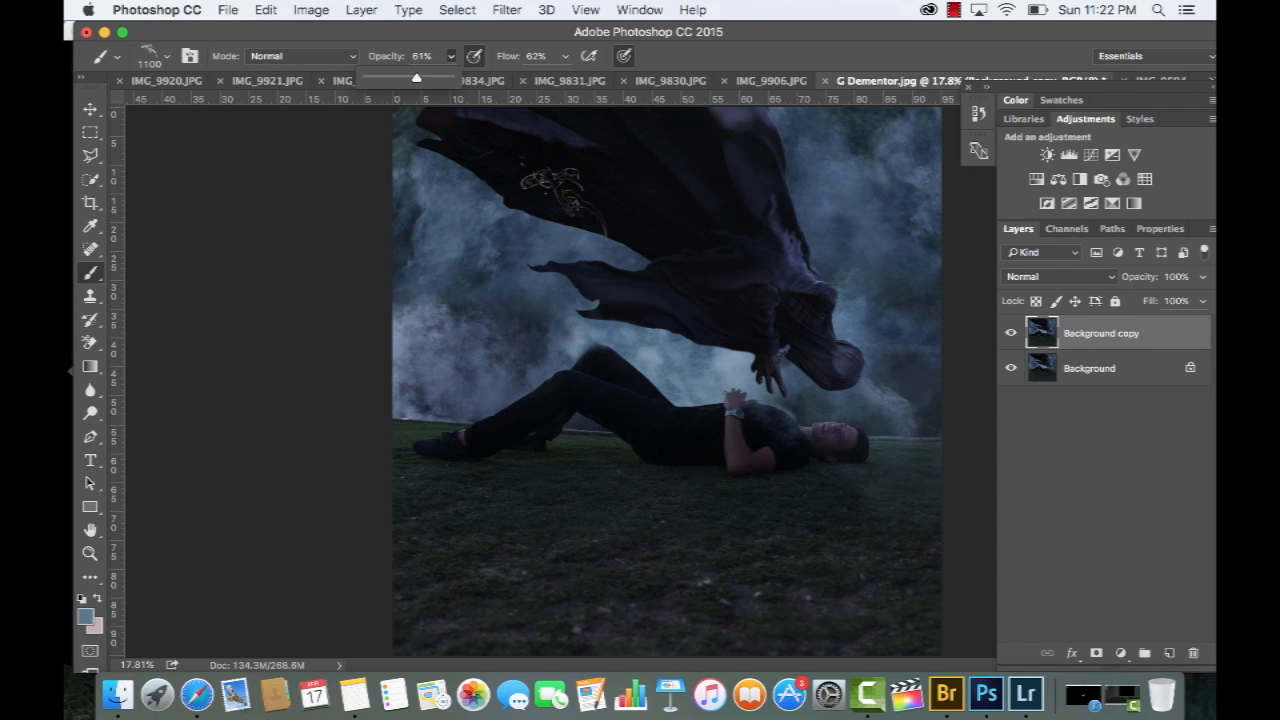
Paint faint haze over the man's legs and the cloak with a soft 1000 px brush at 24% opacity and 21% flow
click(166, 56)
click(111, 230)
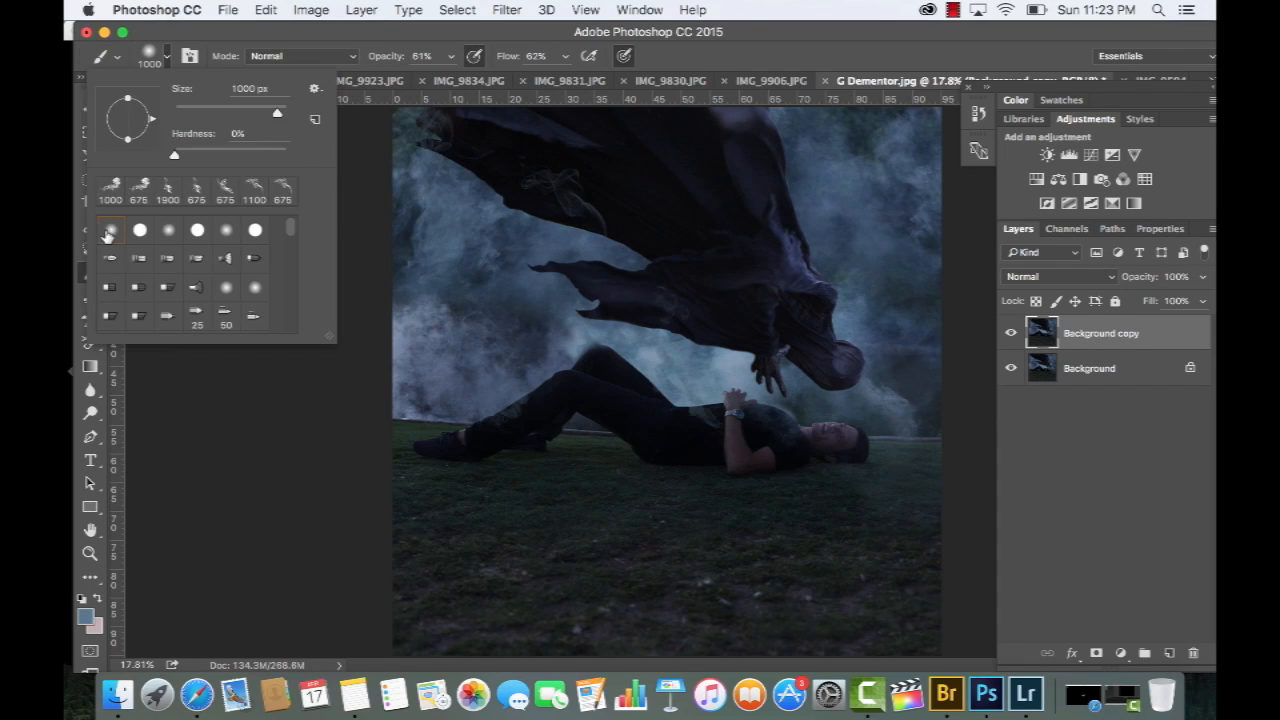
click(451, 56)
click(566, 56)
click(530, 78)
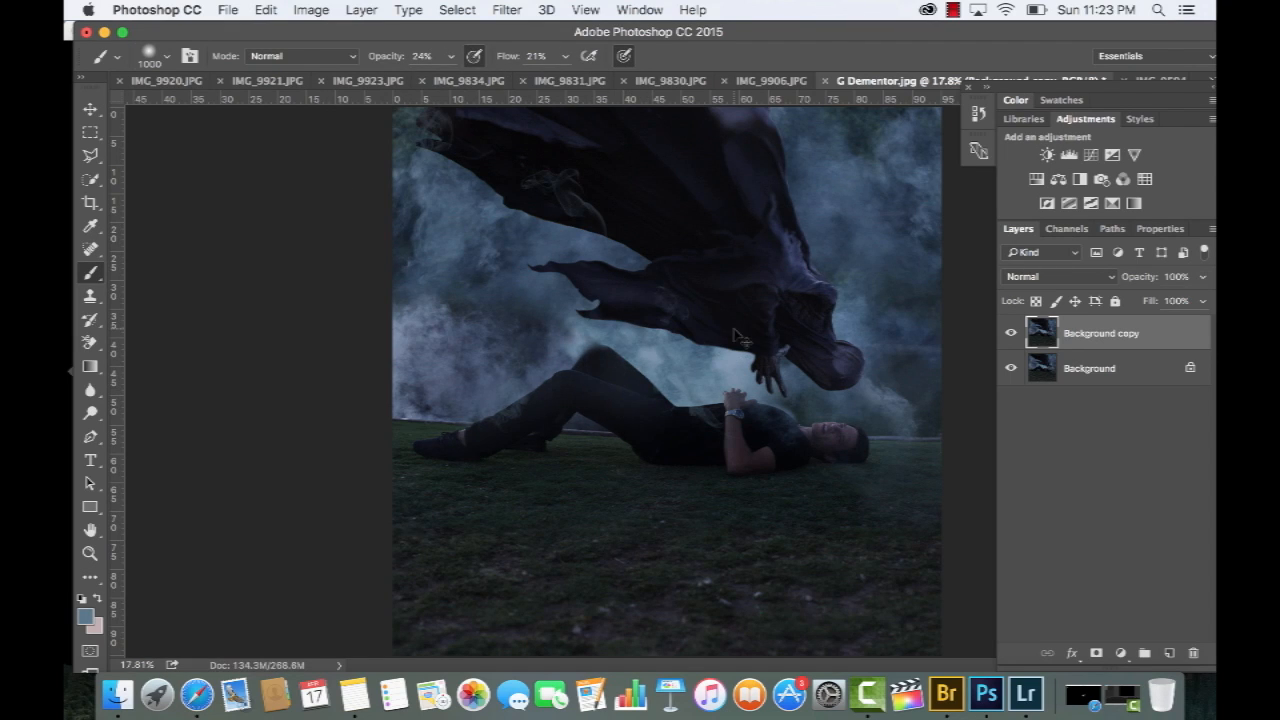
key(super+z)
key(super+z)
key(super+z)
key(super+z)
key(super+z)
drag(529, 466, 624, 463)
drag(462, 135, 610, 217)
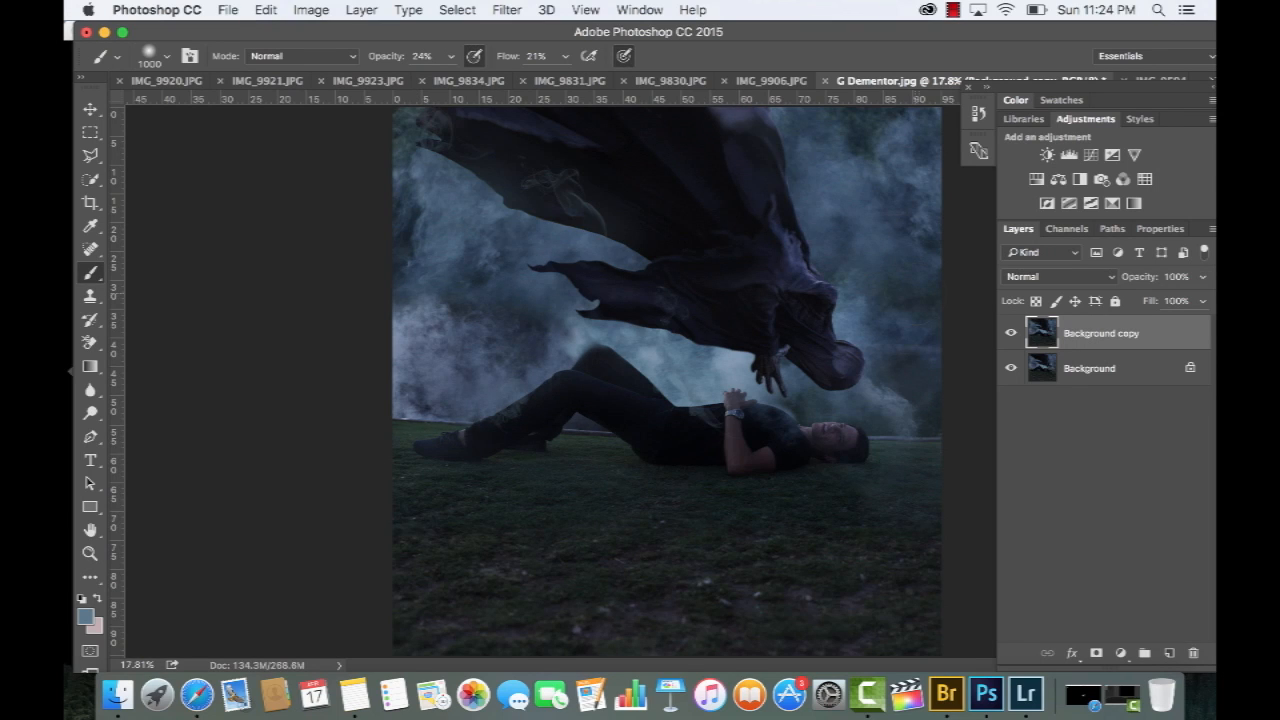
Compare the image with and without the haze and wisps painted on Background copy
click(1010, 333)
click(1009, 334)
click(1009, 334)
click(1009, 334)
click(1008, 335)
click(1008, 334)
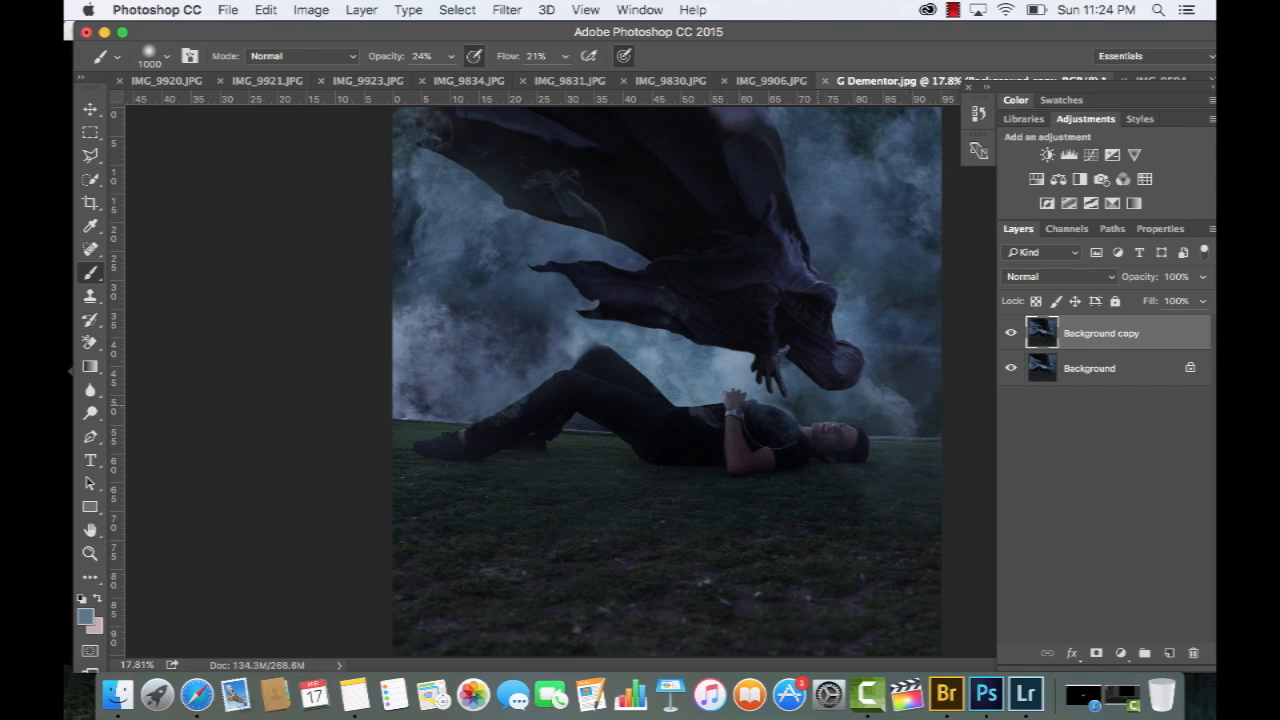
key(super+z)
key(super+z)
click(1008, 334)
click(1008, 334)
click(1009, 334)
click(1009, 334)
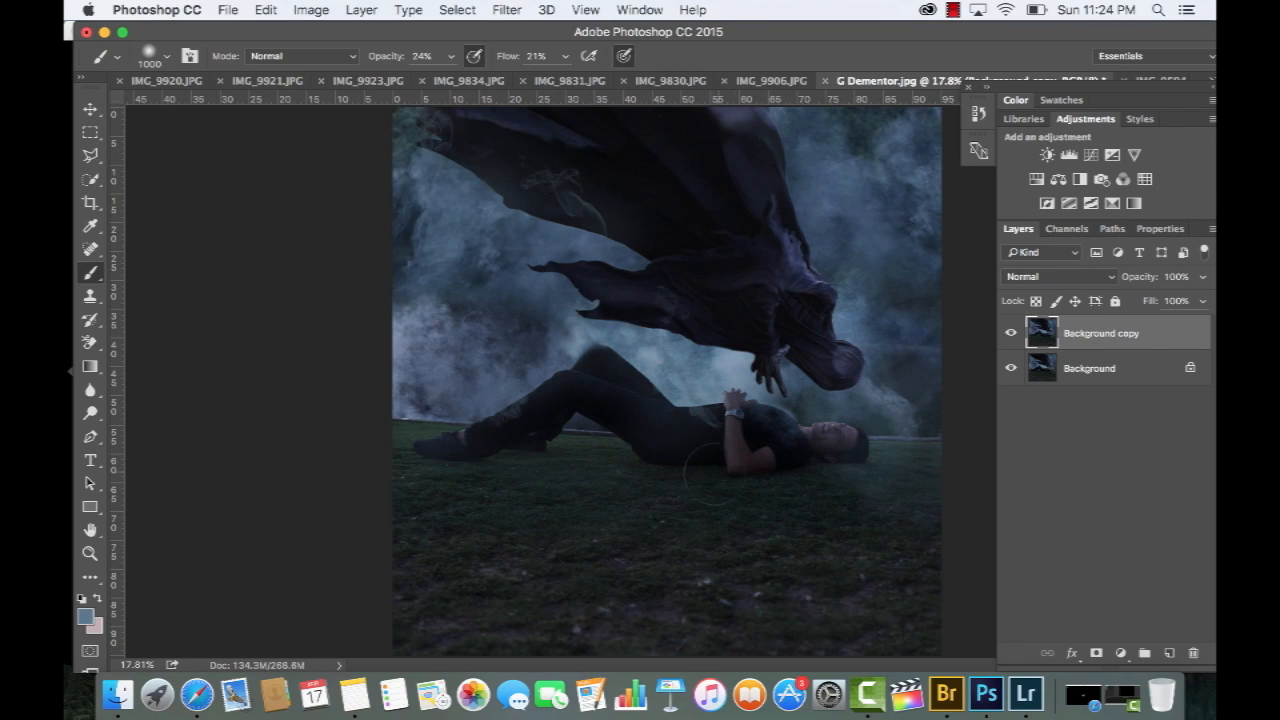
key(super+z)
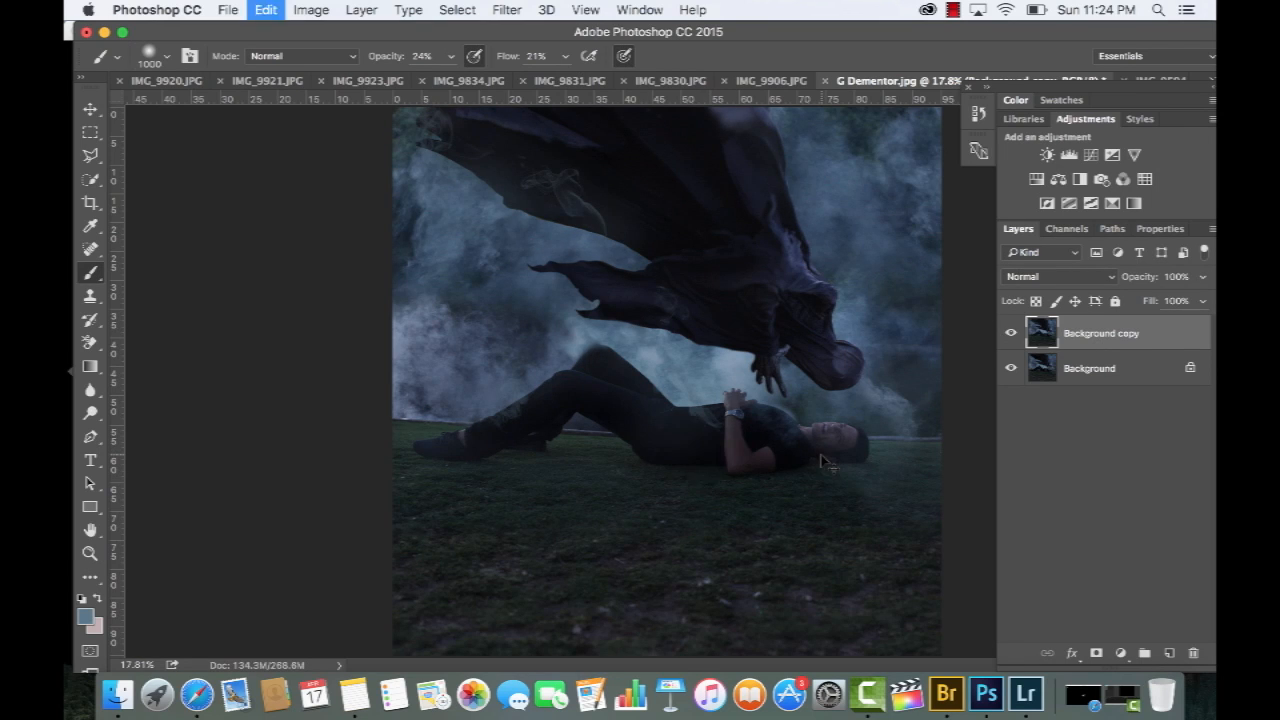
key(super+z)
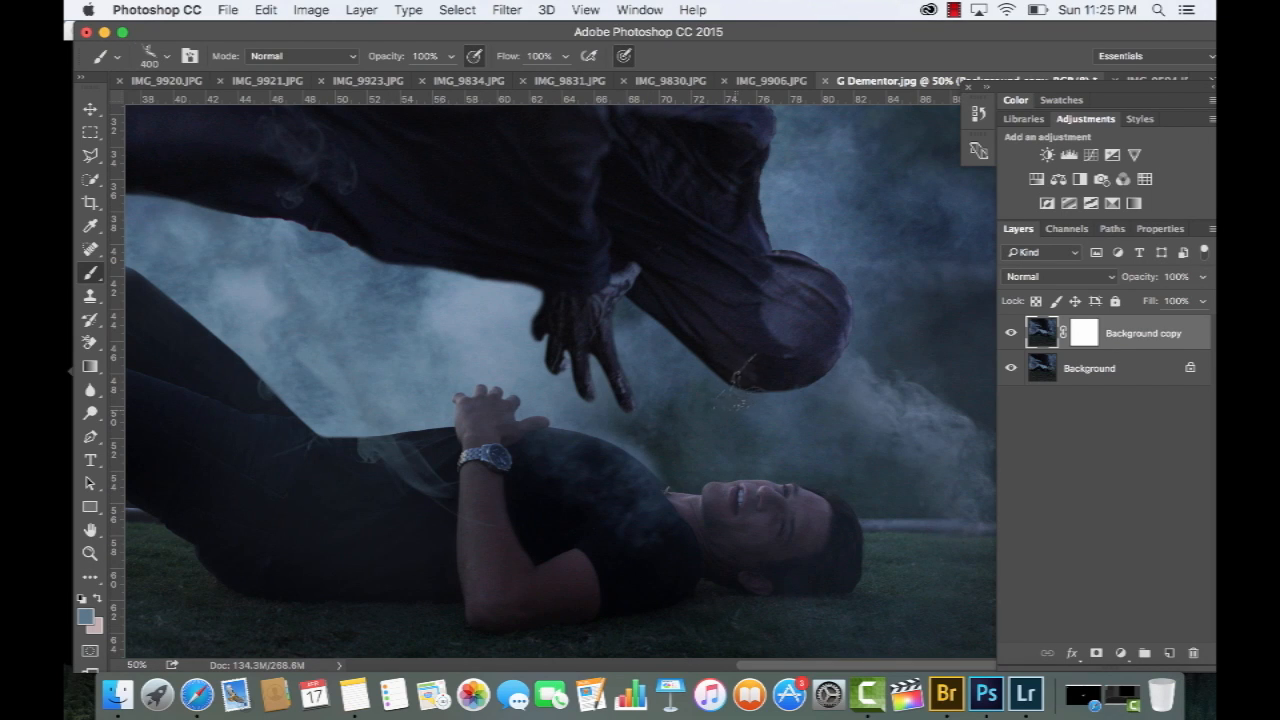
Stamp a smoke wisp between the man's mouth and the hood, and brush soft haze across the scene at 36% opacity and 16% flow
click(757, 430)
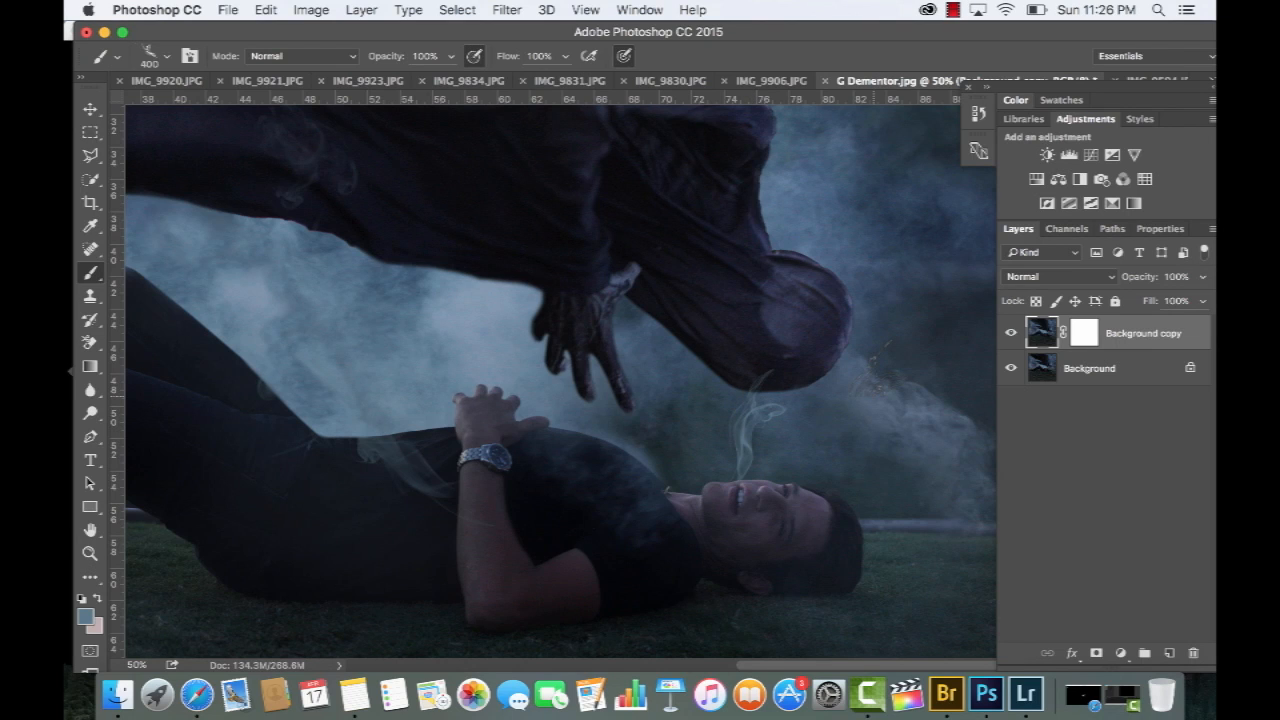
click(452, 57)
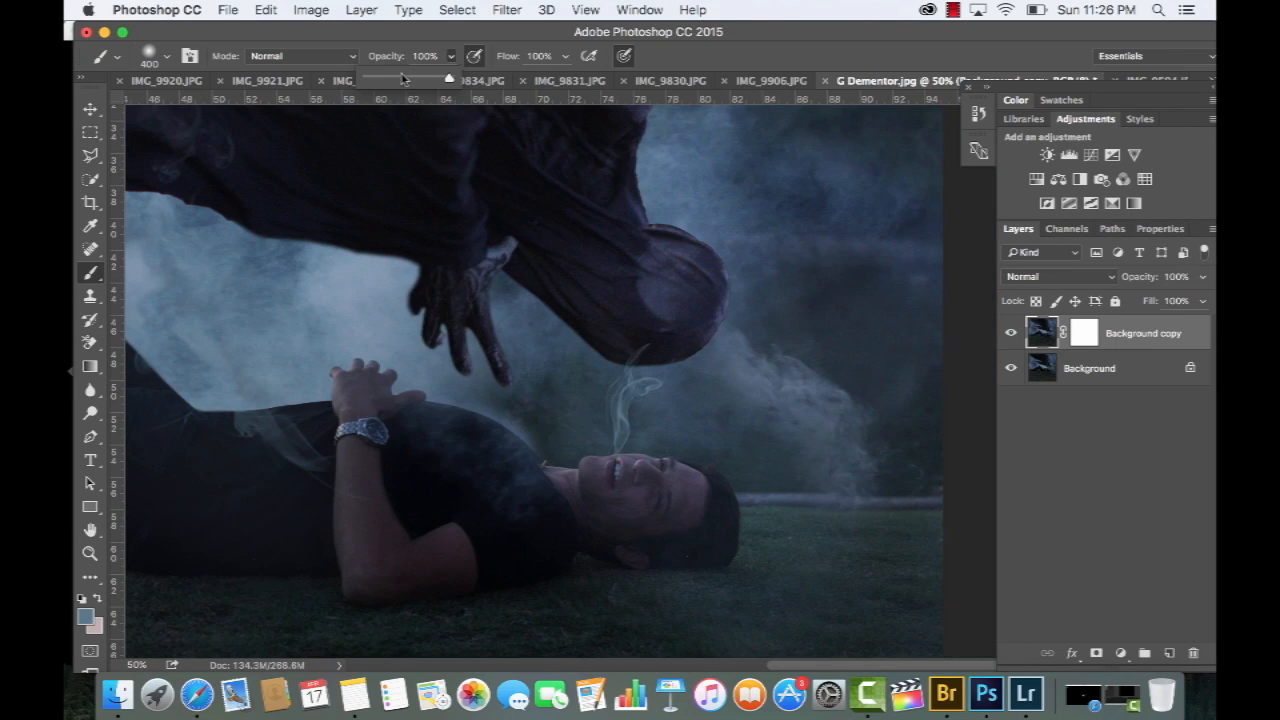
click(395, 78)
click(566, 58)
click(497, 78)
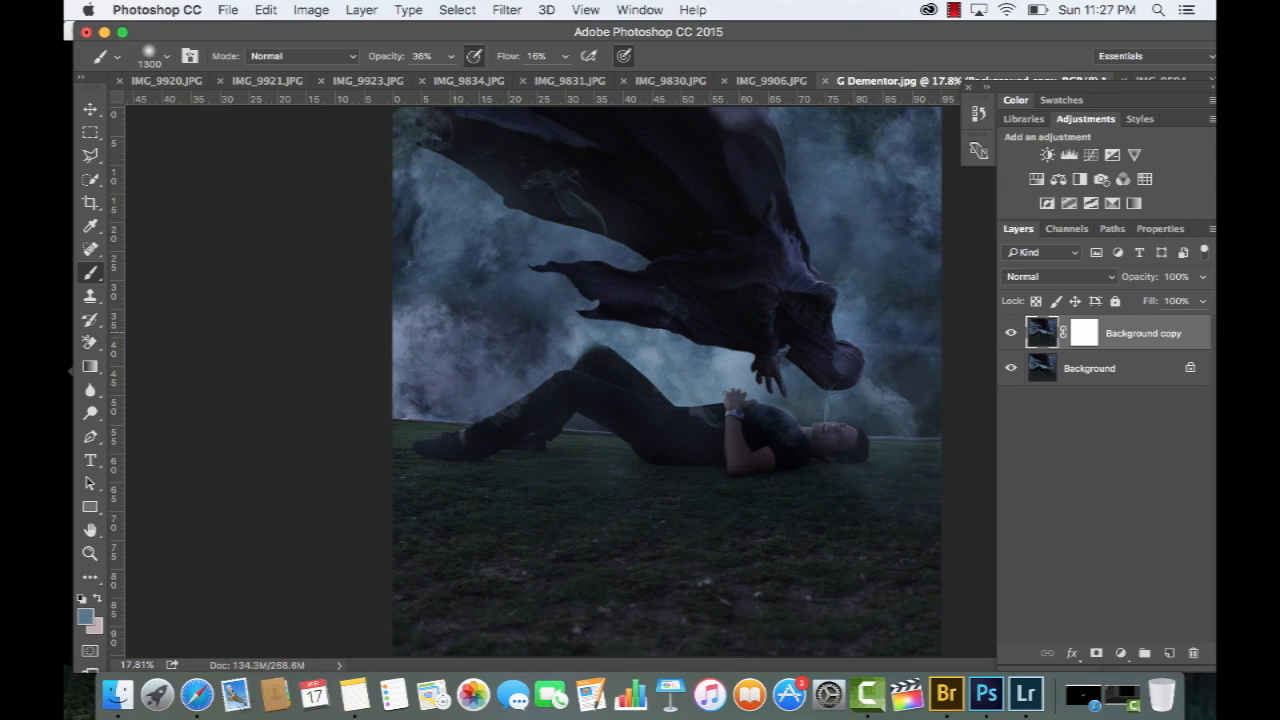
mouse_move(432, 380)
mouse_down()
mouse_move(982, 470)
mouse_move(1017, 431)
mouse_up()
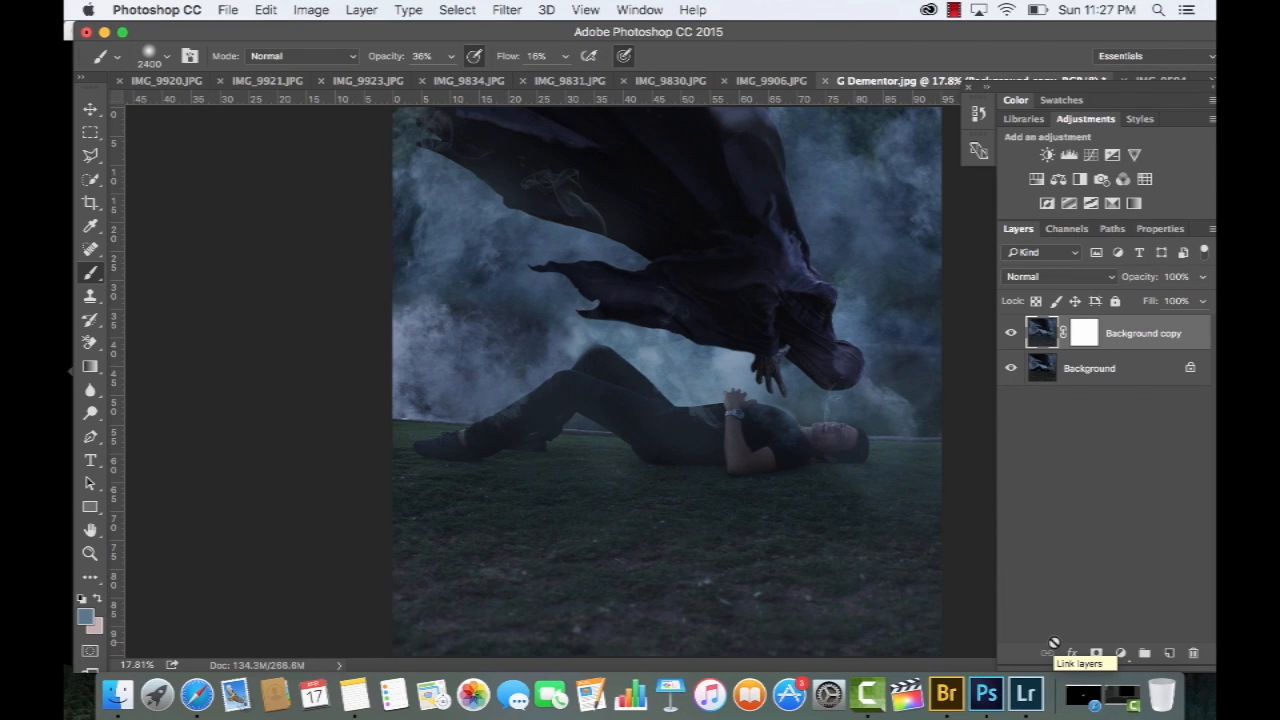
key(super+z)
key(super+z)
click(1011, 335)
click(1011, 335)
click(1011, 335)
click(1011, 335)
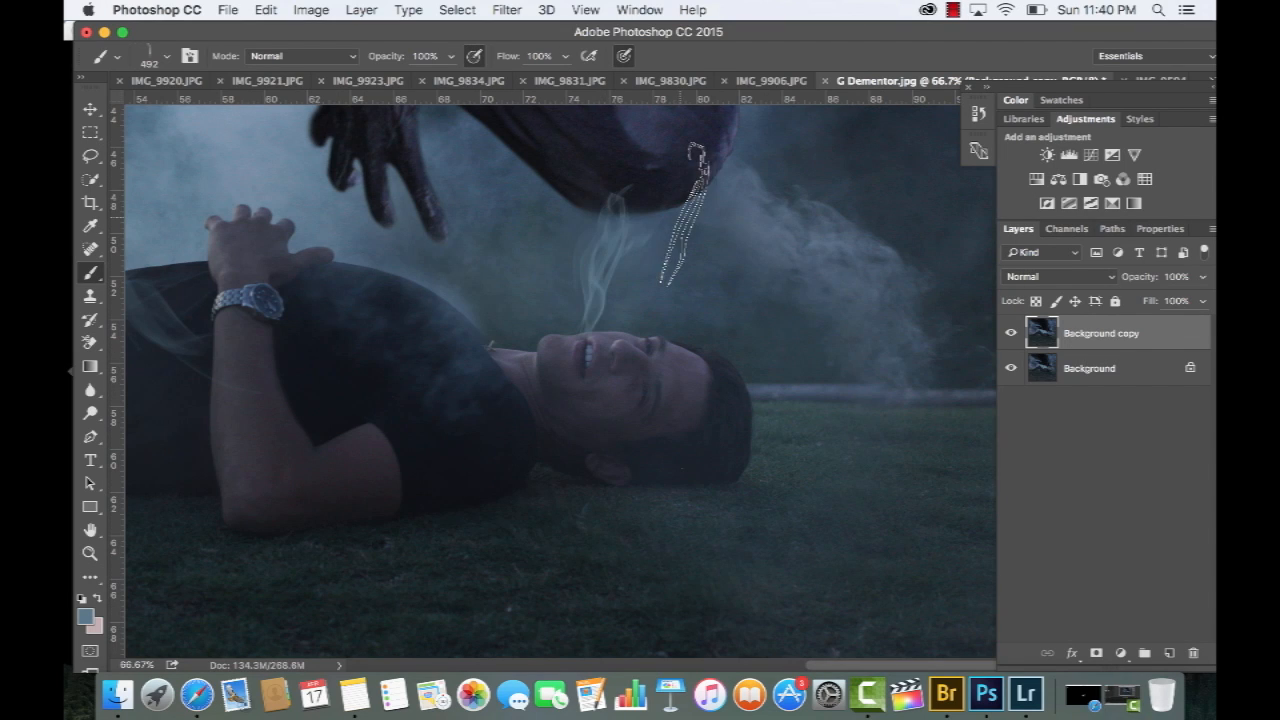
Stamp additional smoke strands rising from the man's mouth to the hood with the 492 px smoke brush
key(super+z)
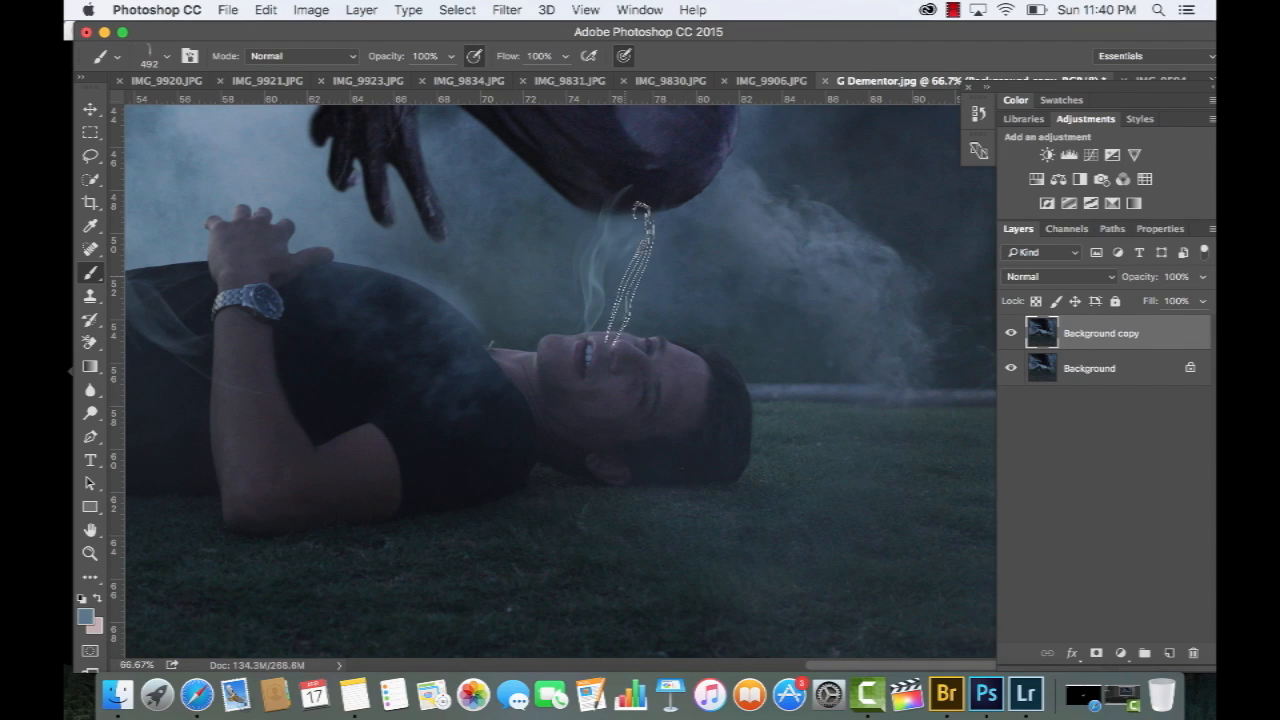
click(616, 272)
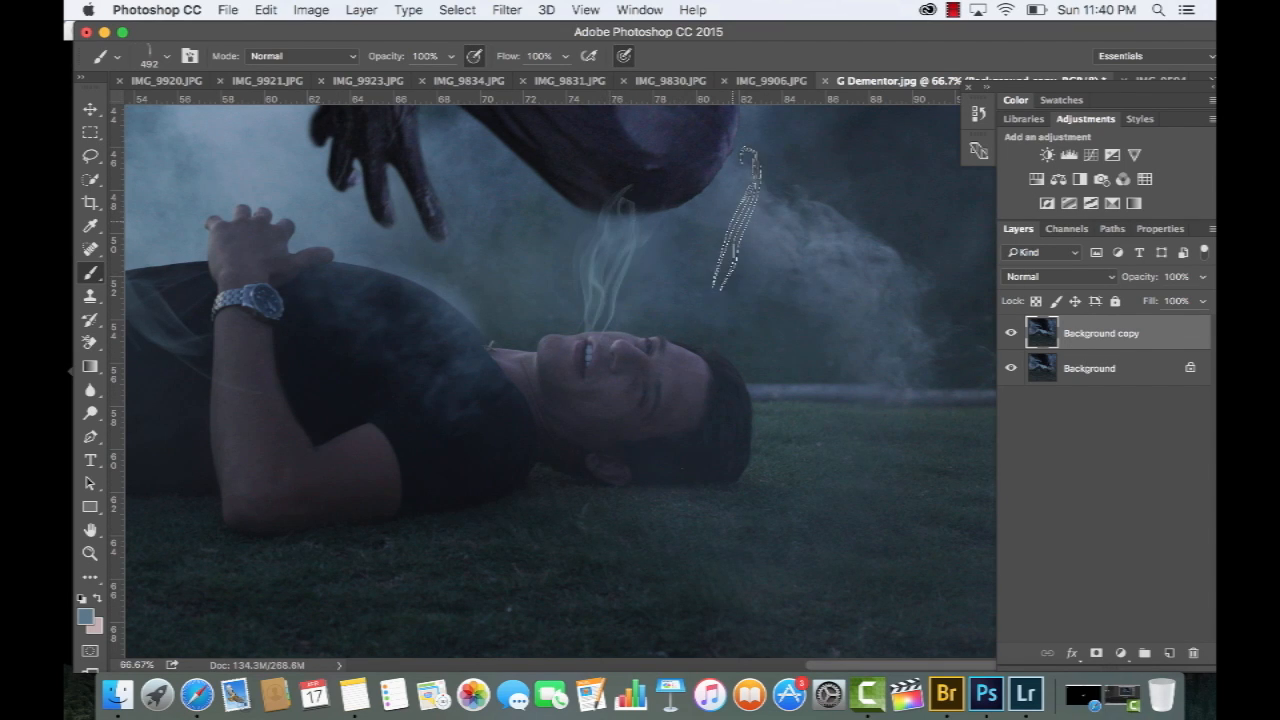
key(super+z)
key(super+z)
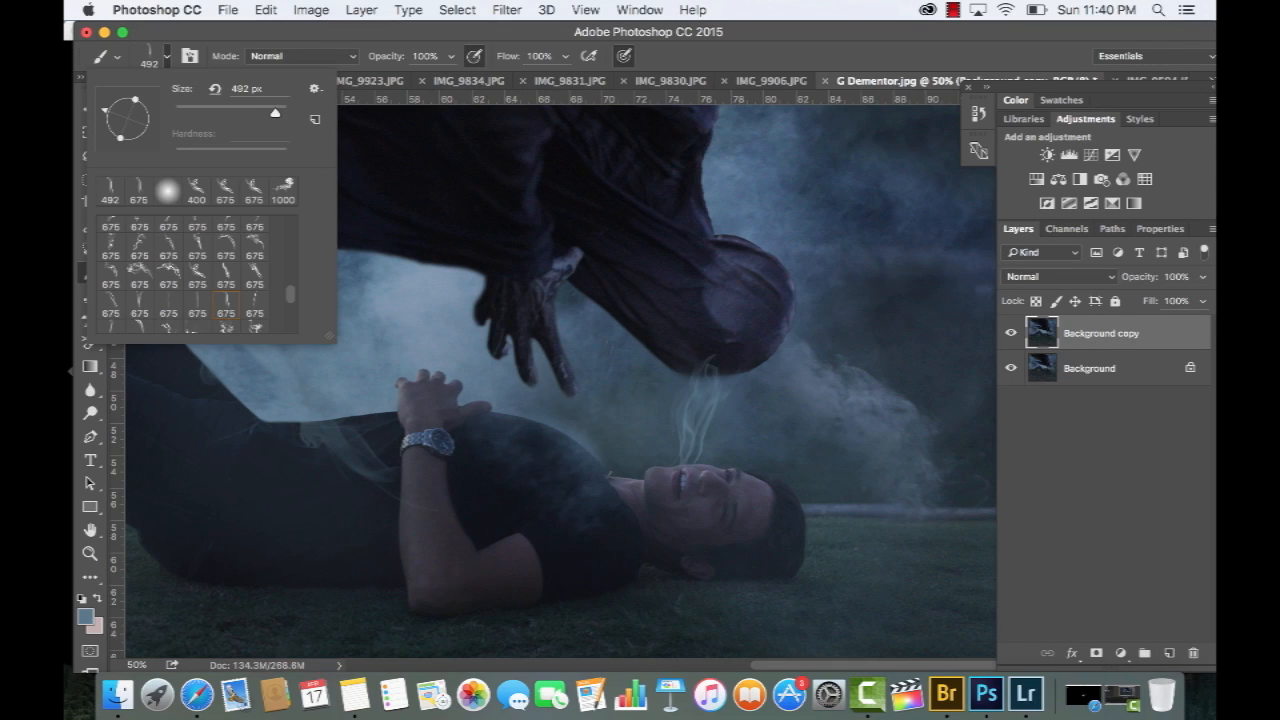
click(688, 410)
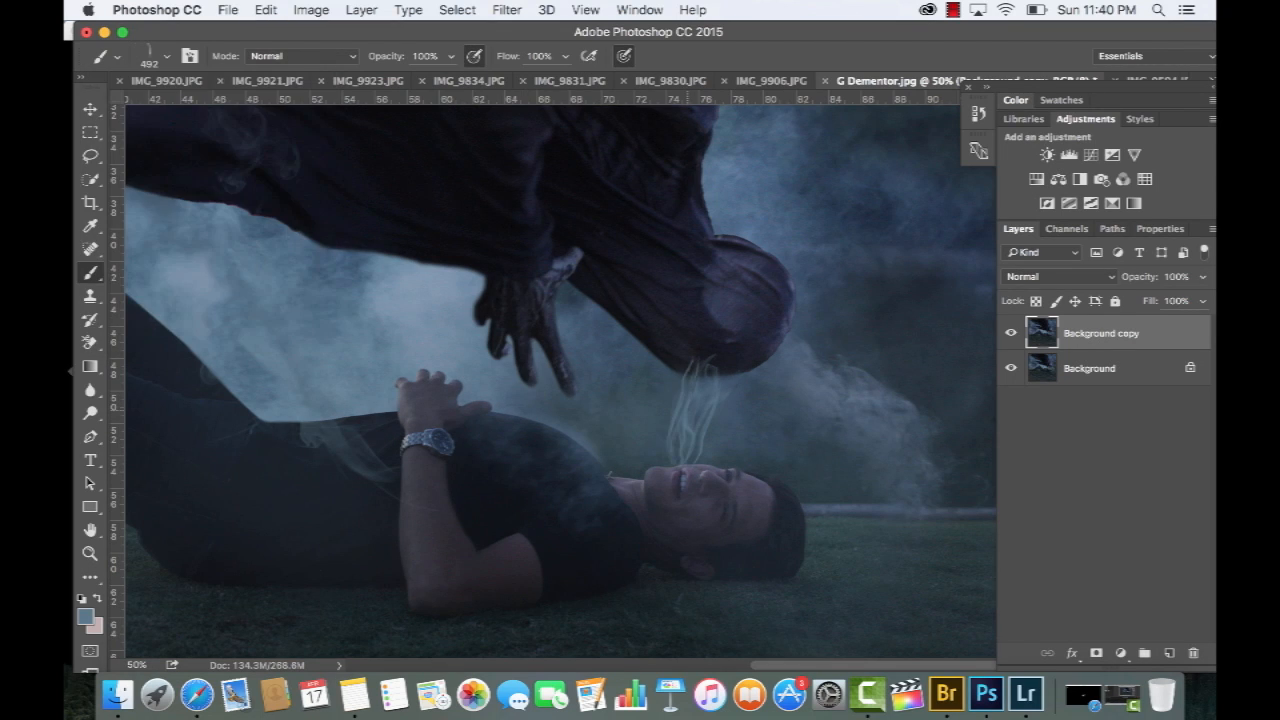
key(super+z)
key(super+z)
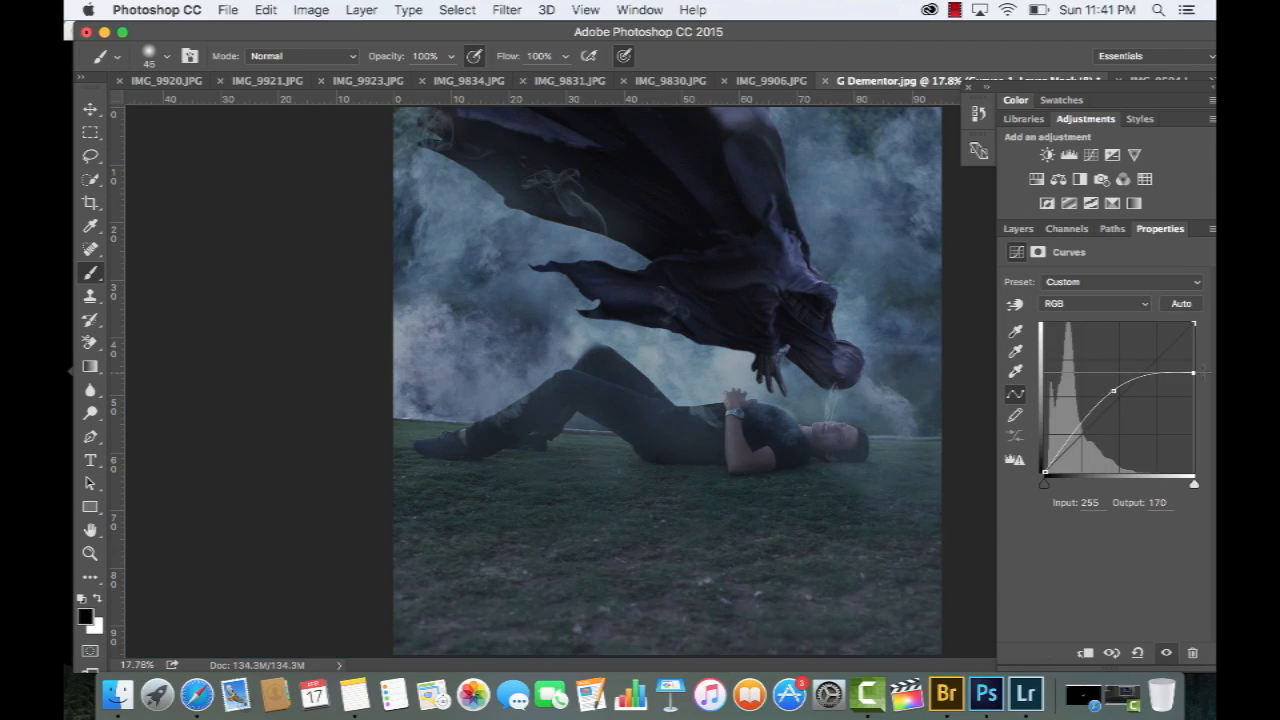
drag(1094, 415, 1058, 455)
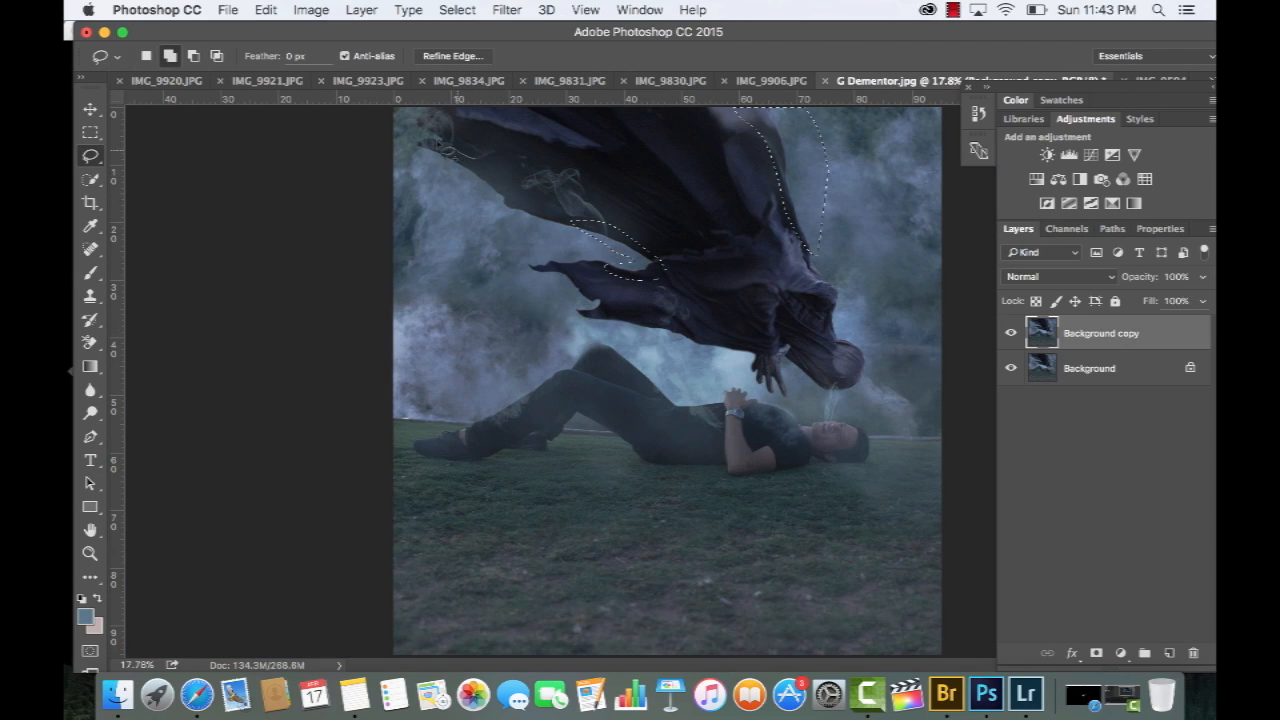
Adjust the lassoed selections along the cloak's edges with Refine Edge
click(452, 56)
drag(927, 288, 989, 290)
key(Return)
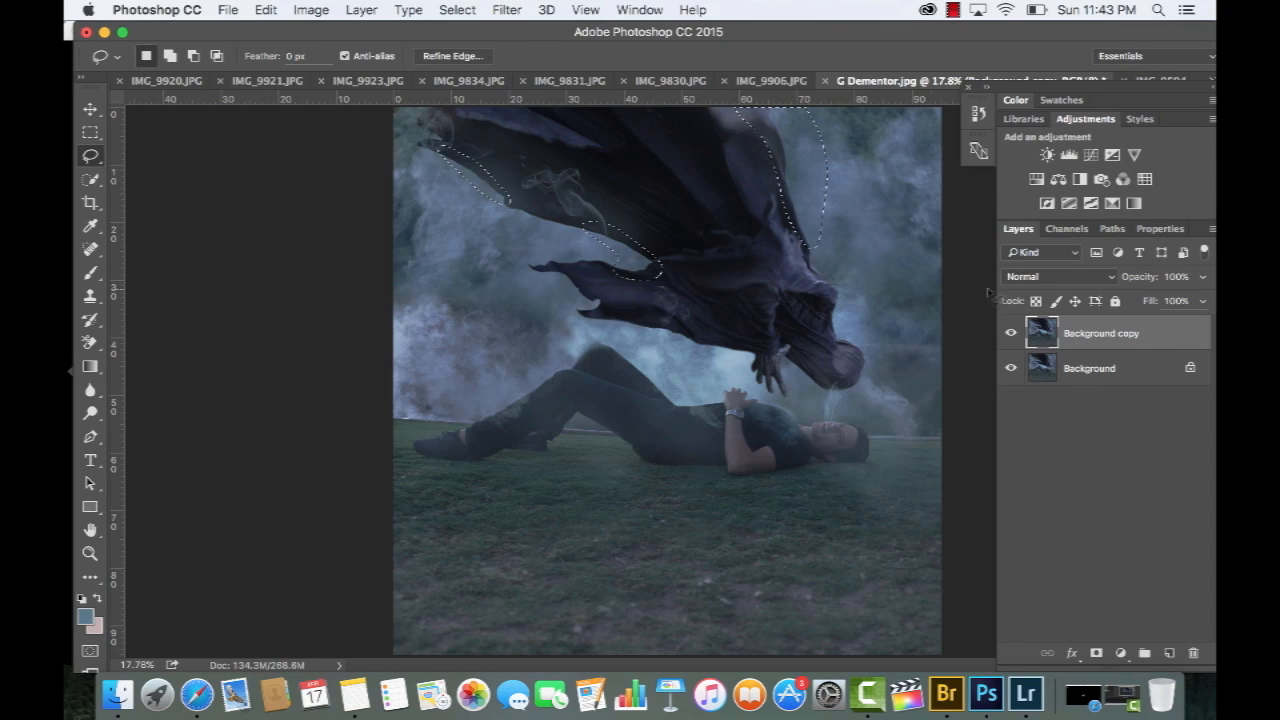
Apply a Motion Blur to the selected cloak edges on Background copy, deselect, and compare against the original layer
click(507, 9)
mouse_move(560, 225)
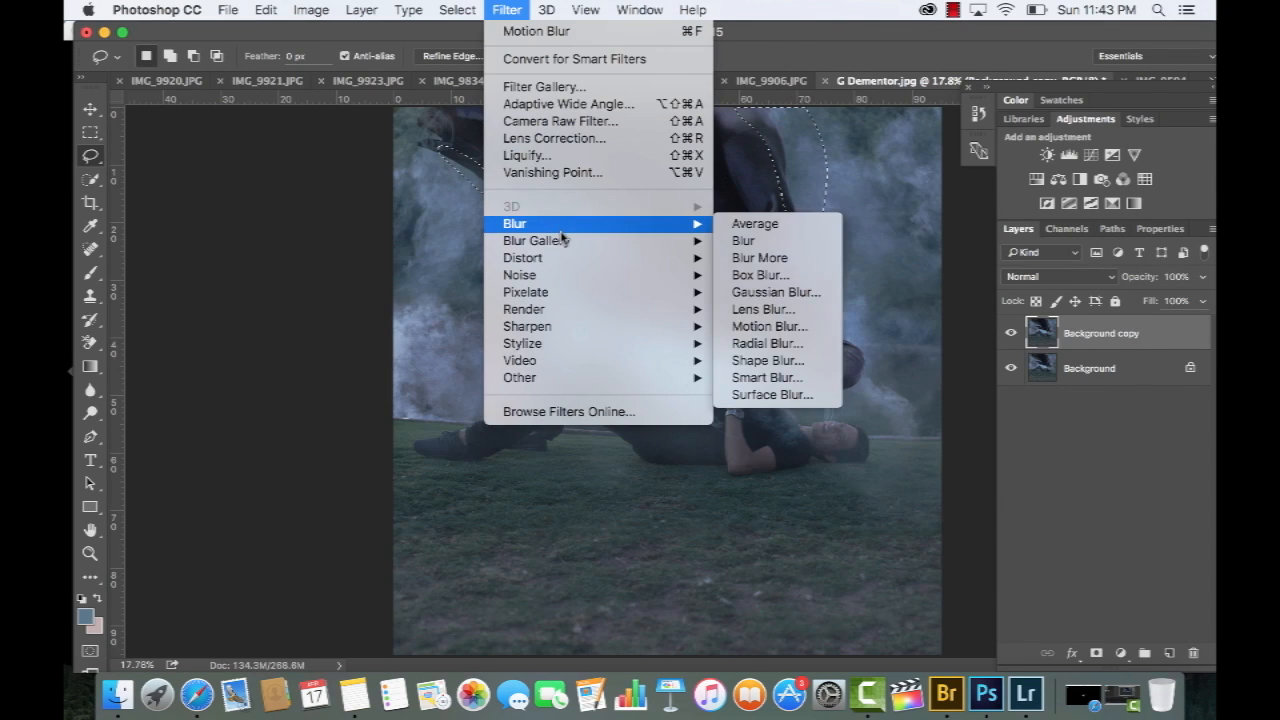
click(762, 328)
drag(921, 416, 943, 413)
key(Return)
key(ctrl+d)
click(1013, 338)
click(1013, 338)
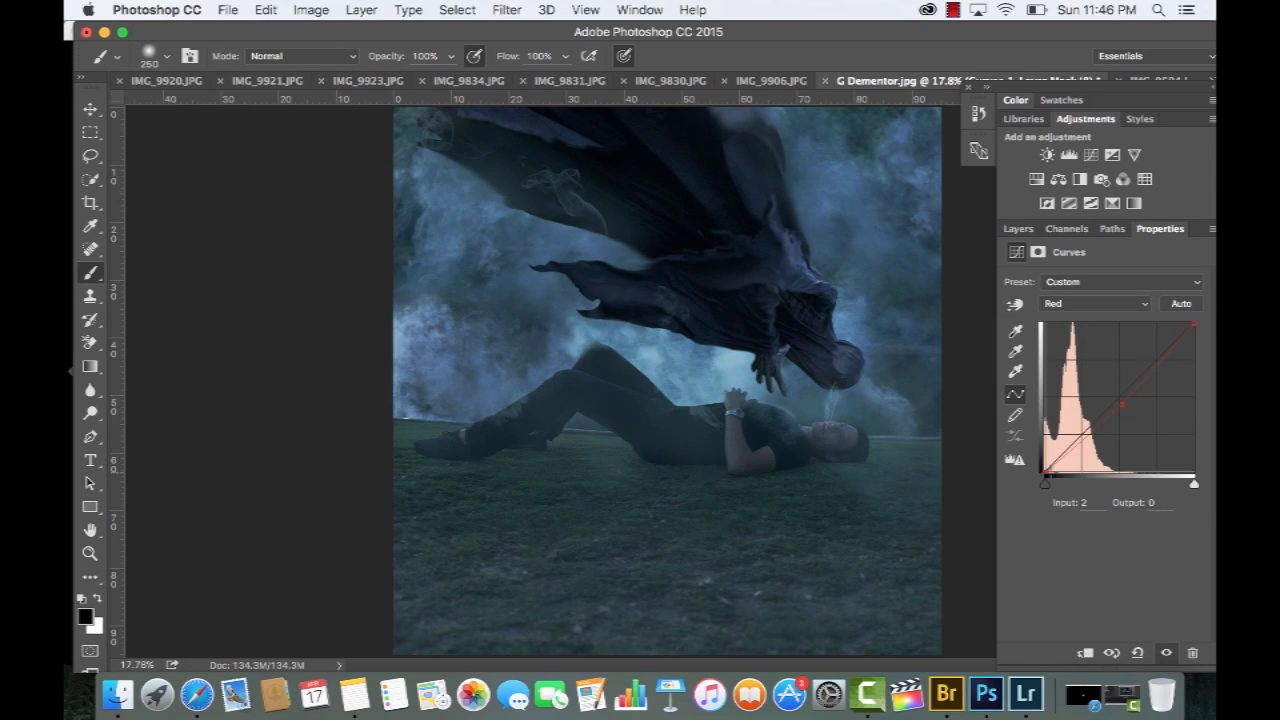
Adjust the colour channels of a Curves adjustment layer above Background to shift the whole image towards blue
click(1124, 303)
click(1124, 318)
drag(1044, 473, 1048, 473)
key(super+z)
mouse_move(1195, 323)
mouse_down()
mouse_move(1195, 345)
mouse_move(1180, 323)
mouse_up()
click(1124, 303)
click(1120, 330)
click(1118, 394)
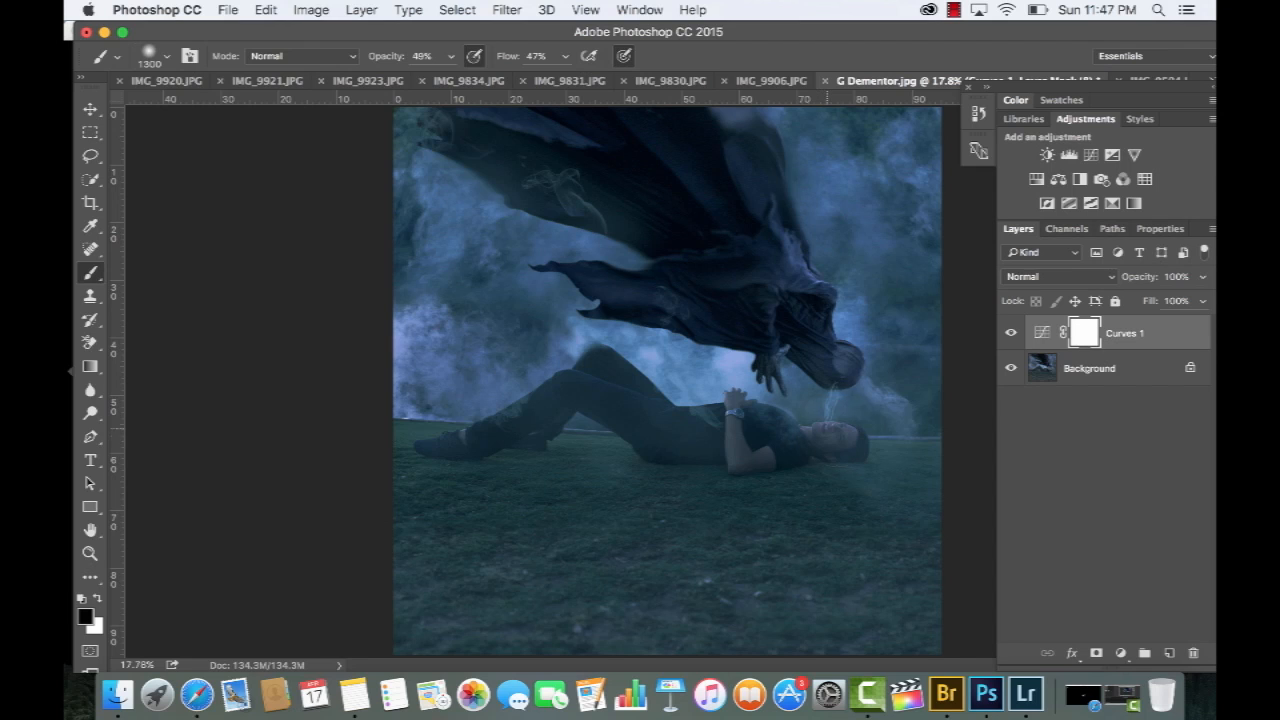
key(super+z)
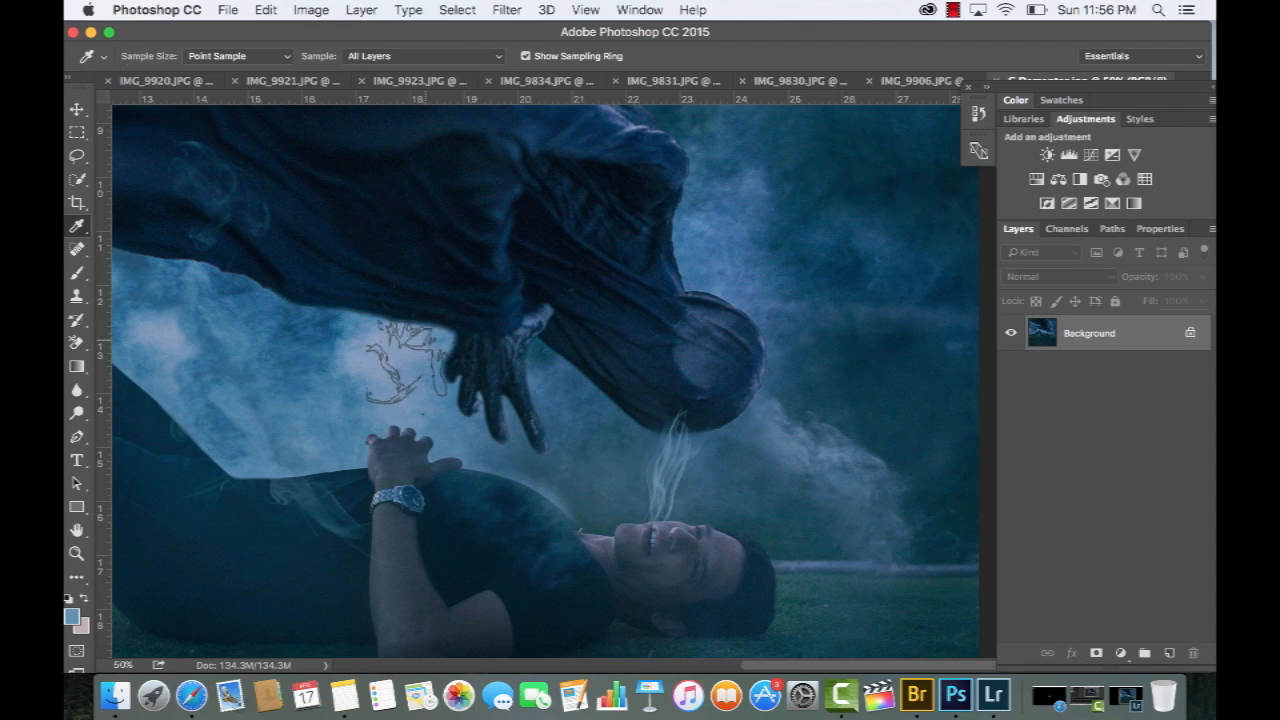
key(b)
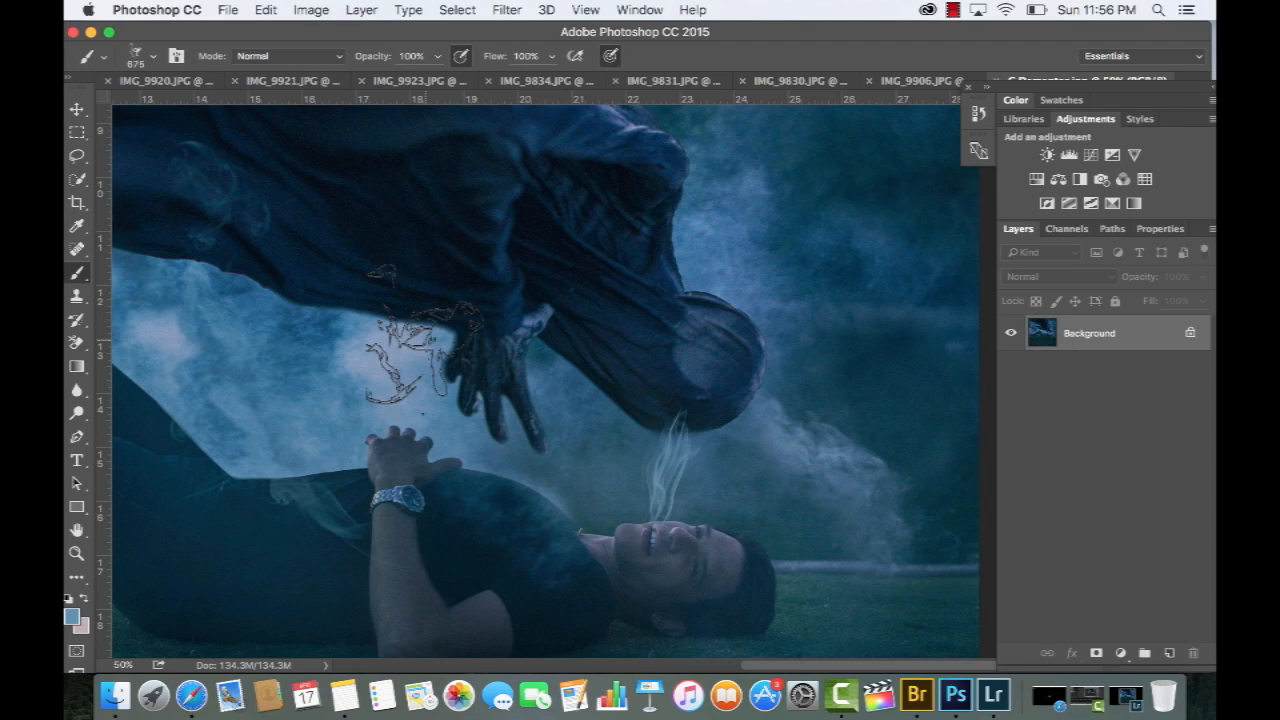
Stamp a smoke wisp beside the Dementor's hand with the 675 px brush, undoing and repeating it until well placed
click(431, 312)
key(super+z)
click(420, 312)
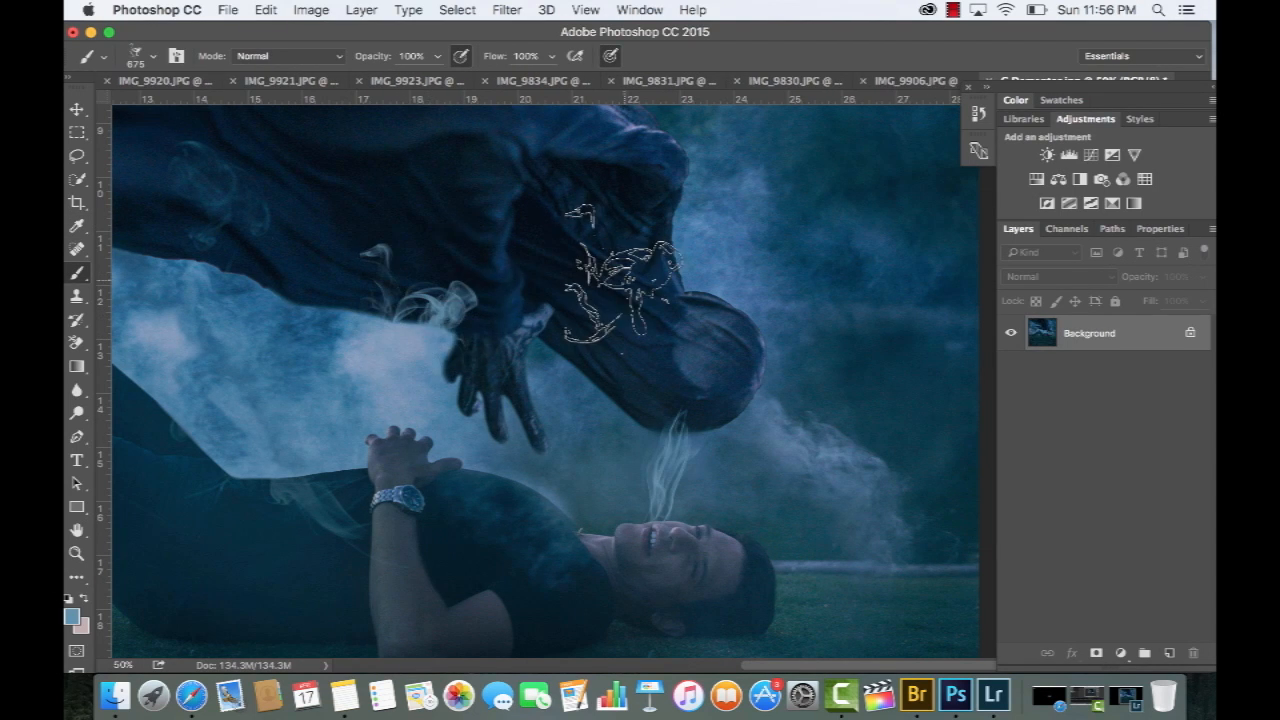
key(super+z)
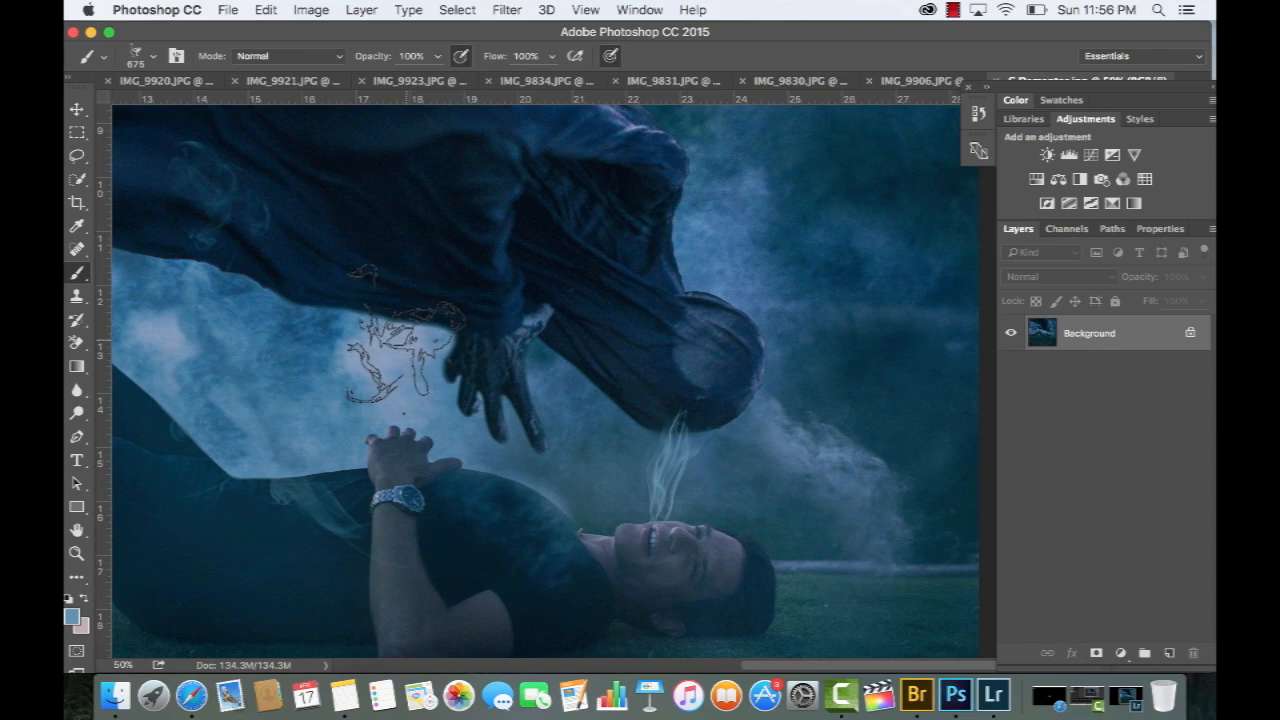
click(401, 331)
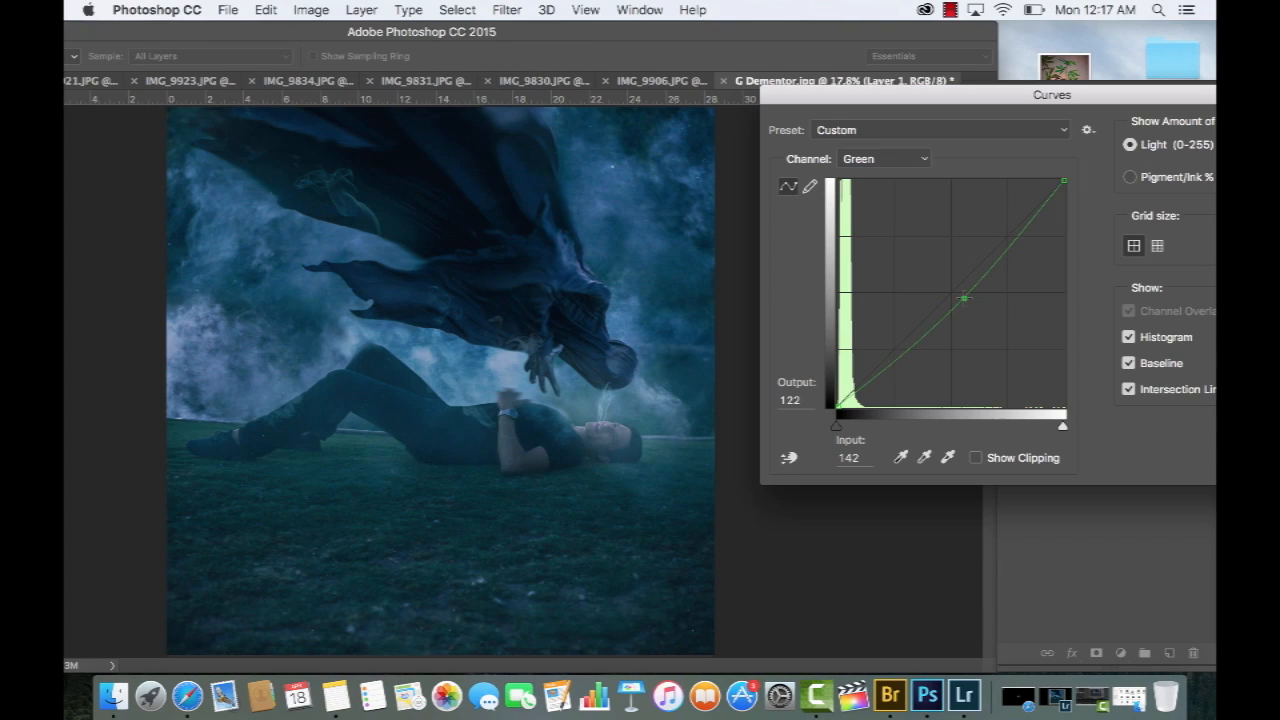
Lower the Green channel of Layer 1 in Curves with a point at input 151, output 113
drag(963, 294, 972, 306)
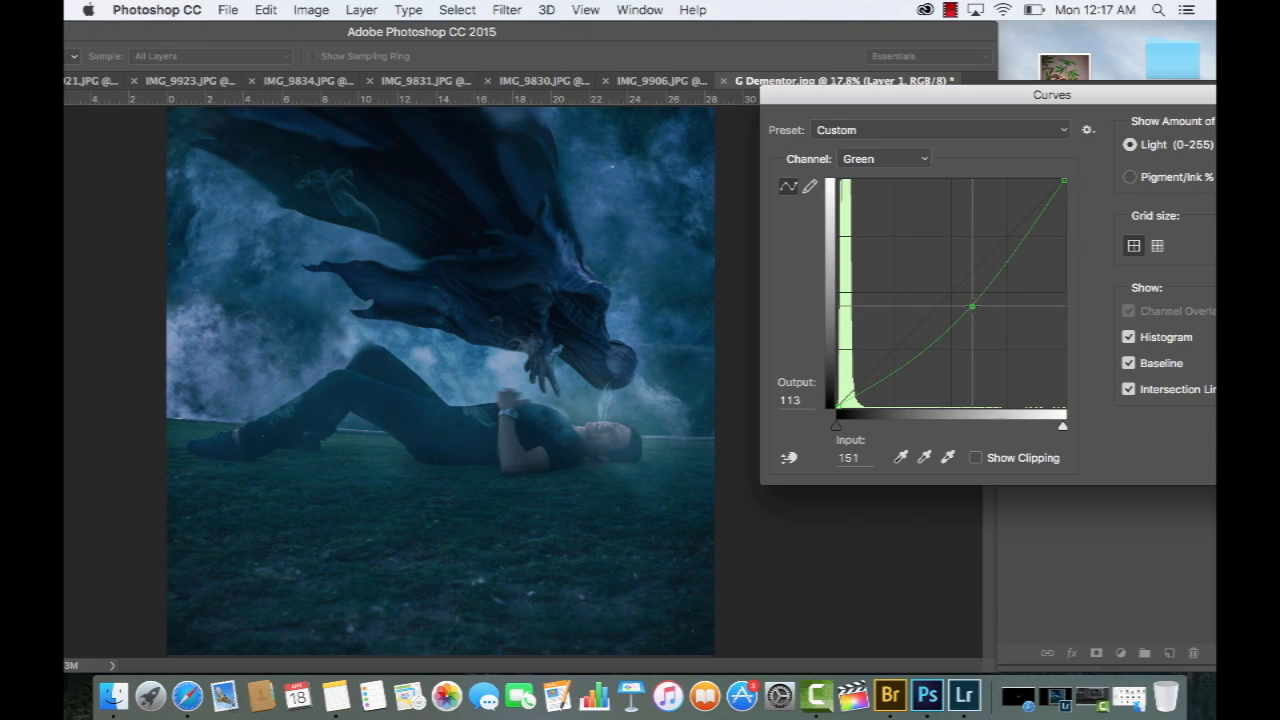
key(super+z)
key(super+z)
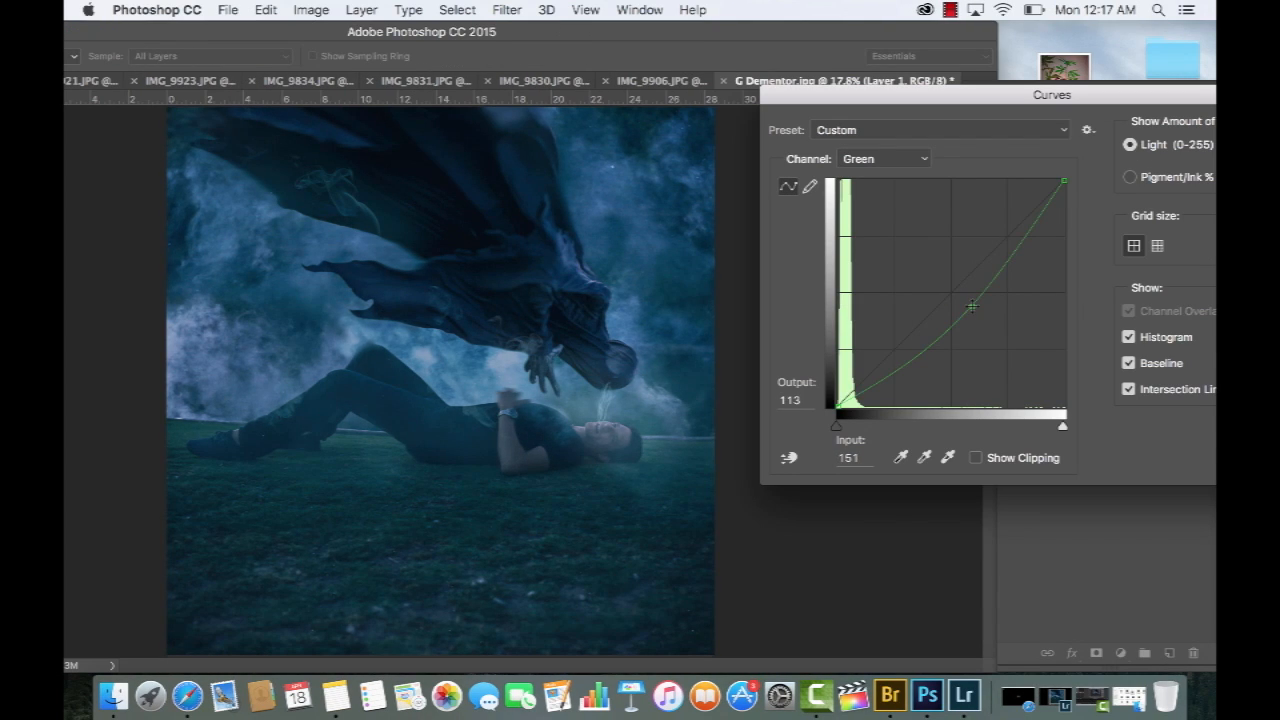
Raise Layer 1's Blue channel in Curves with a point at input 104, output 156, and apply the adjustment
key(alt+5)
click(938, 274)
drag(936, 272, 930, 268)
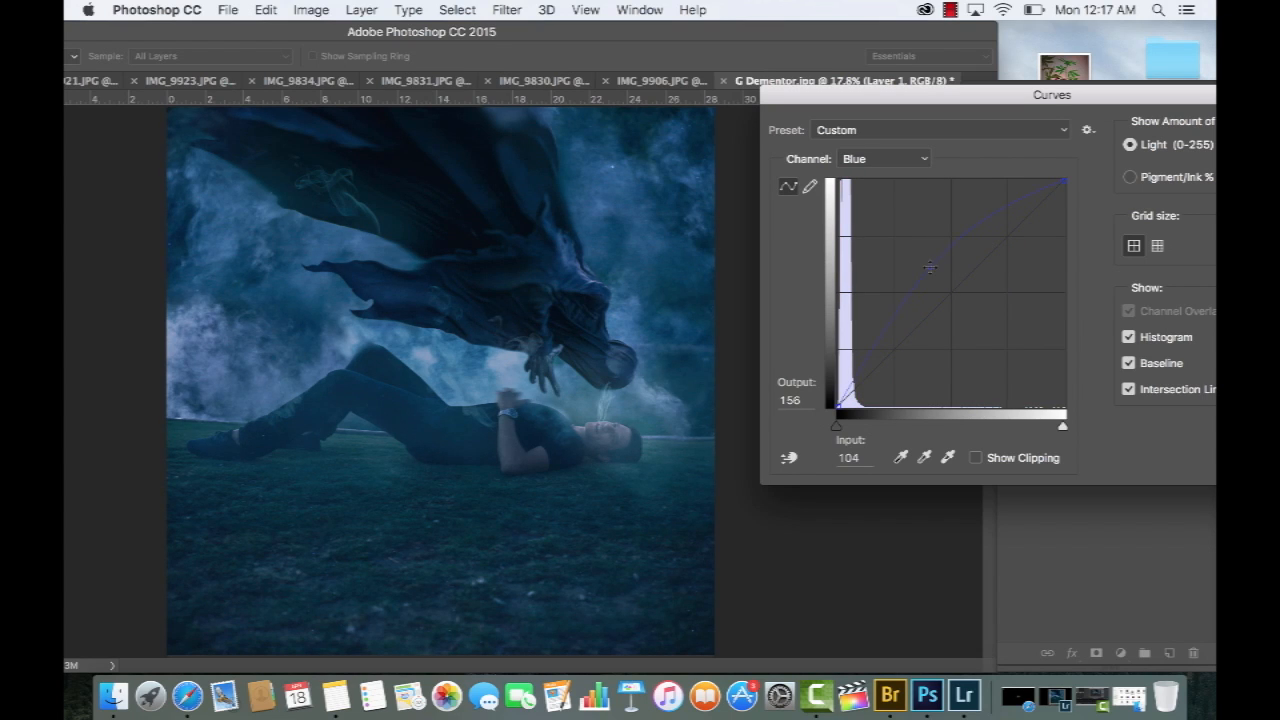
mouse_move(836, 403)
mouse_down()
mouse_move(837, 363)
mouse_move(837, 404)
mouse_move(823, 395)
mouse_up()
key(super+z)
key(Return)
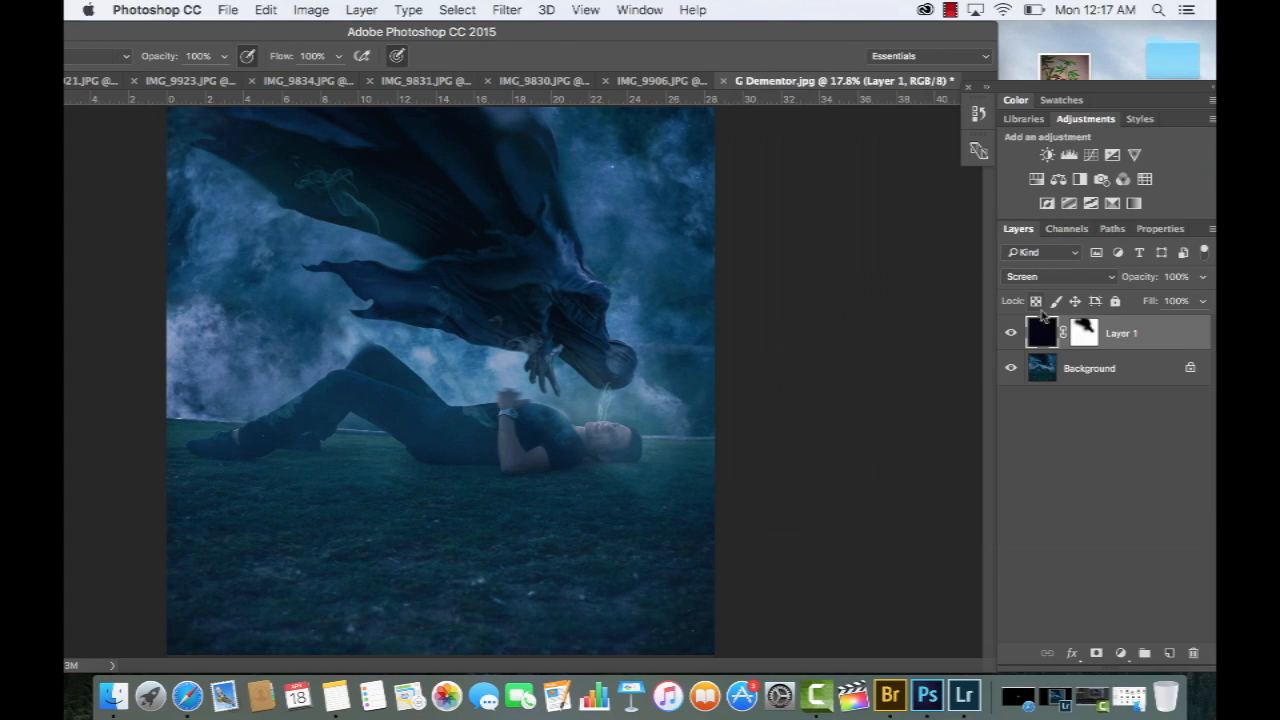
Compare Layer 1 on and off, fill its mask with the background colour, and make copies of the Screen-blended layer
click(1014, 332)
click(1014, 332)
click(1014, 332)
click(1014, 332)
click(1079, 335)
key(super+BackSpace)
drag(1132, 334, 1169, 653)
drag(1150, 336, 1169, 652)
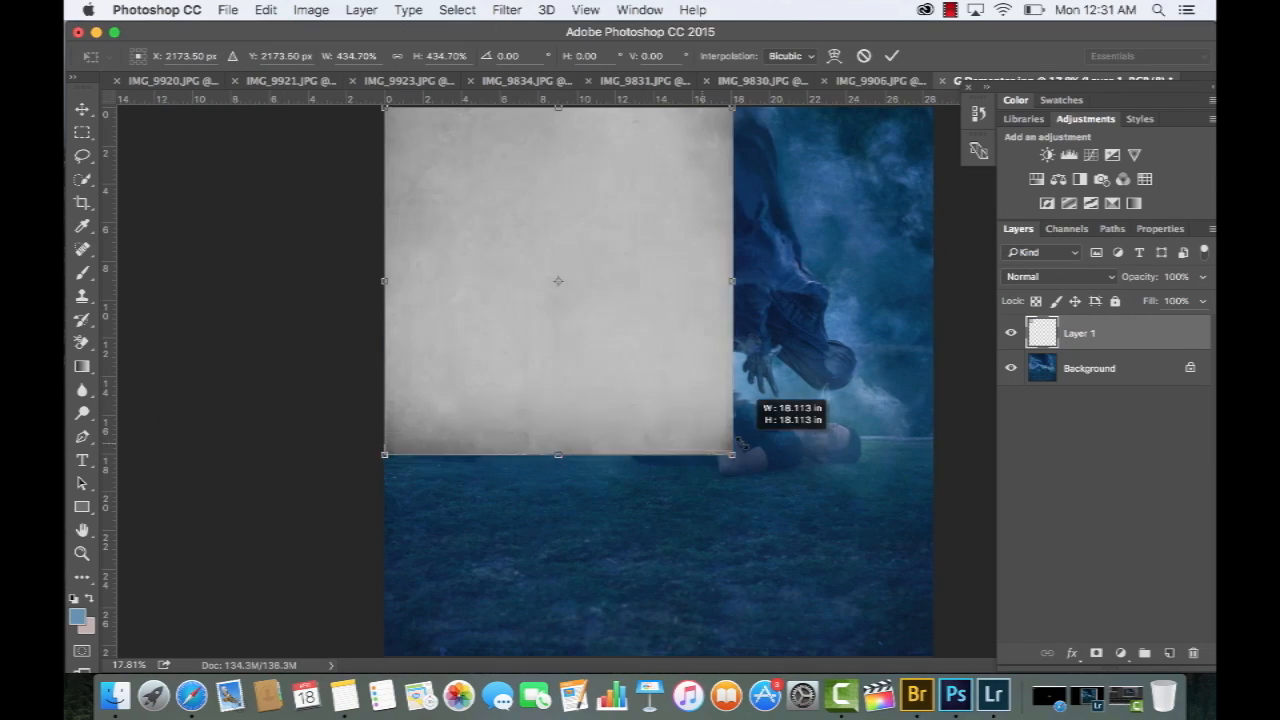
Scale the grey texture on Layer 1 to cover the whole canvas
drag(737, 457, 959, 628)
key(Return)
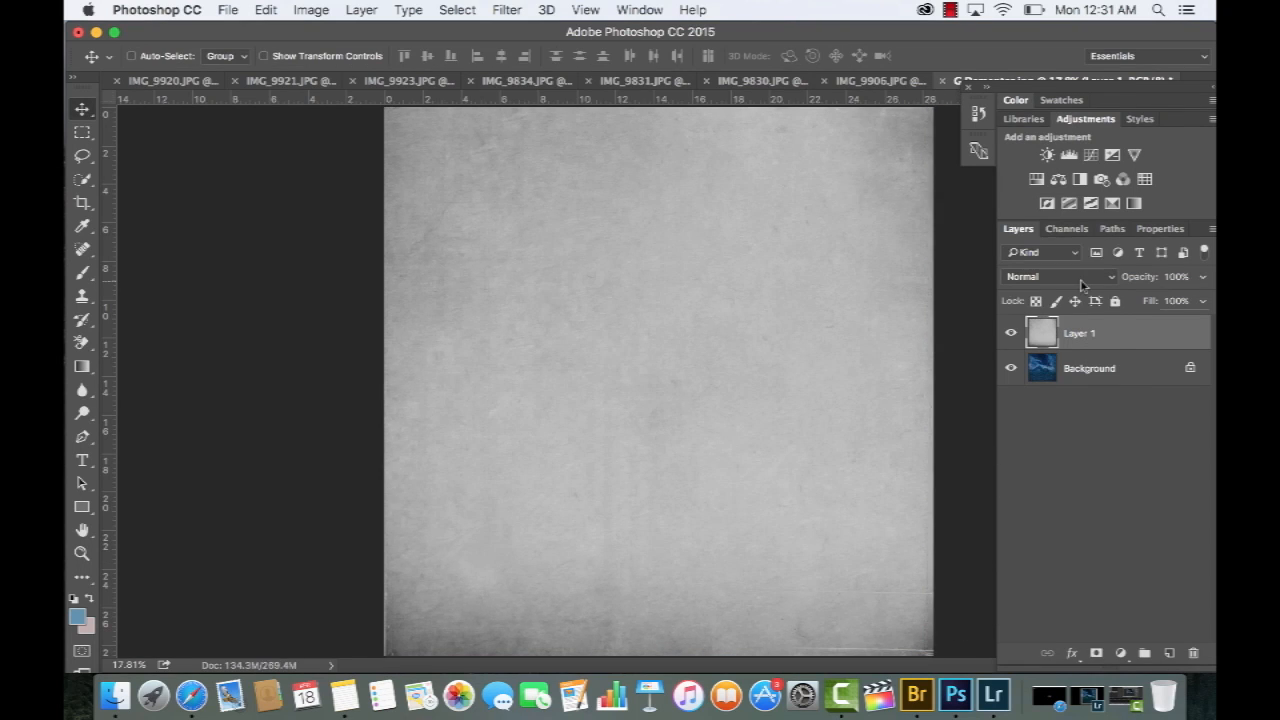
Blend the Layer 1 texture in Screen mode and darken it in Curves with an RGB point at input 170, output 78
click(1060, 276)
click(1052, 200)
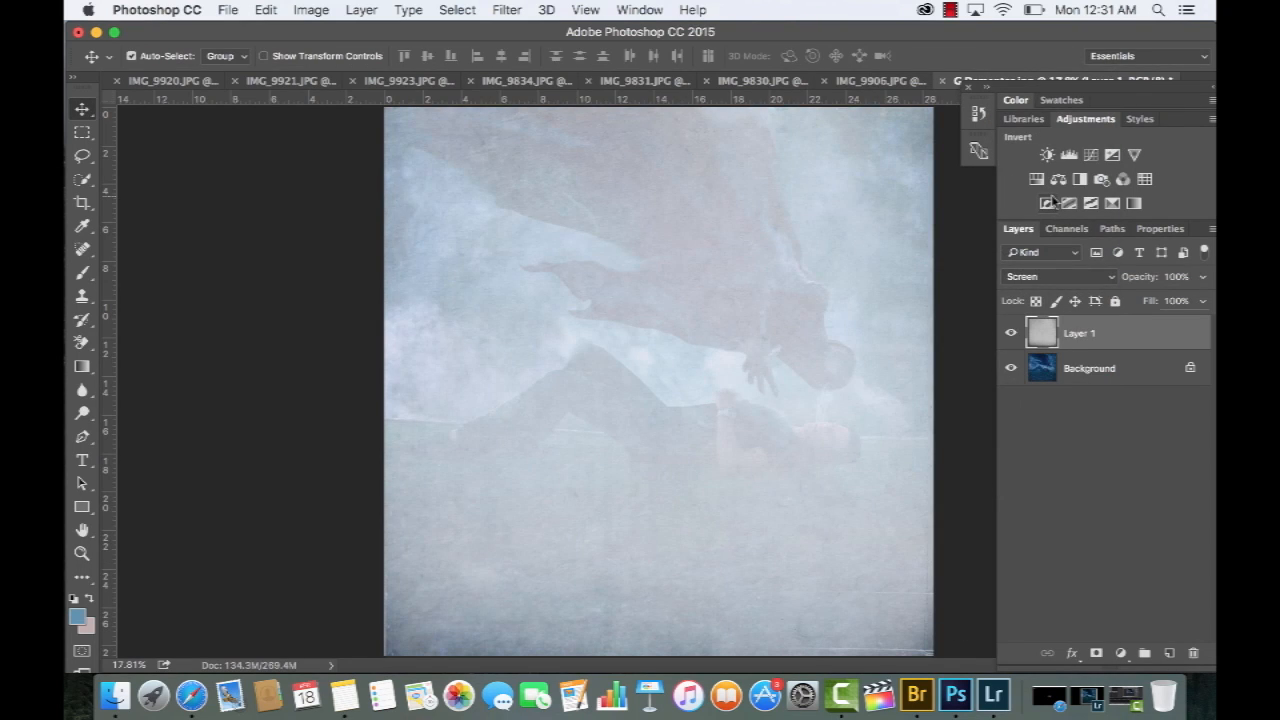
key(super+m)
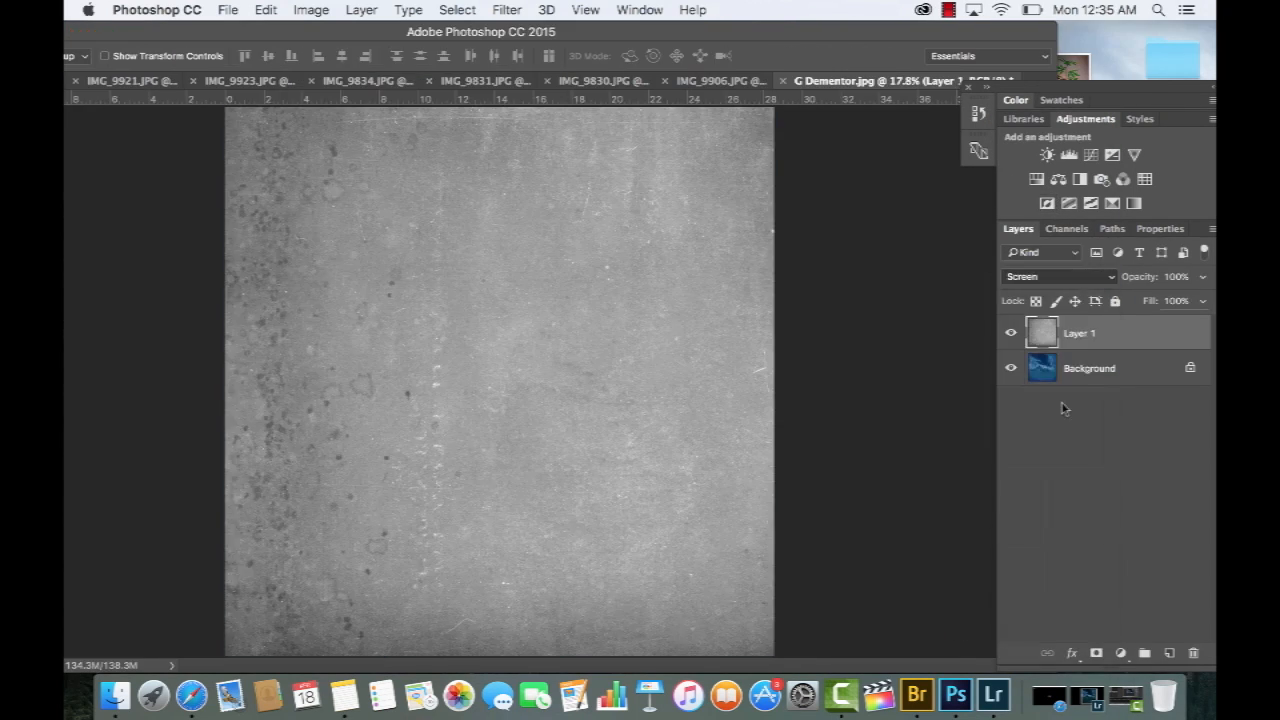
key(super+m)
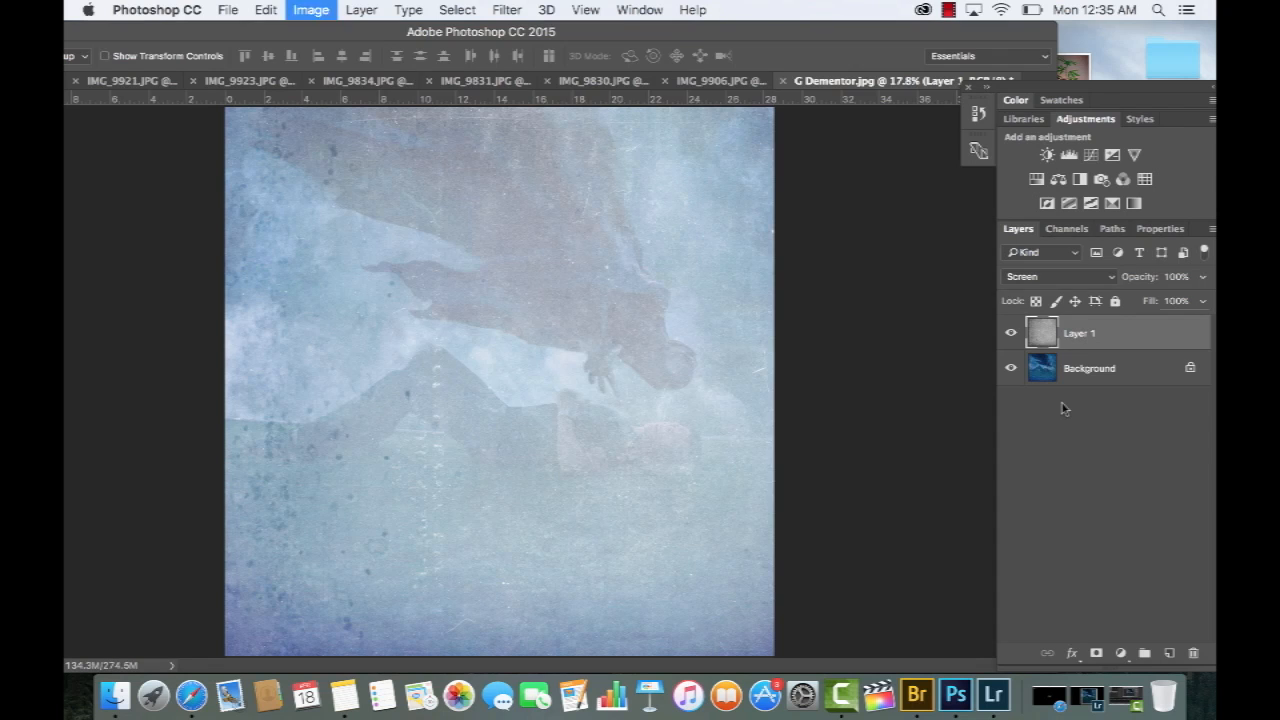
drag(835, 30, 694, 30)
drag(707, 100, 989, 69)
drag(832, 276, 857, 313)
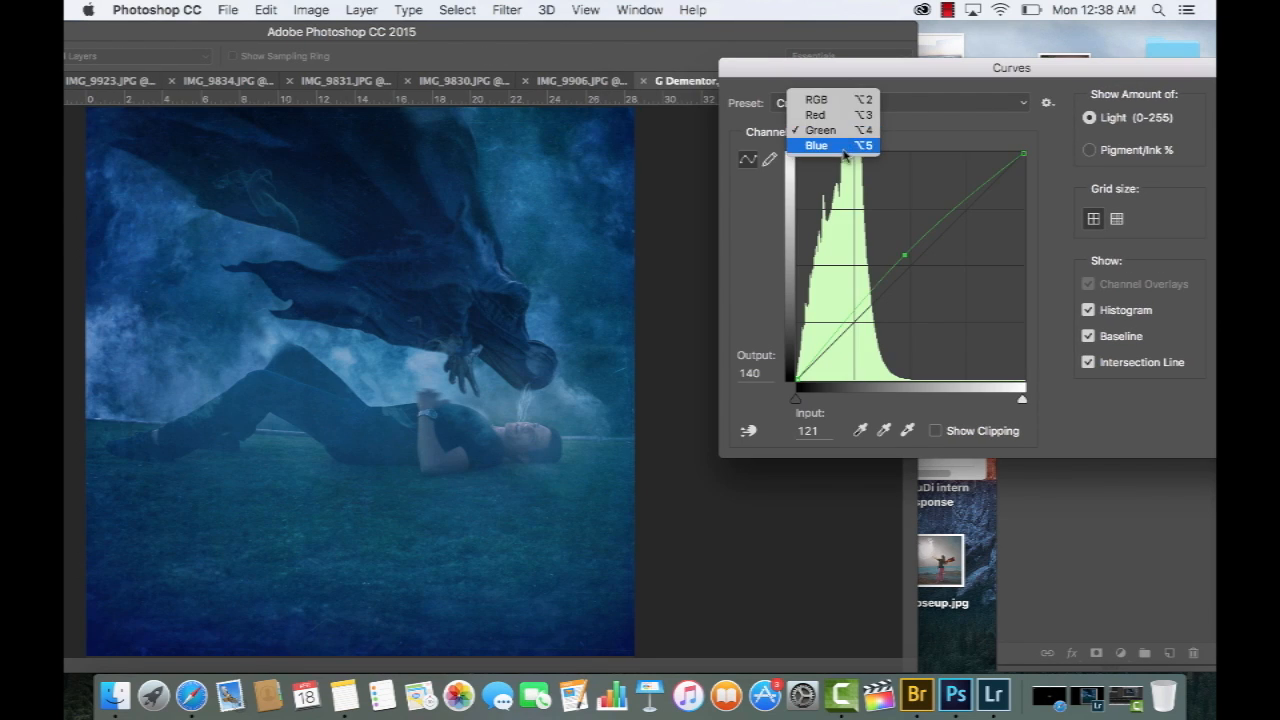
Raise the Blue channel of Layer 1 in Curves with a point at input 114, output 142
click(842, 145)
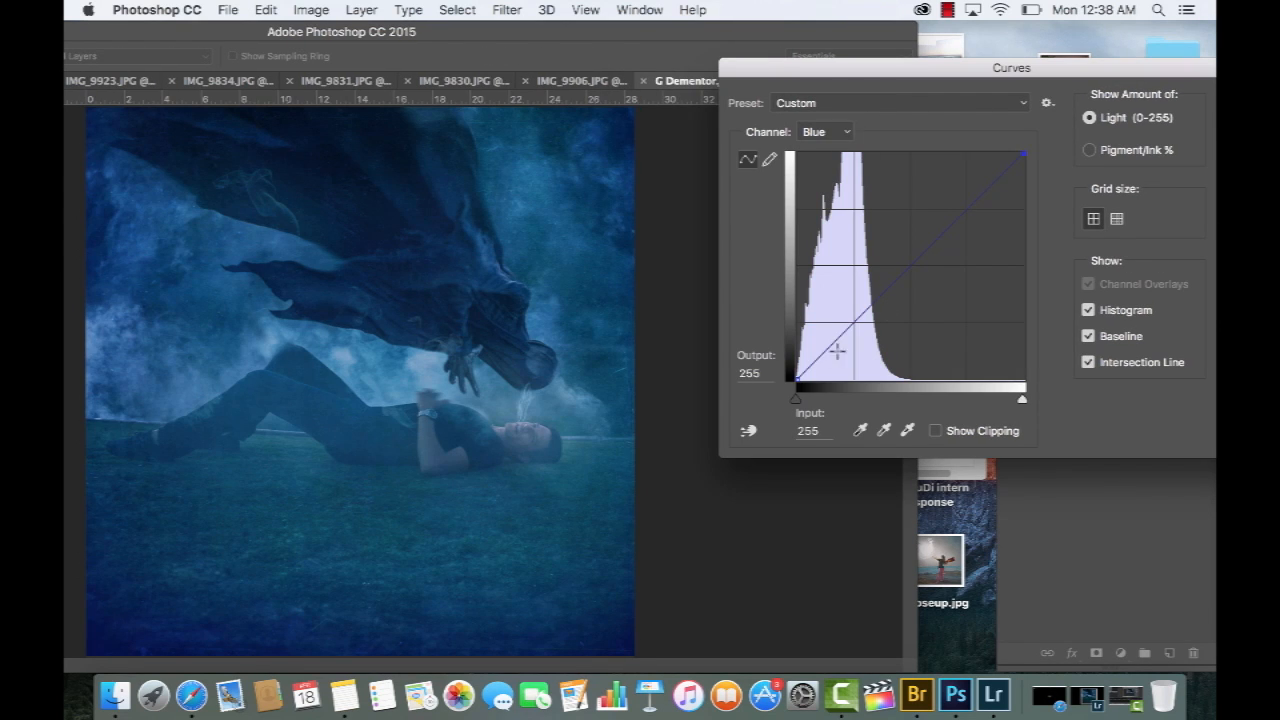
drag(799, 373, 796, 347)
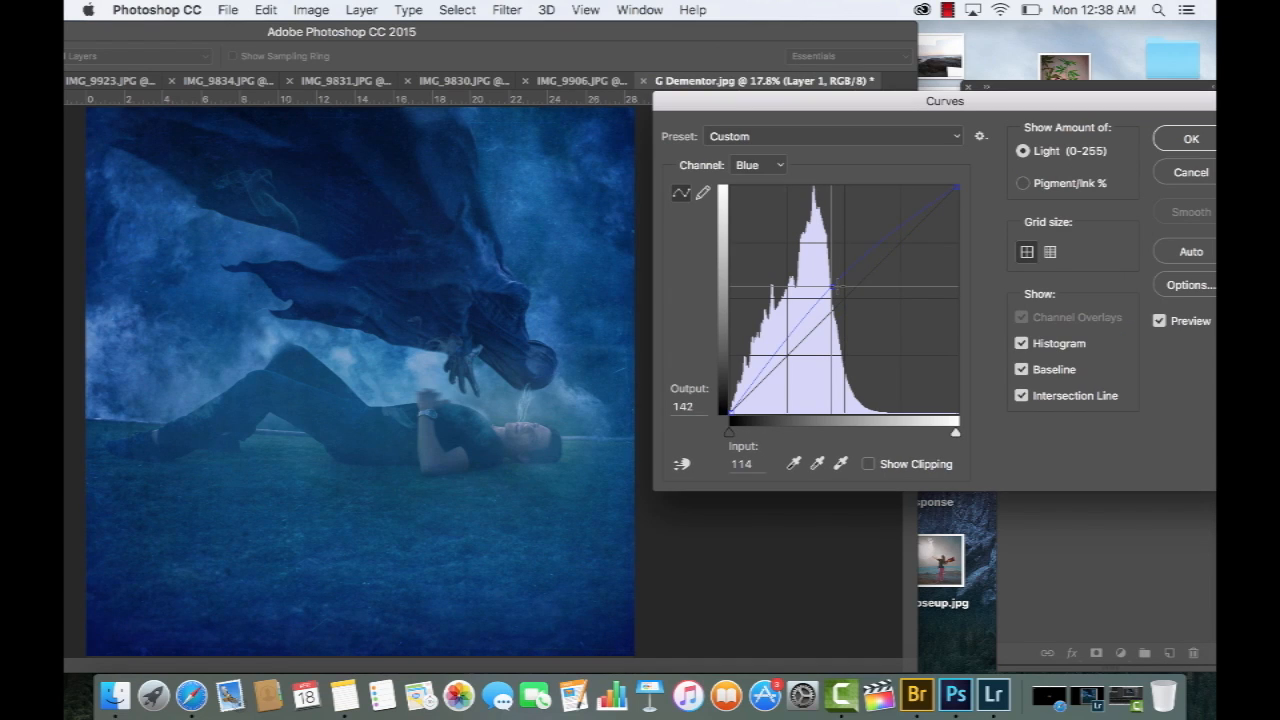
drag(837, 285, 837, 285)
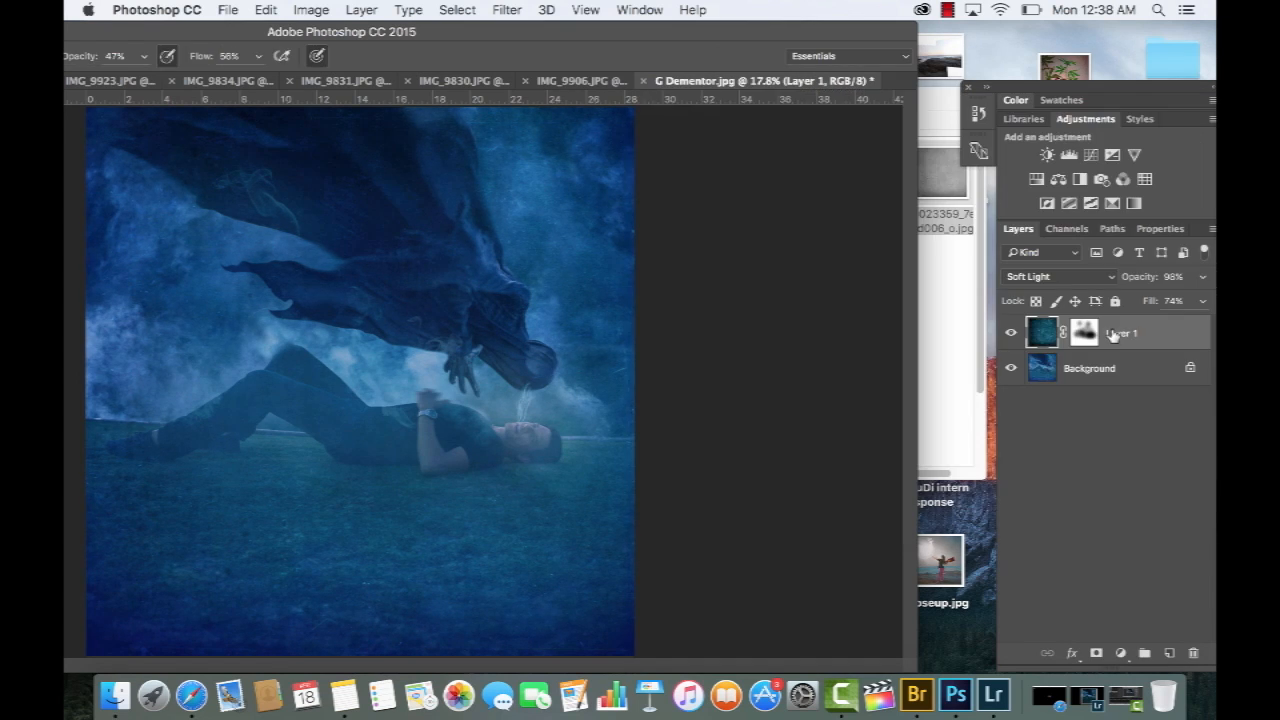
Duplicate the masked Soft Light Layer 1, and compare the latest brushing on the copy's mask before and after
drag(1120, 333, 1168, 652)
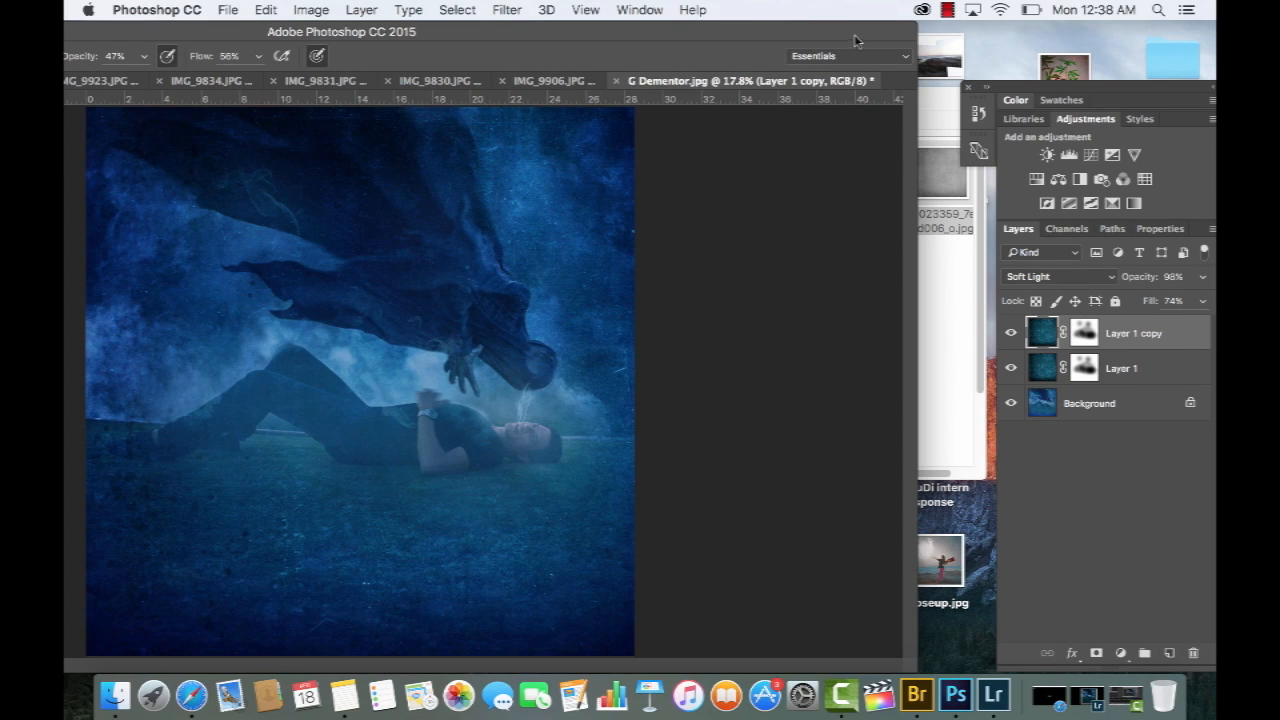
drag(863, 34, 979, 30)
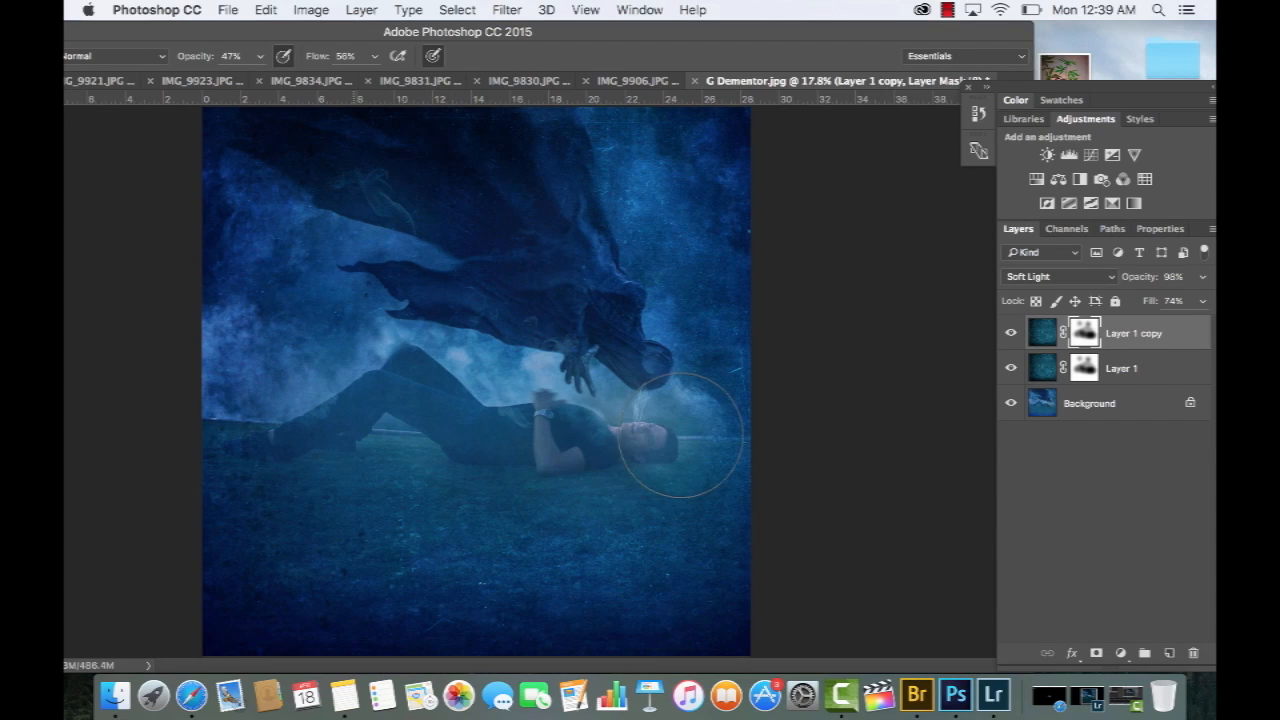
key(super+shift+z)
key(super+shift+z)
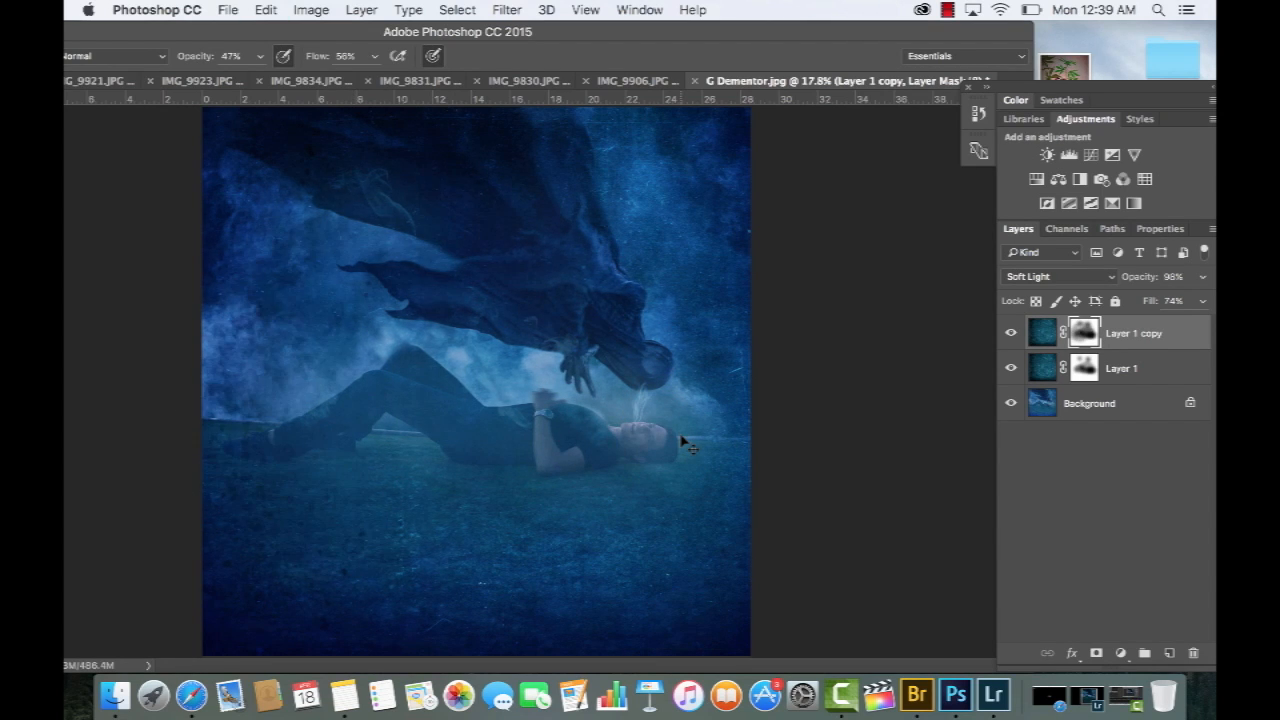
key(super+z)
key(super+z)
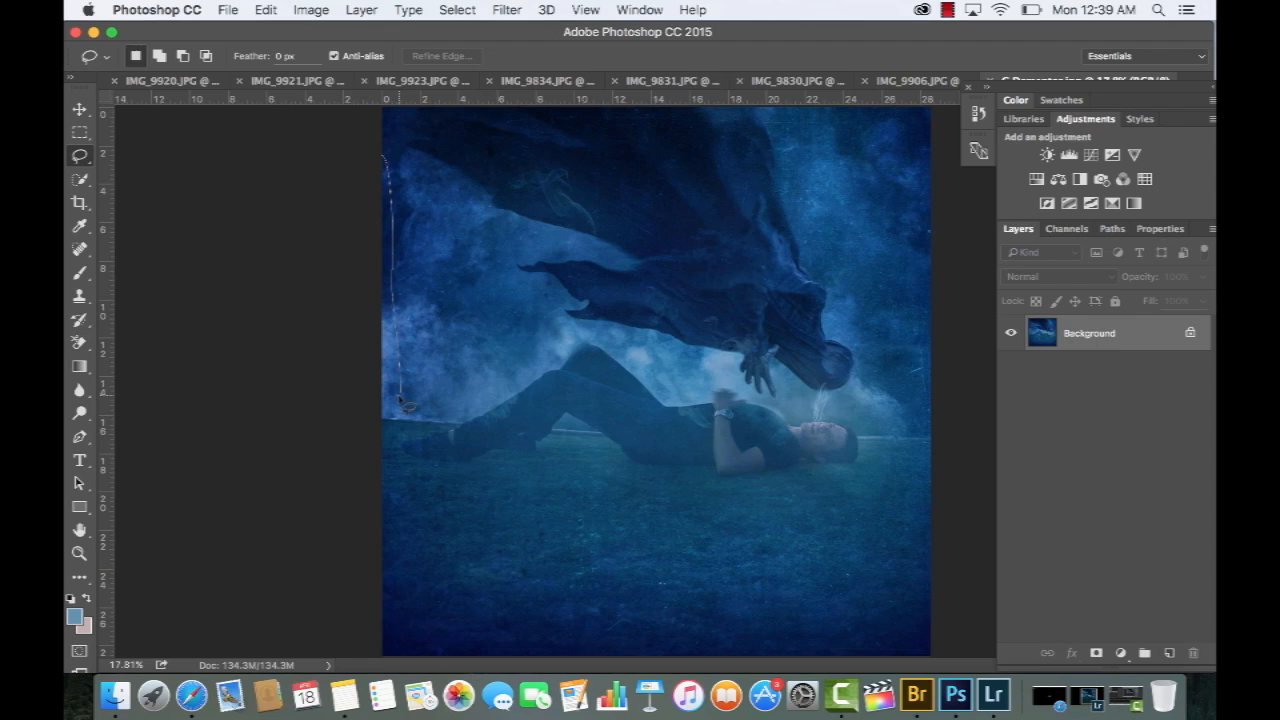
Select the outer edges of the picture with the Lasso and feather the selection by 636.4 px in Refine Edge
mouse_move(408, 410)
mouse_down()
mouse_move(395, 532)
mouse_move(457, 592)
mouse_move(566, 576)
mouse_move(783, 590)
mouse_move(899, 477)
mouse_move(938, 370)
mouse_move(952, 415)
mouse_up()
key(super+alt+r)
drag(988, 288, 1019, 288)
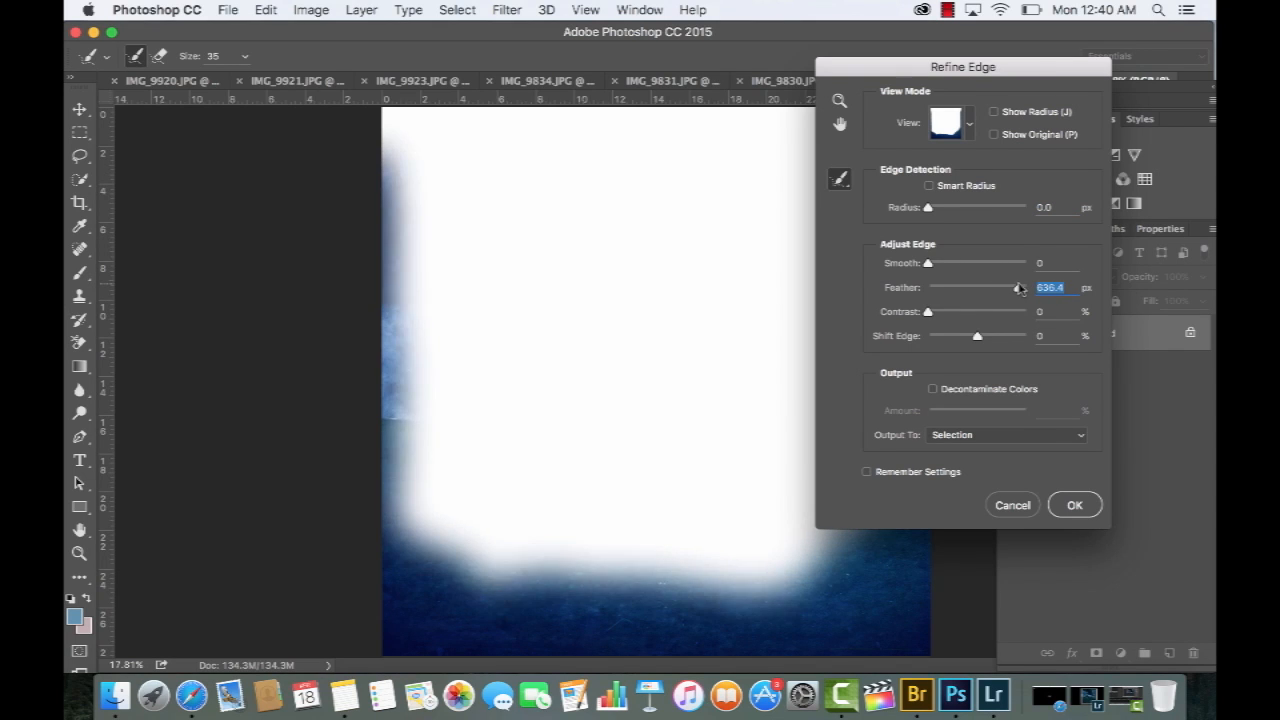
Darken the feathered edges in a Curves adjustment with an RGB point at input 153, output 109, and compare before and after
click(1021, 264)
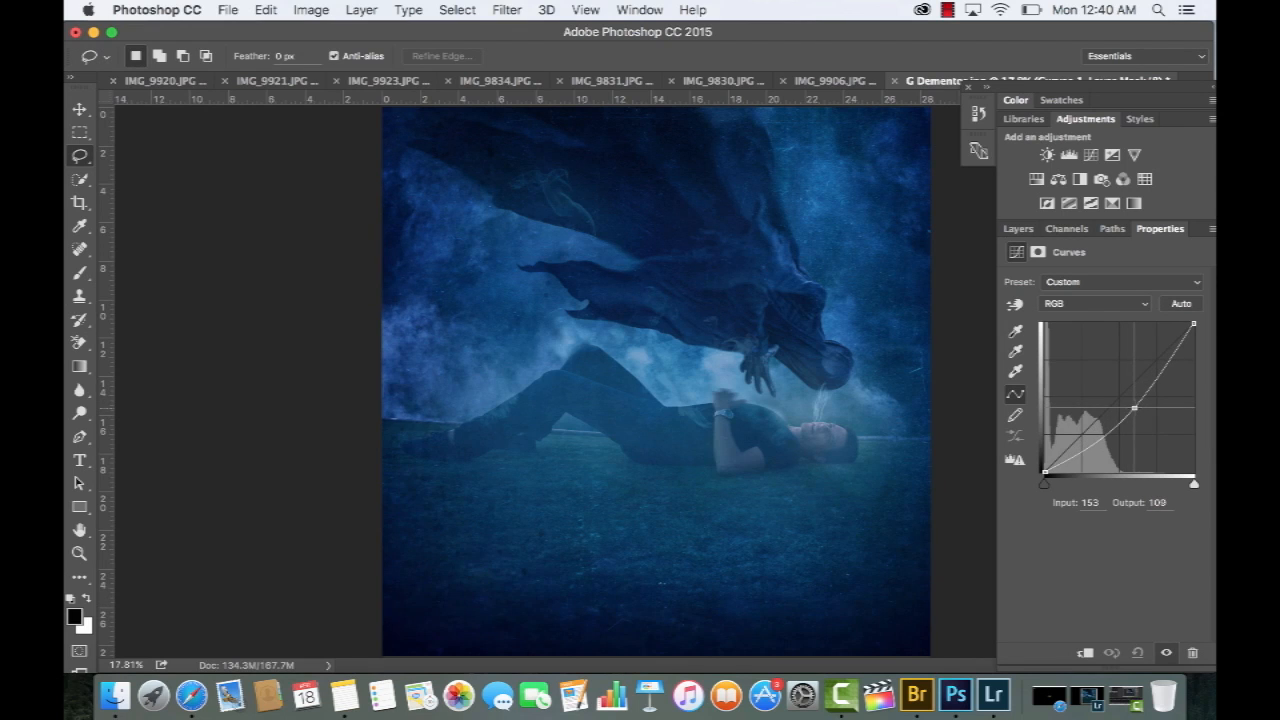
key(super+z)
key(super+z)
key(super+z)
key(super+z)
Lift the black point of the edge adjustment's Blue channel to output 85
click(1088, 302)
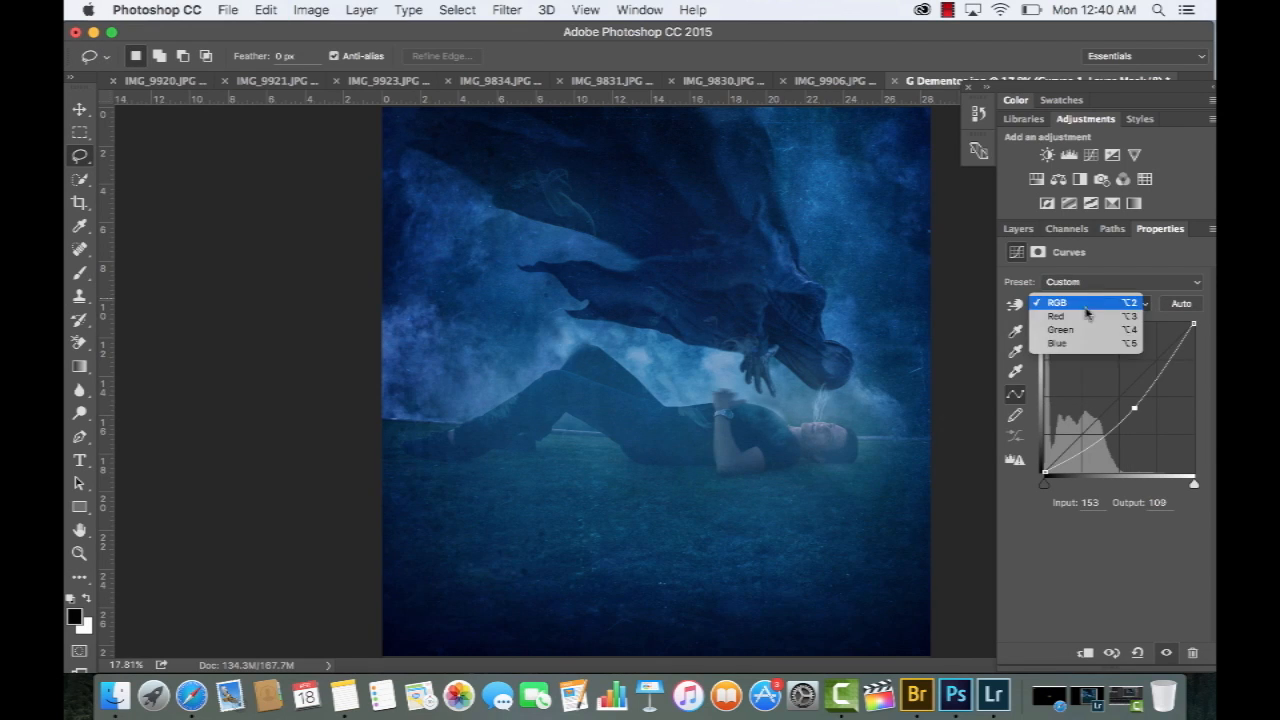
click(1085, 344)
drag(1046, 464, 1045, 422)
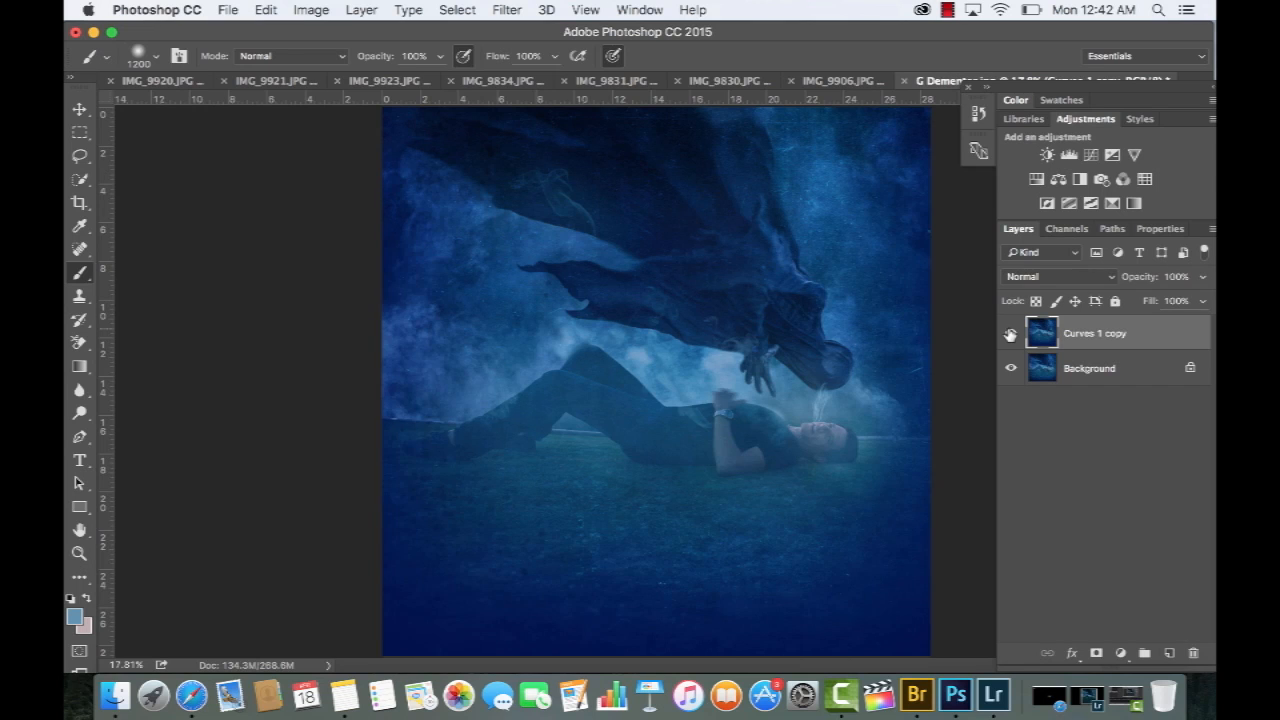
Compare the picture with the merged Curves 1 copy layer shown and hidden
click(1010, 335)
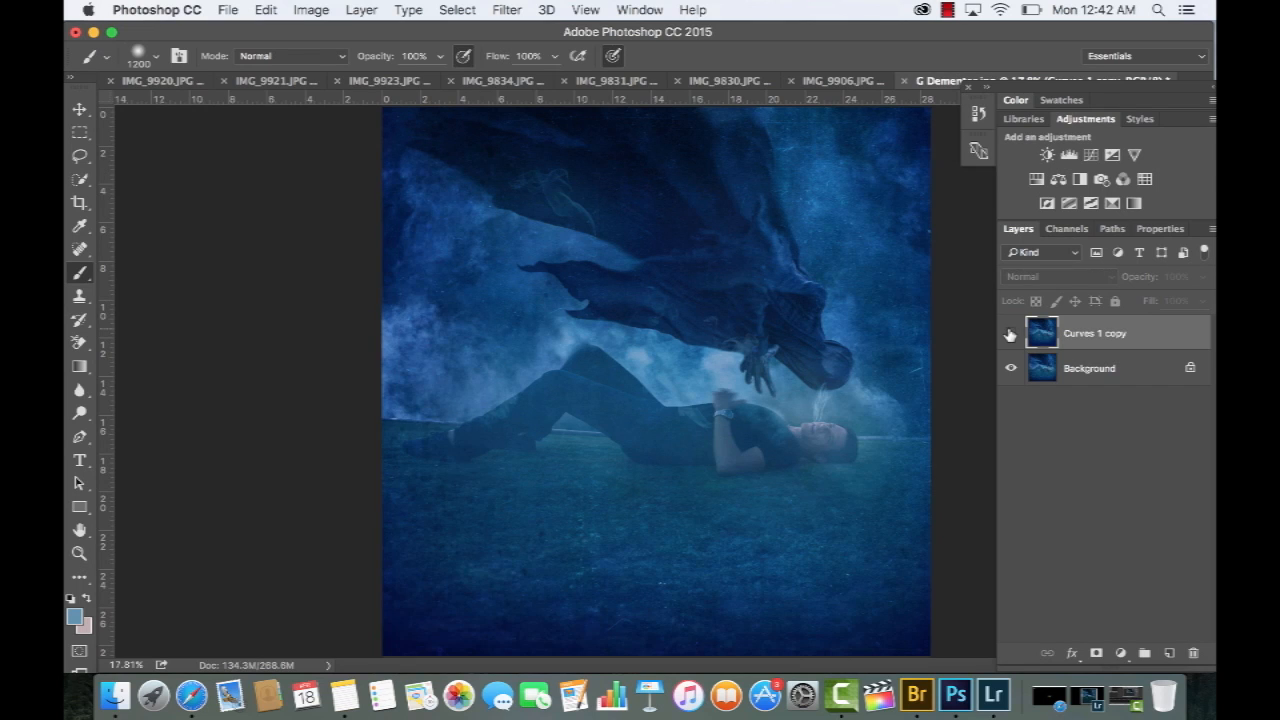
click(1010, 335)
click(1010, 335)
click(1010, 335)
click(1010, 335)
Lasso the area around the man's upper body and the cloaked figure's hand, and feather the selection by 555.6 px in Refine Edge
drag(720, 322, 815, 505)
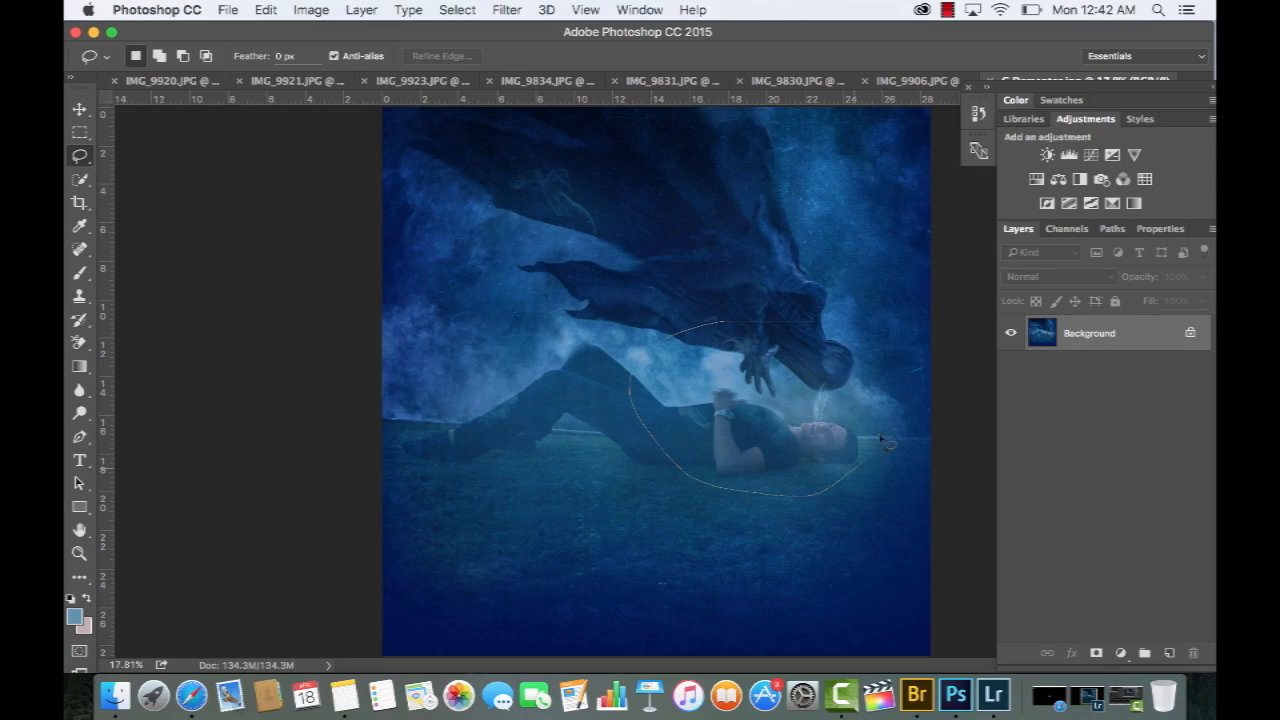
drag(887, 441, 886, 440)
key(super+alt+r)
drag(988, 289, 1018, 289)
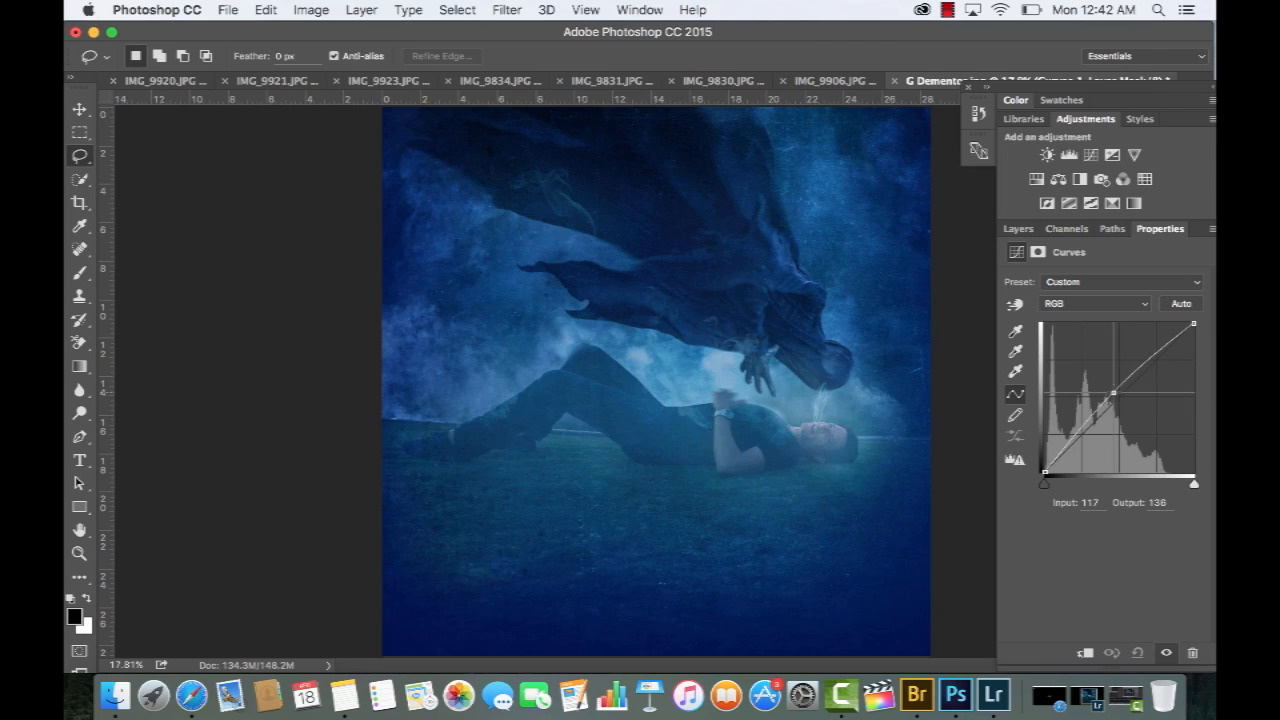
Brighten the area in Curves with a point at input 119, output 136 and the white point at input 204, and duplicate the adjustment layer
drag(1114, 393, 1115, 393)
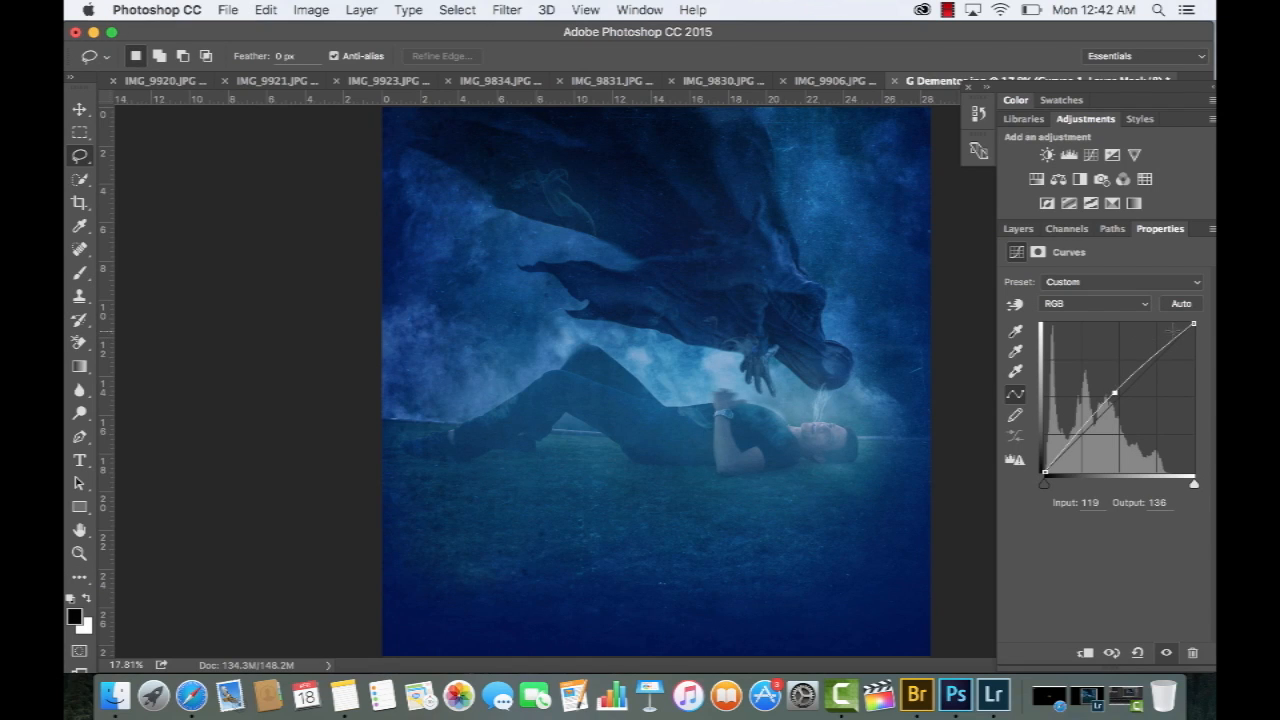
drag(1192, 325, 1164, 325)
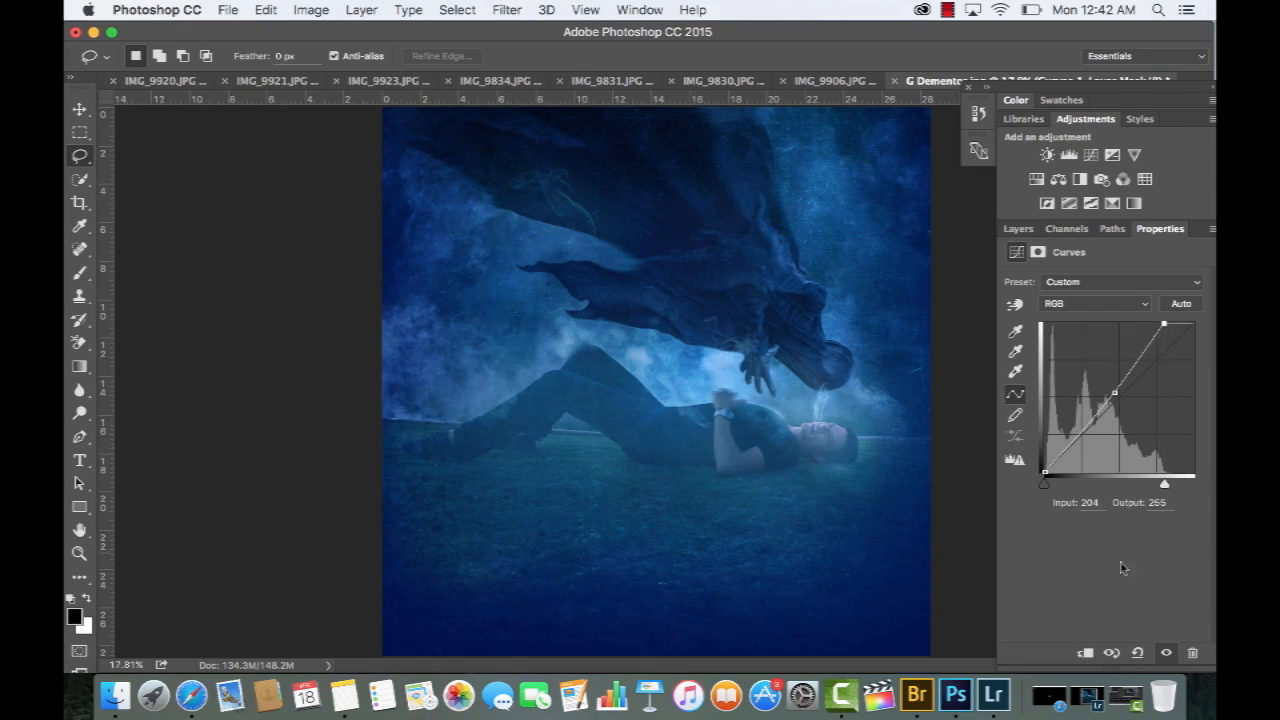
drag(1174, 336, 1170, 653)
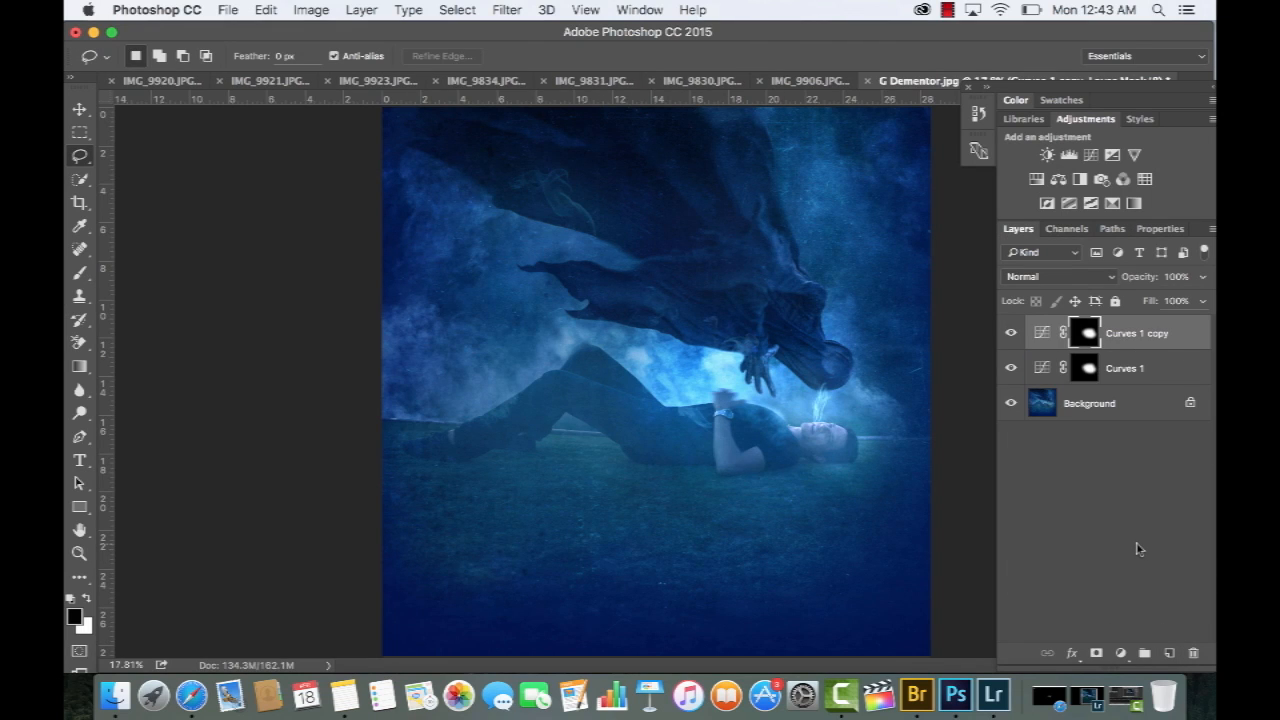
Brush black on the Curves 1 copy mask over the bright haze beside the cloaked figure's hand
key(b)
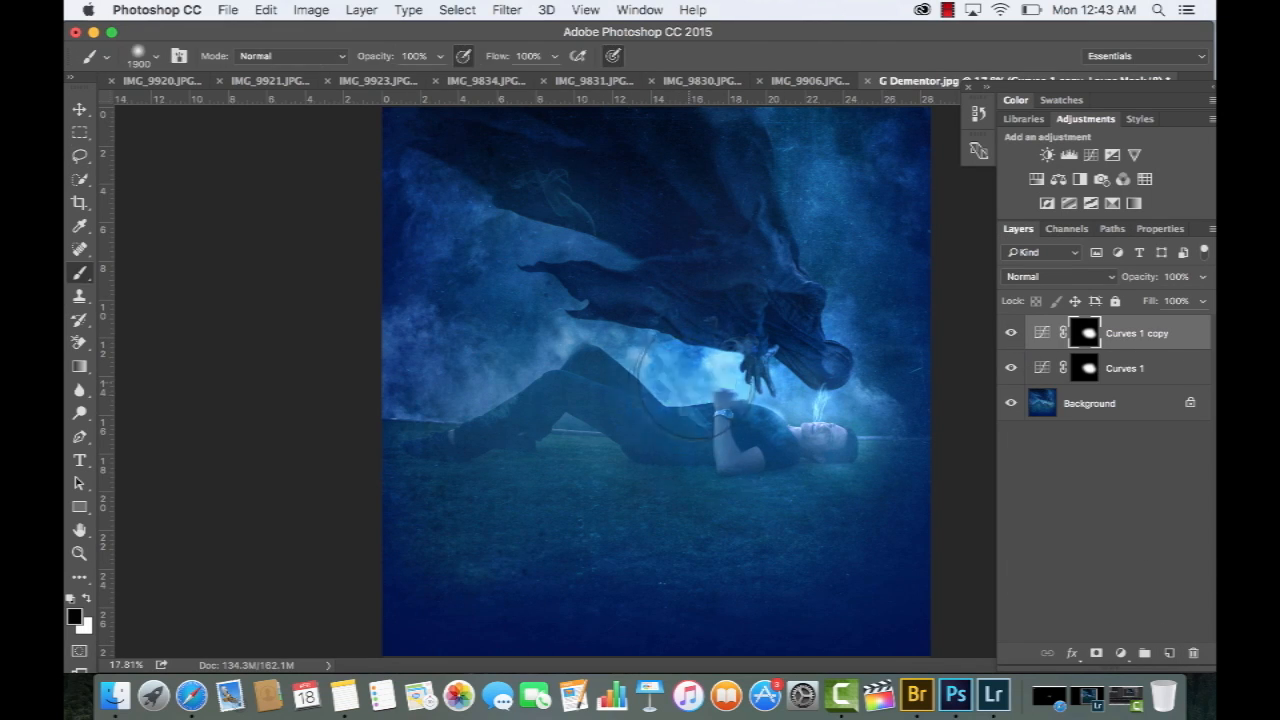
key(super+z)
mouse_move(668, 380)
mouse_down()
mouse_move(695, 372)
mouse_move(710, 389)
mouse_move(732, 376)
mouse_up()
key(super+z)
Compare the Curves 1 copy and Curves 1 adjustments on and off around the man's face and the soul wisps
click(1012, 334)
click(1012, 334)
click(1012, 334)
click(1012, 334)
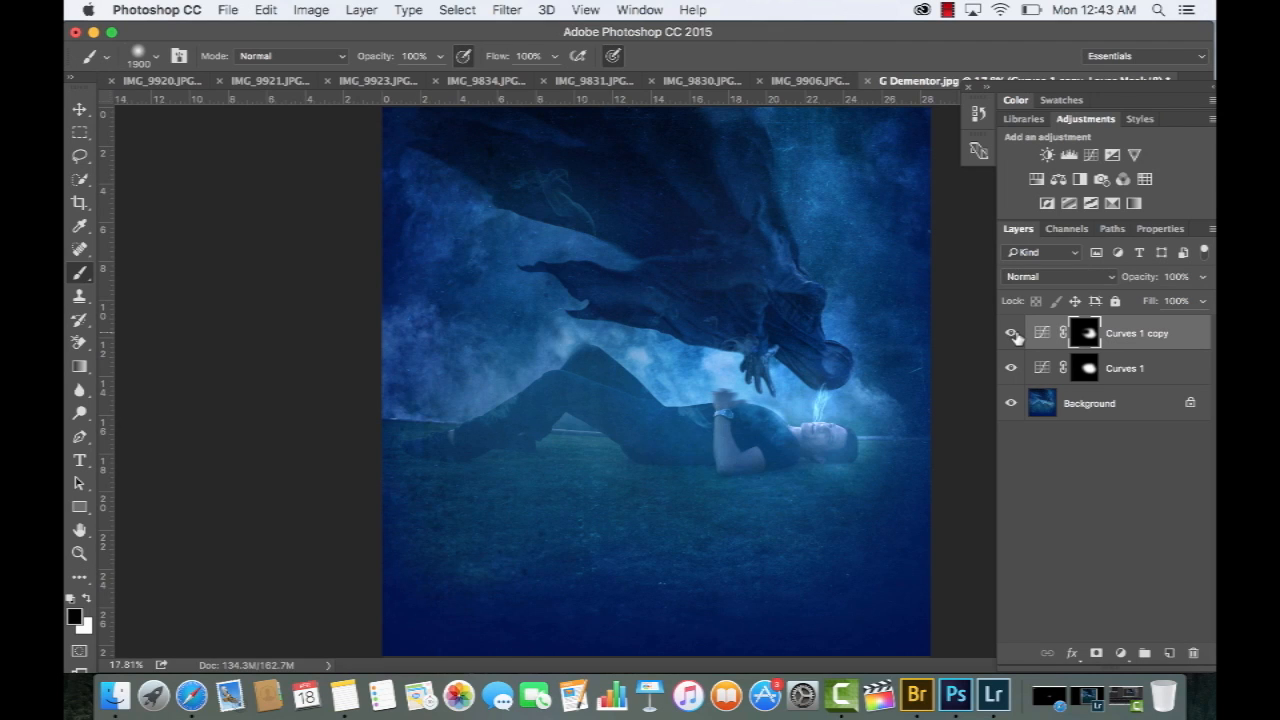
key(super+equal)
key(super+equal)
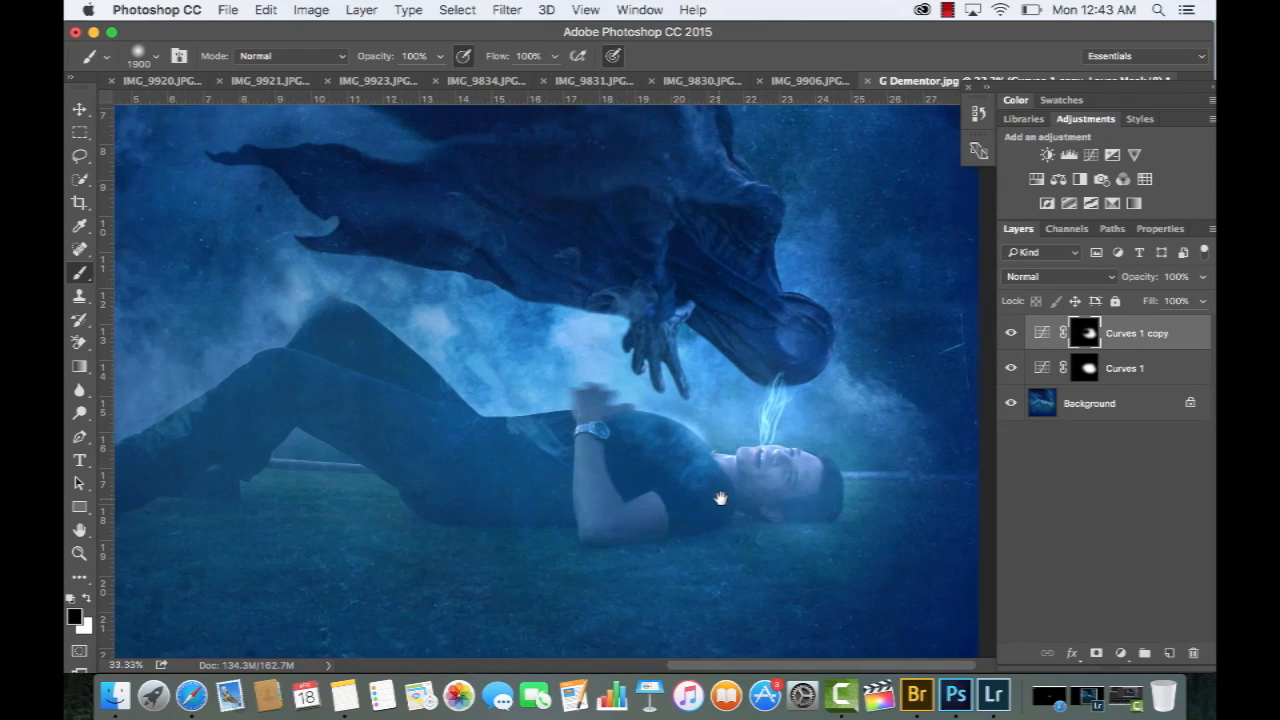
drag(720, 498, 628, 489)
click(1010, 334)
click(1010, 334)
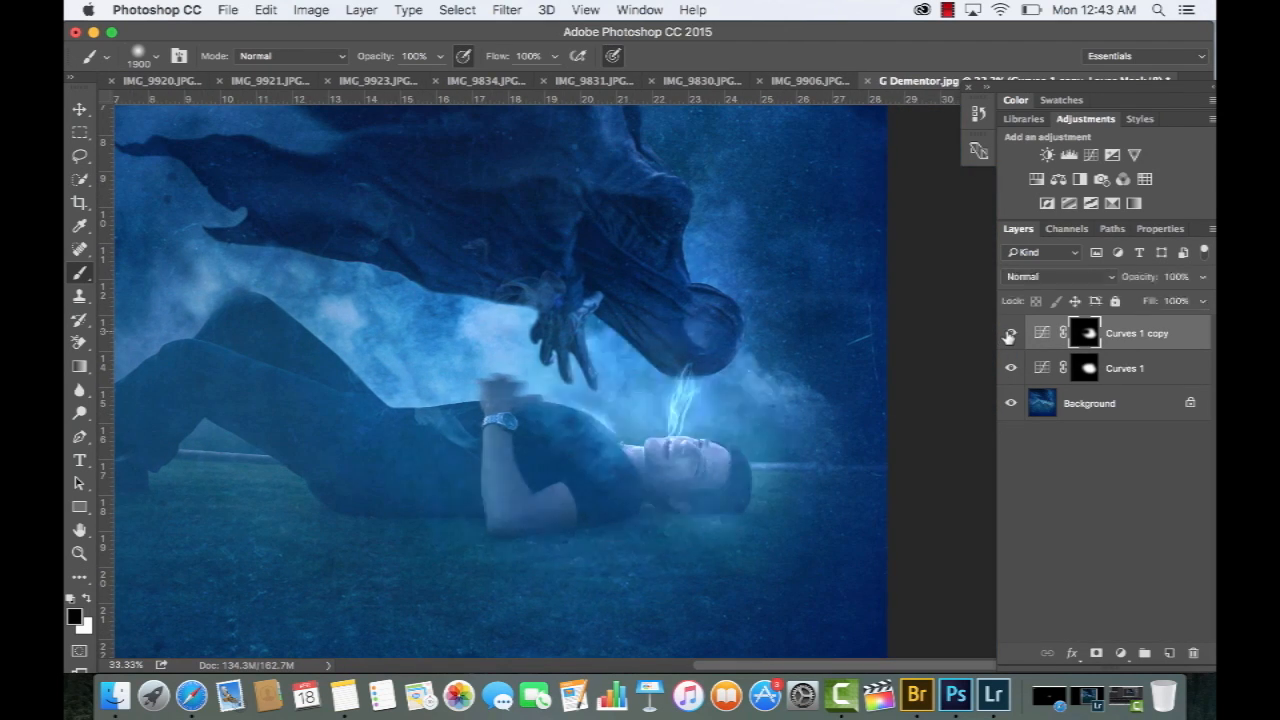
click(1010, 334)
click(1010, 334)
click(1010, 368)
click(1010, 368)
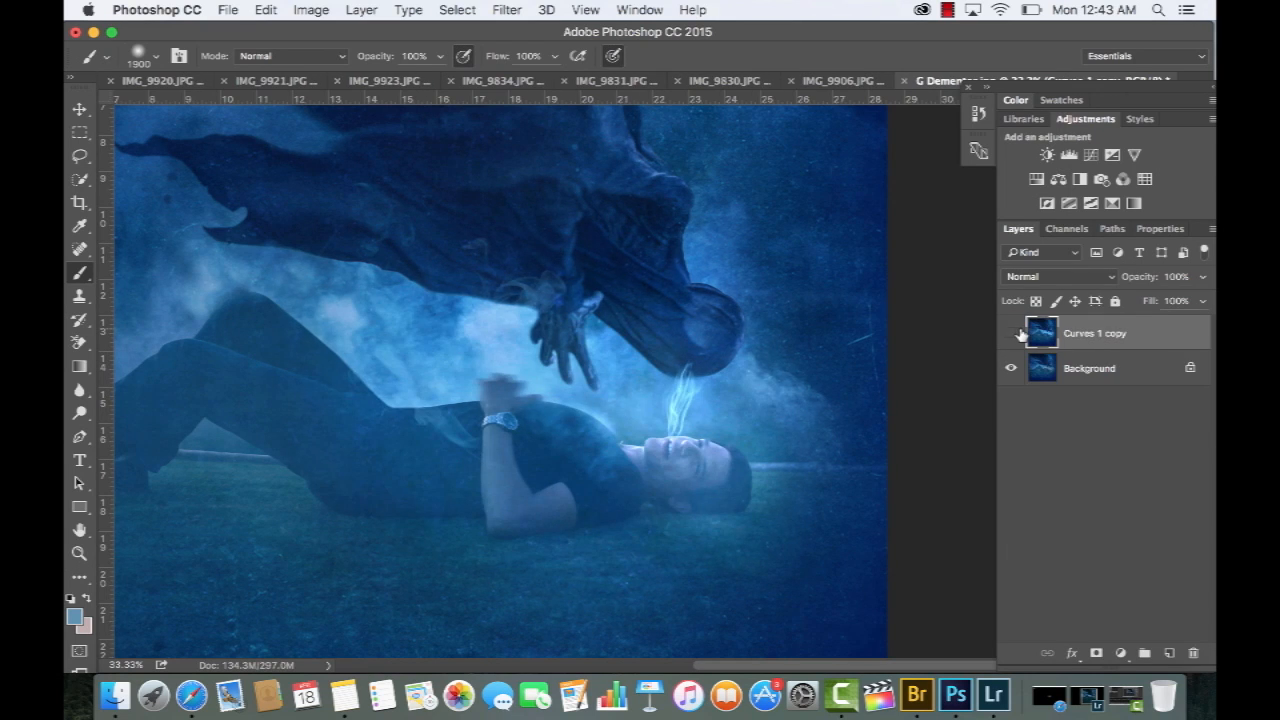
Compare the merged Curves 1 copy layer with the Background by toggling its visibility, and undo the merge
click(1014, 333)
click(1014, 333)
click(1014, 333)
click(1014, 333)
click(1014, 333)
click(1014, 333)
click(1014, 333)
click(1014, 333)
click(1014, 333)
click(1014, 333)
key(super+0)
click(1014, 333)
click(1014, 333)
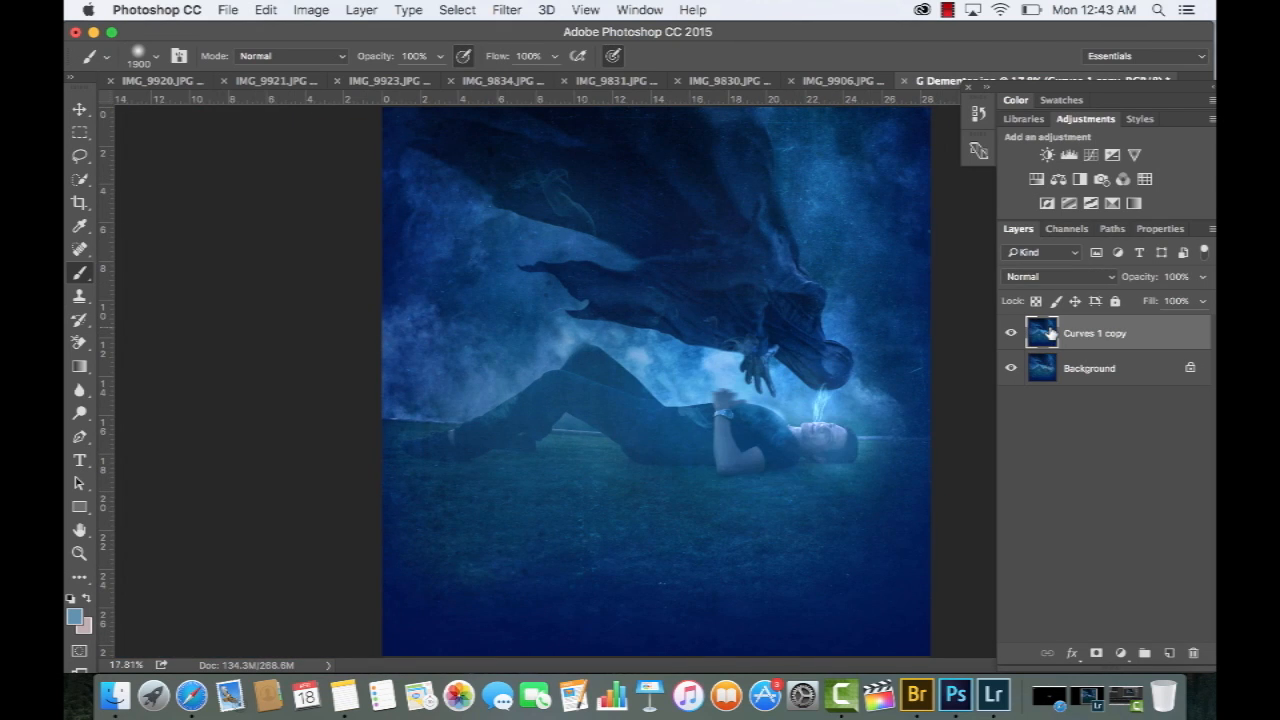
key(super+z)
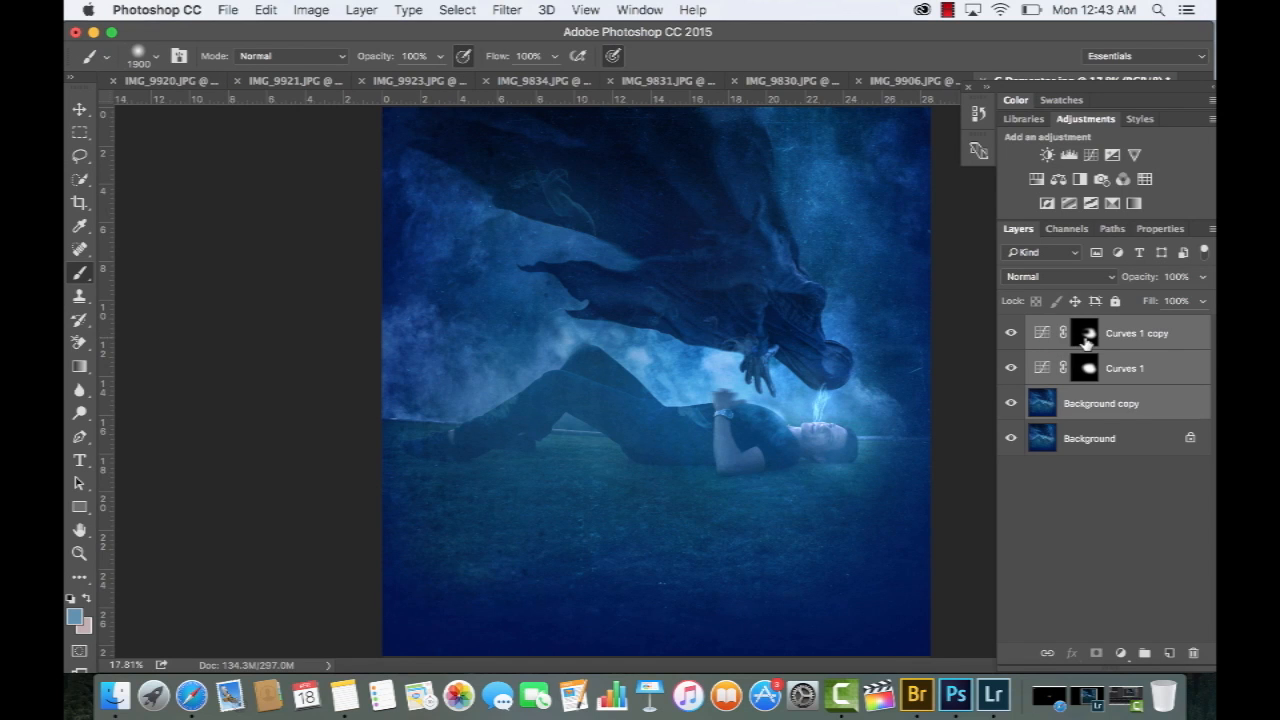
Examine the composite in full-screen mode around the cloaked figure's head and hand, the soul wisps and the man's face
key(f)
key(f)
key(super+equal)
key(super+equal)
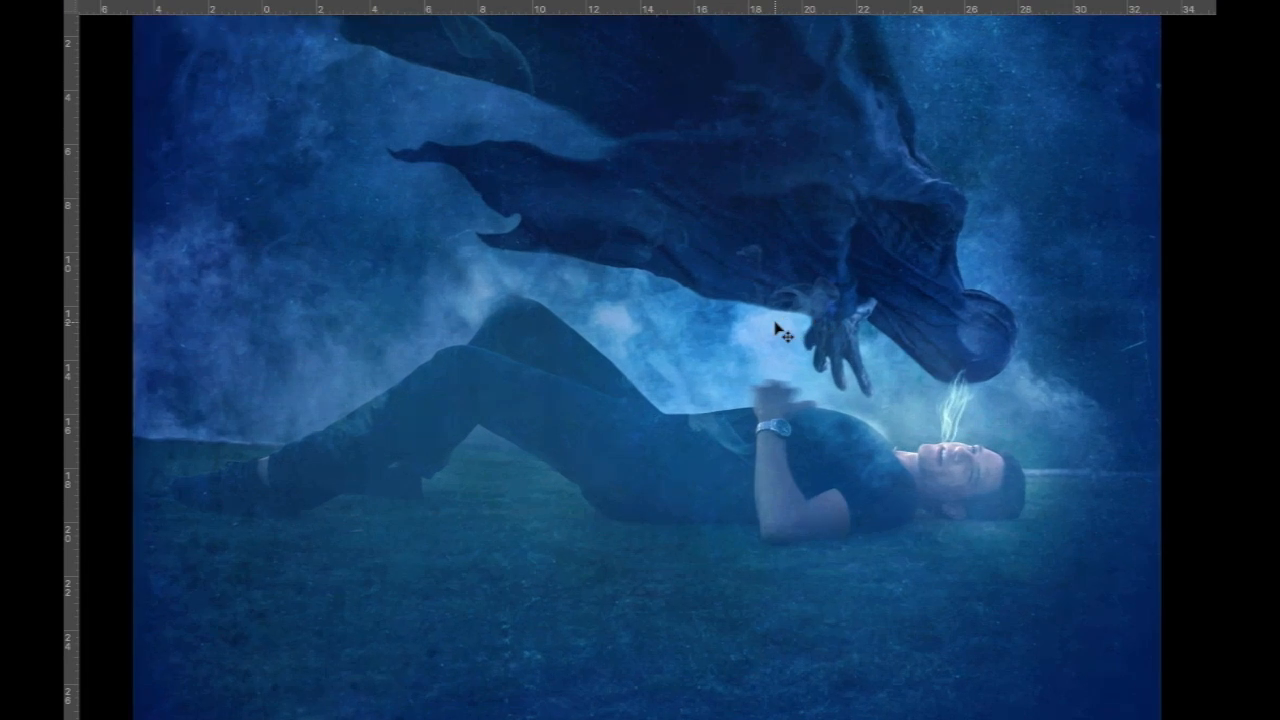
key(super+equal)
key(super+equal)
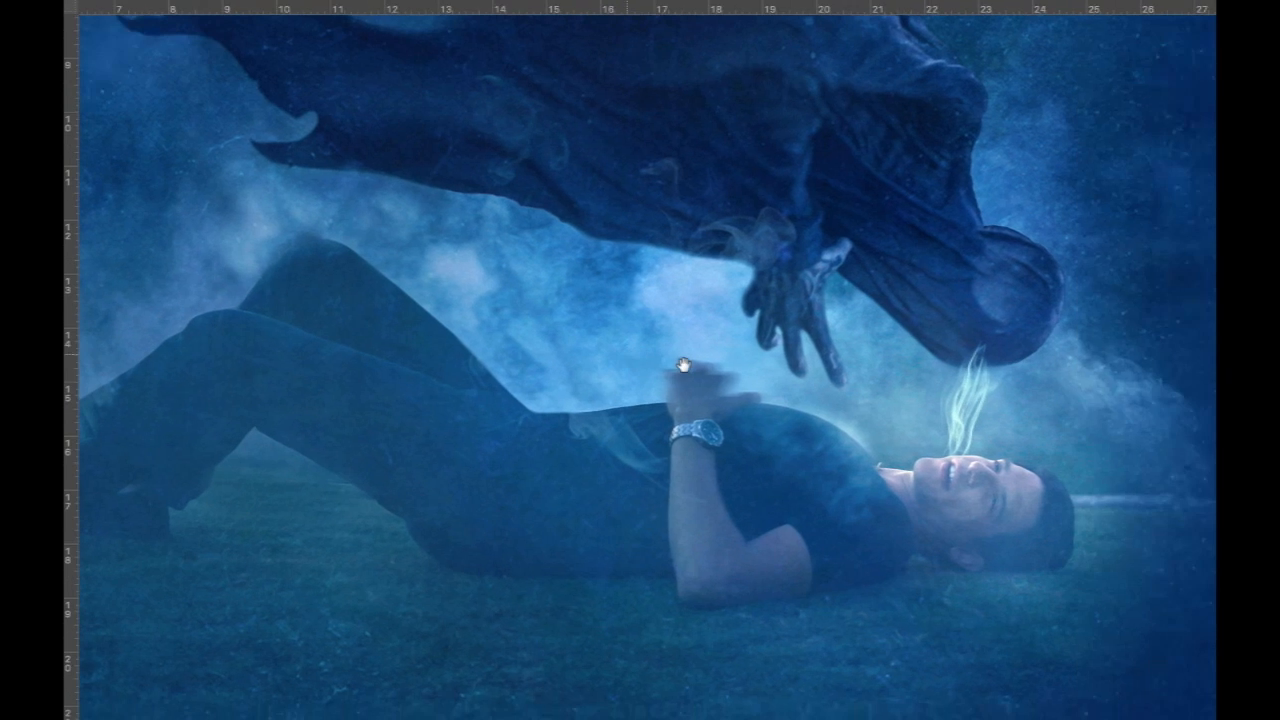
drag(625, 366, 510, 339)
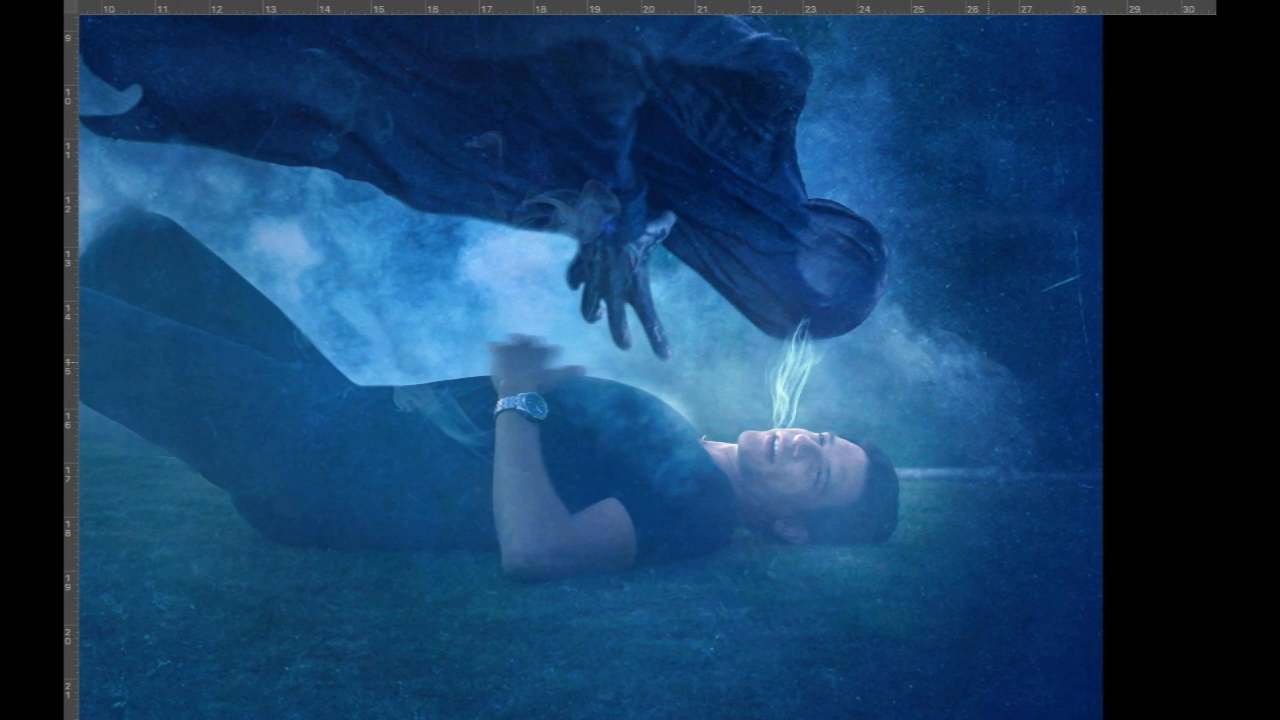
key(super+equal)
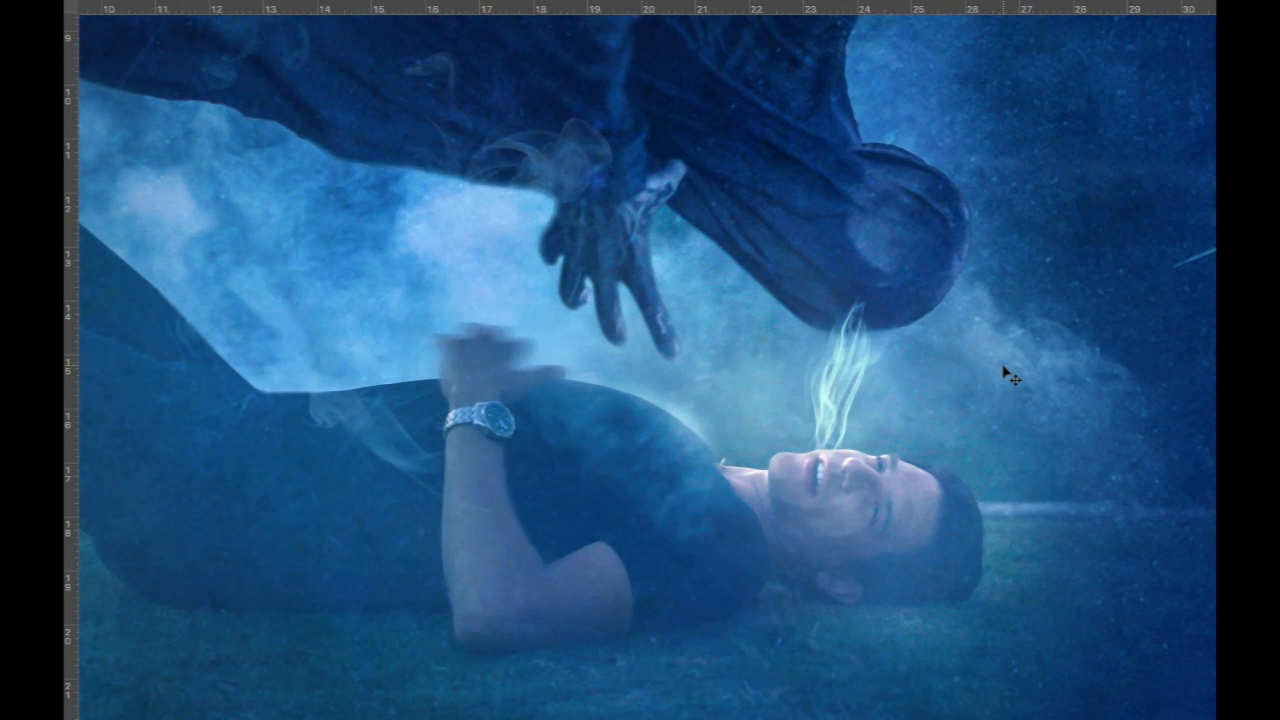
key(super+equal)
drag(1000, 366, 903, 282)
key(super+minus)
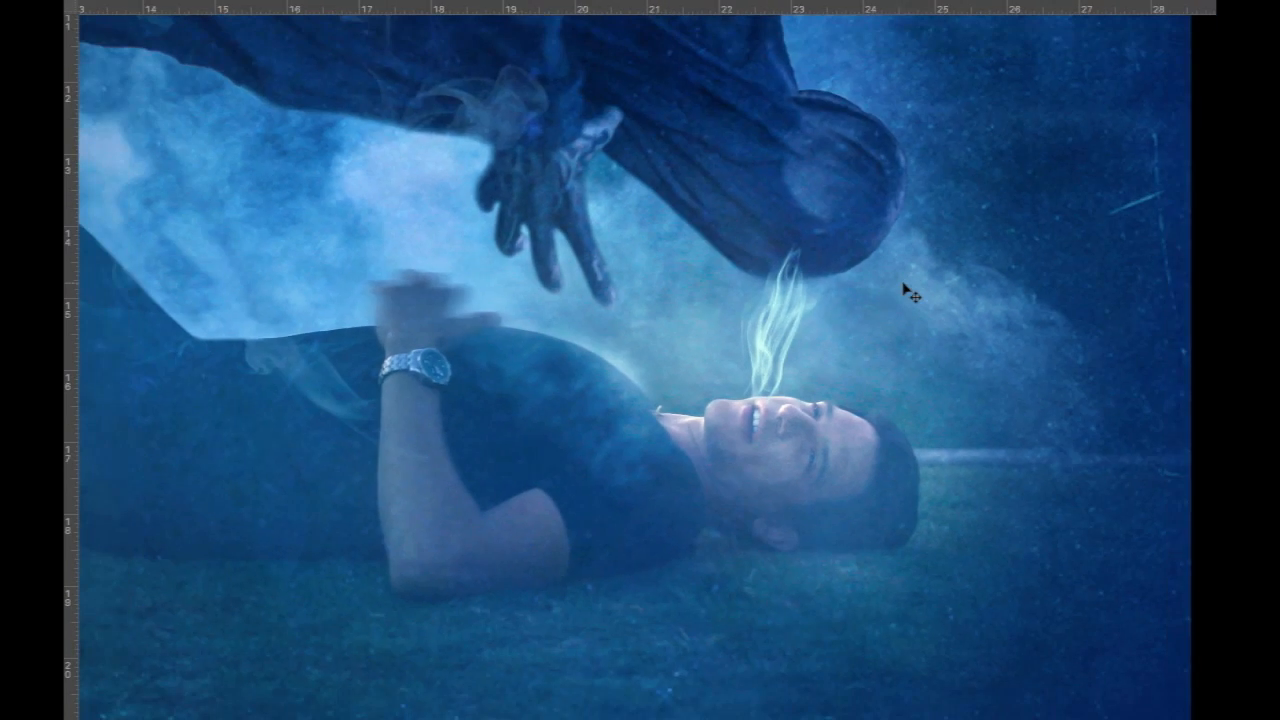
Examine the cloak, smoke and the man's legs in full-screen mode, ending with the whole image in view
key(super+minus)
drag(833, 243, 889, 300)
scroll(883, 305, up, 10)
scroll(883, 305, left, 10)
drag(732, 249, 743, 177)
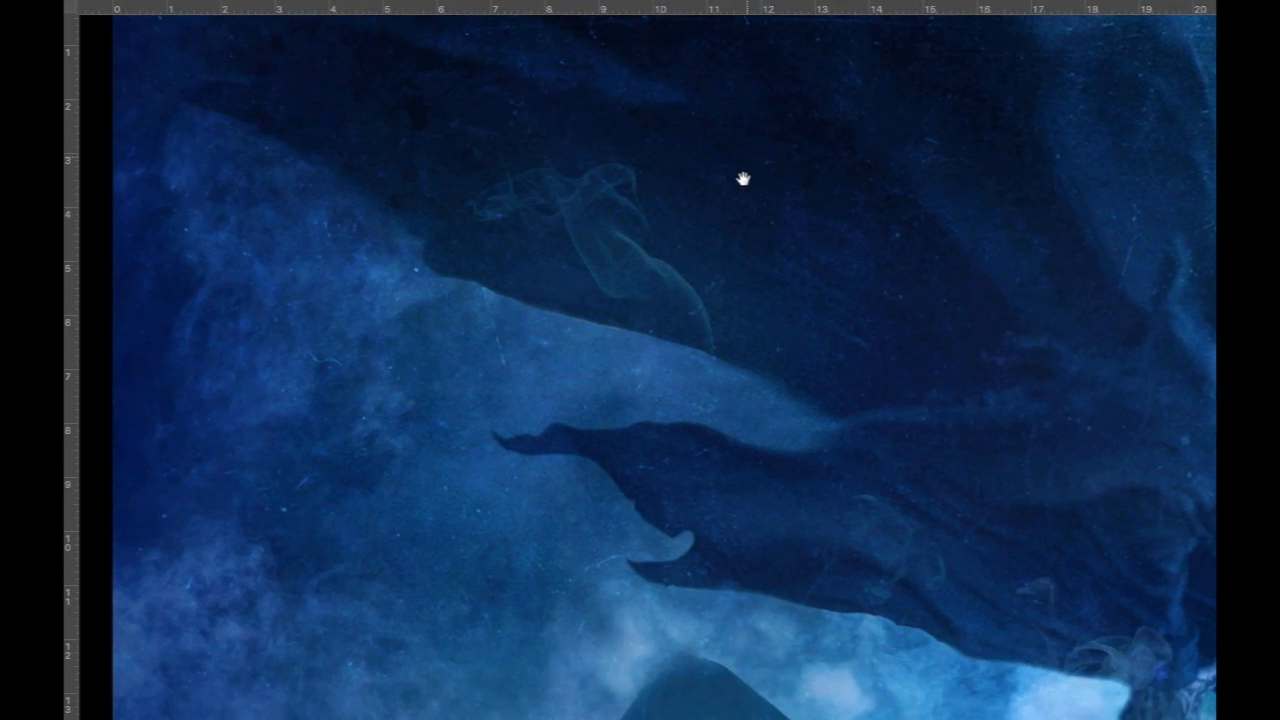
scroll(731, 200, down, 10)
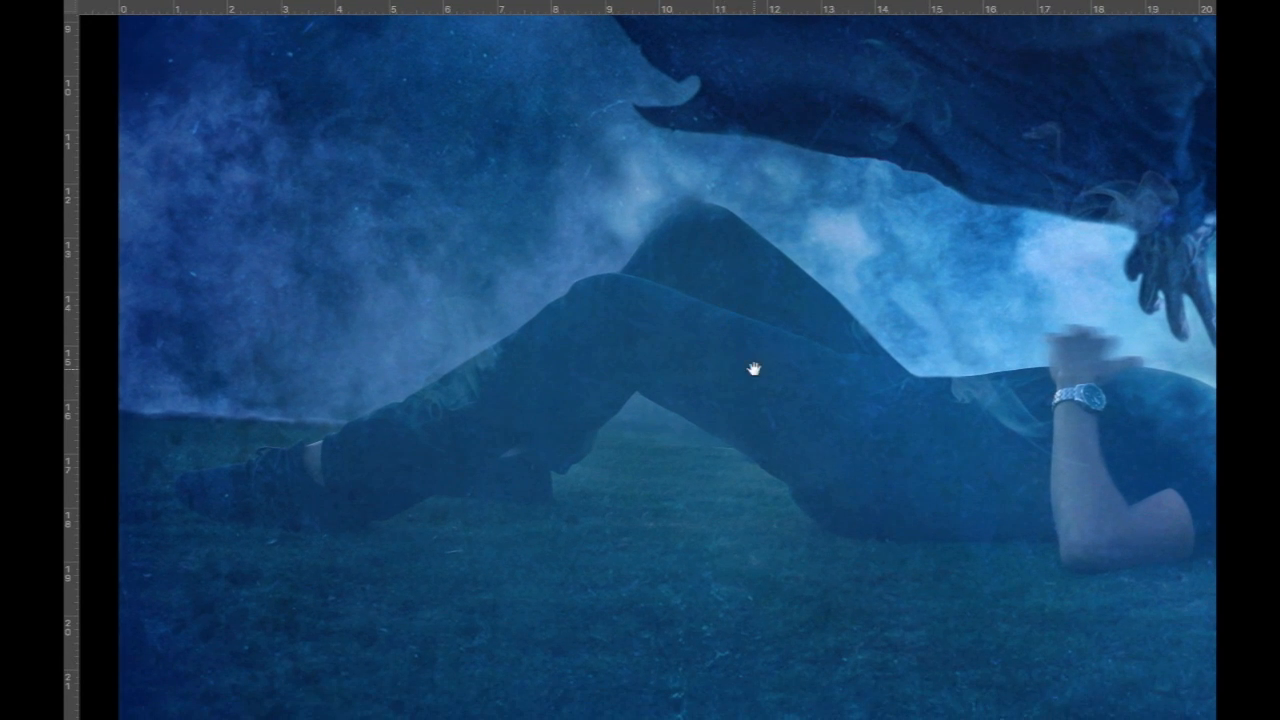
drag(754, 369, 514, 364)
key(ctrl+0)
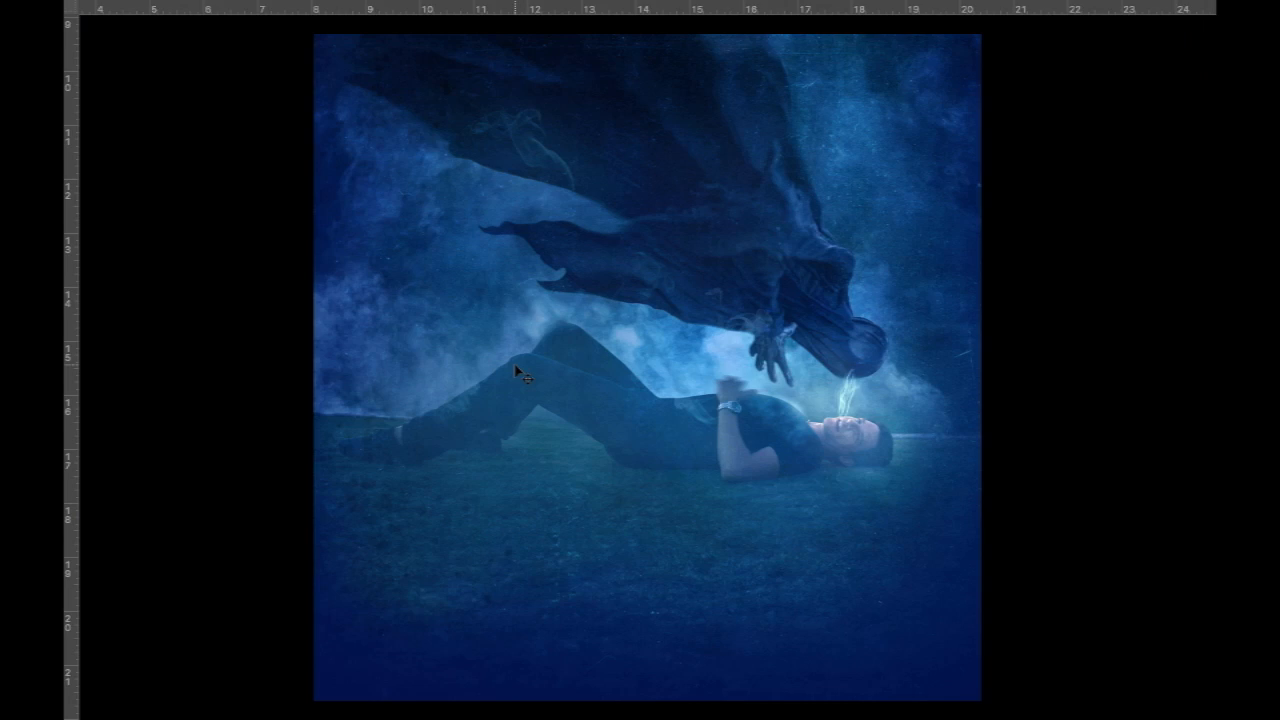